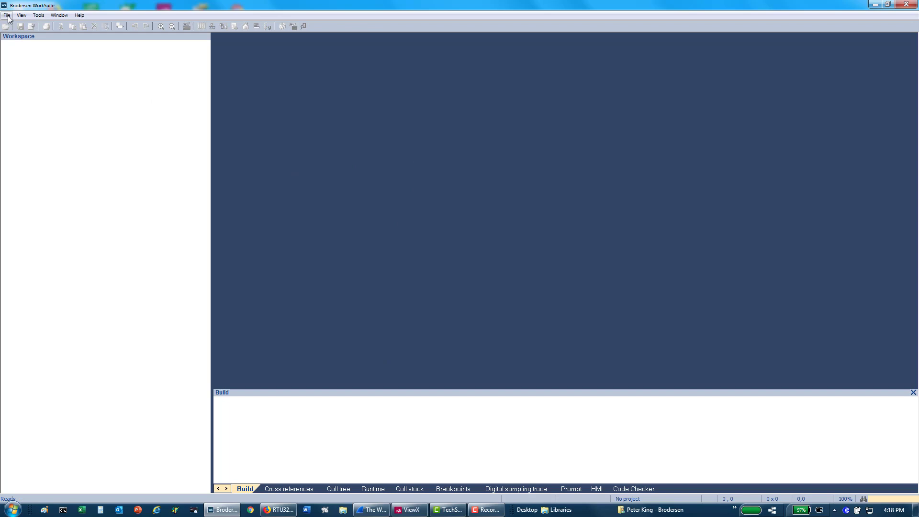
- Create an empty project list named DNP_Train1 in the RTU32M\Training folder
left_click(7, 16)
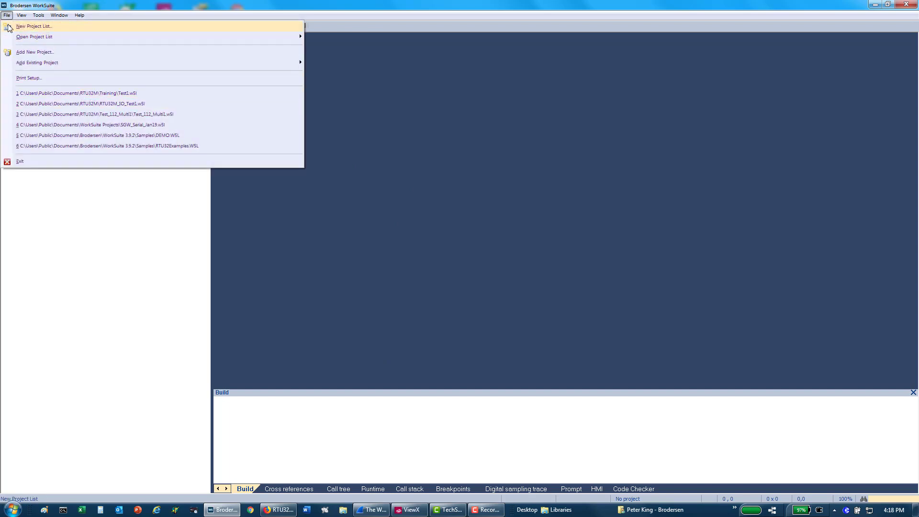
left_click(39, 26)
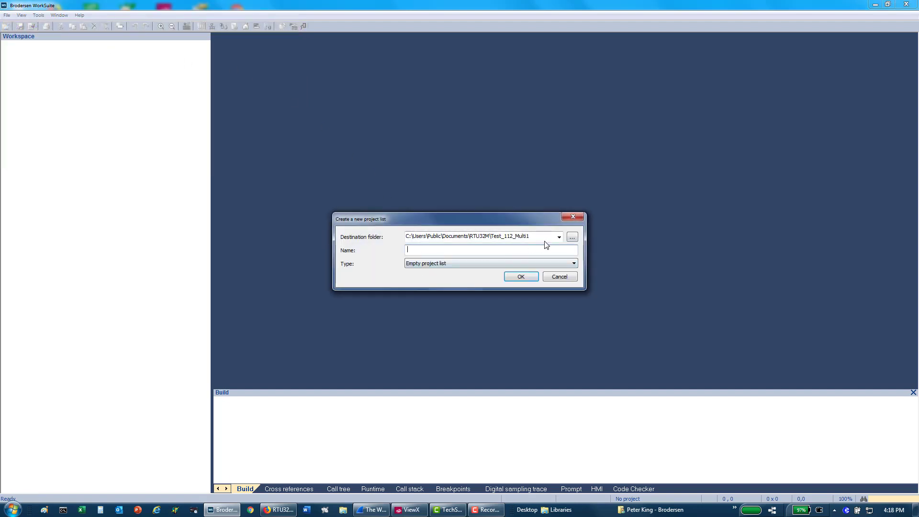
left_click(559, 237)
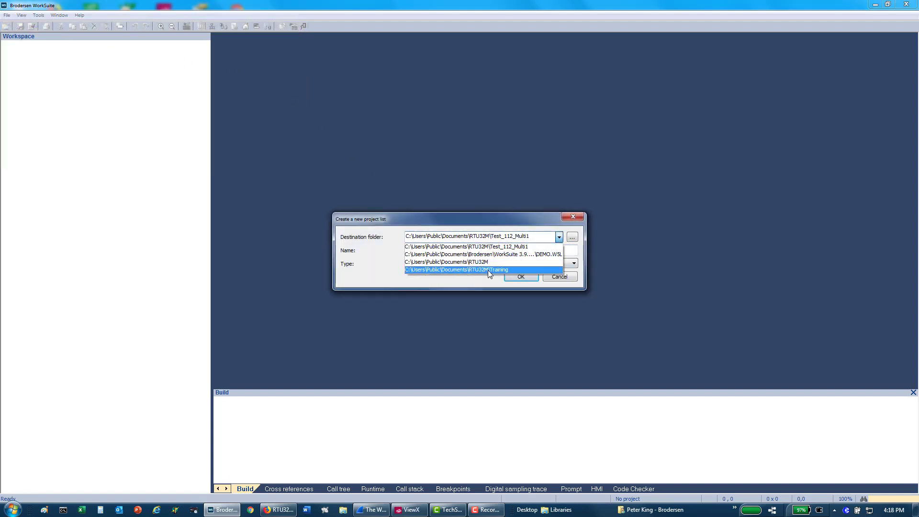
left_click(487, 270)
left_click(415, 249)
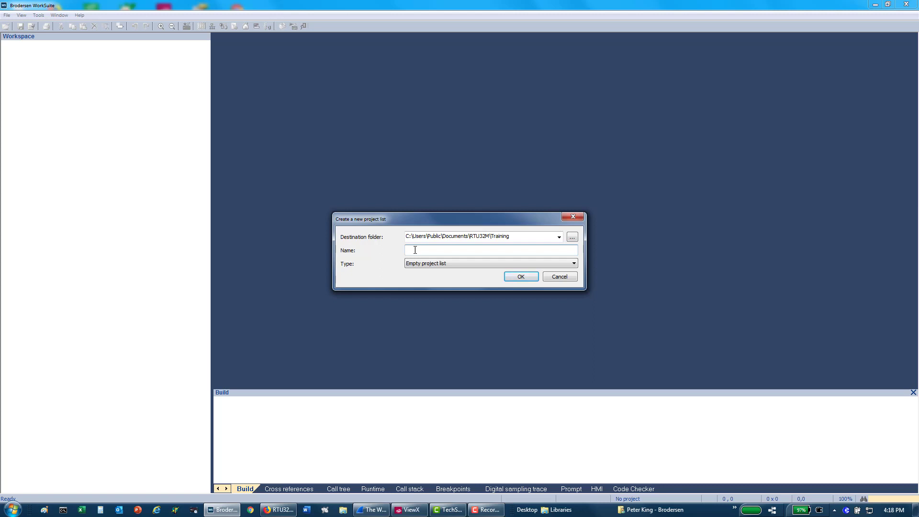
type("DNP_Train1")
left_click(519, 278)
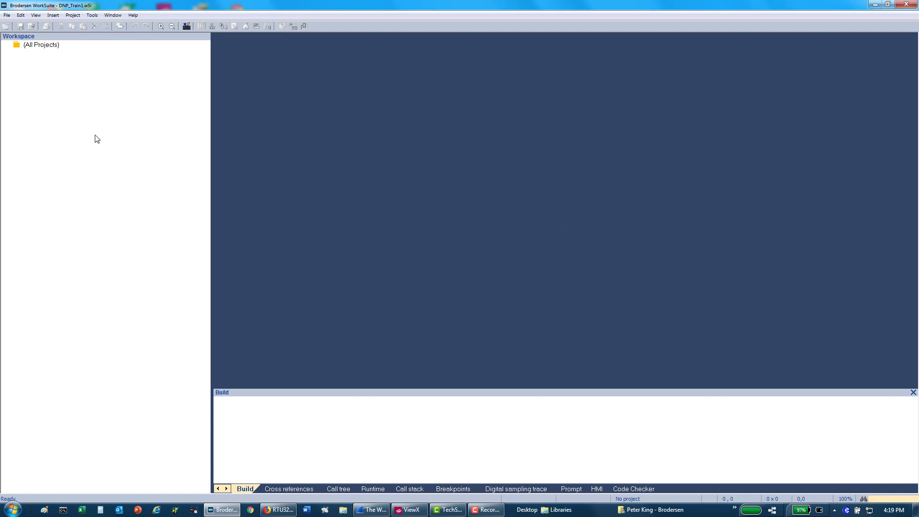
- Add a new project named DNP_1 to the project list and proceed to its settings
right_click(42, 70)
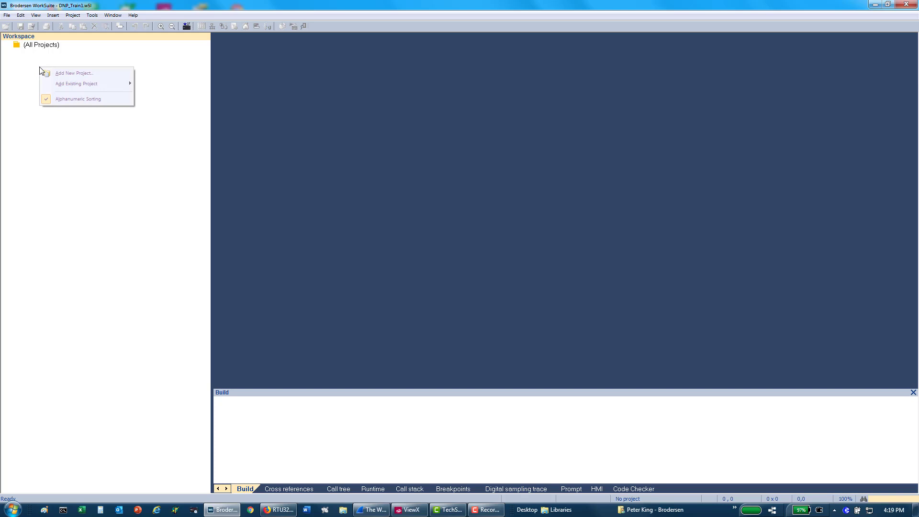
left_click(62, 82)
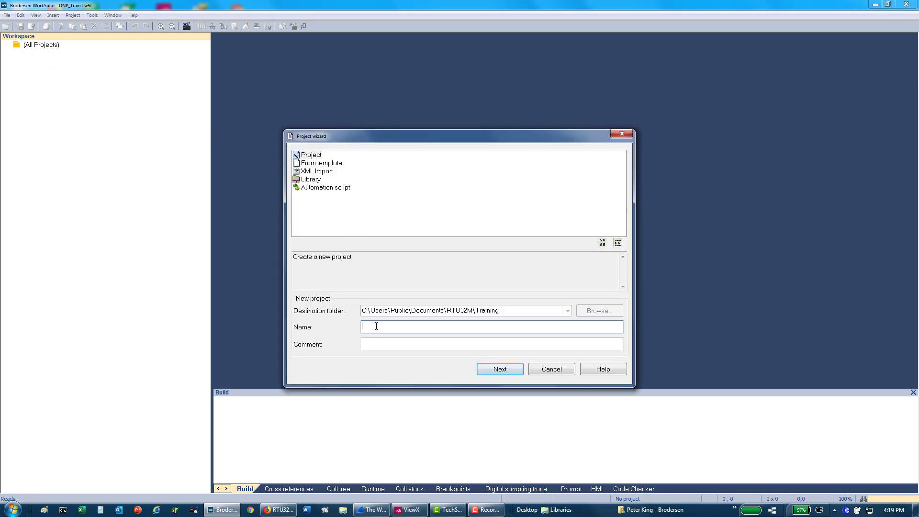
type("DNP_1")
left_click(497, 371)
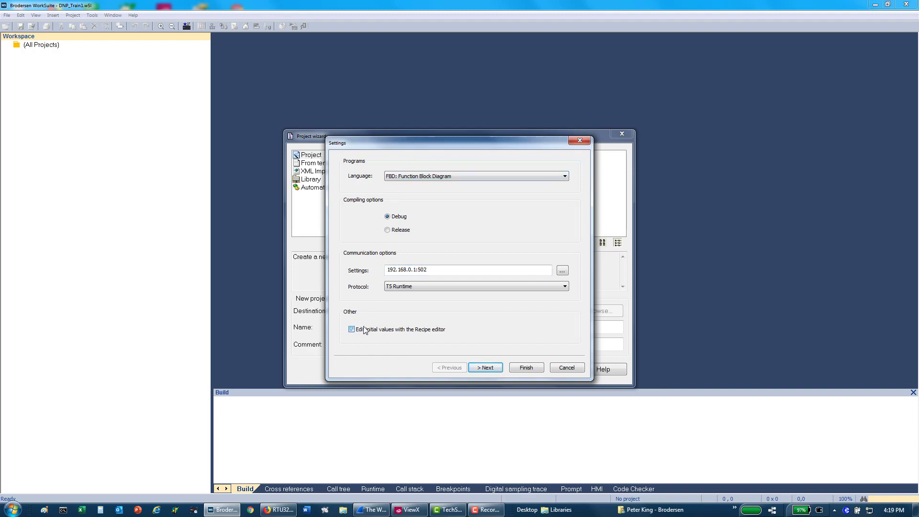
- Keep the default project settings, enable DNP3 Slave Level 3 (V3) Brodersen, disable binding for realtime data exchange, and finish the project
left_click(493, 370)
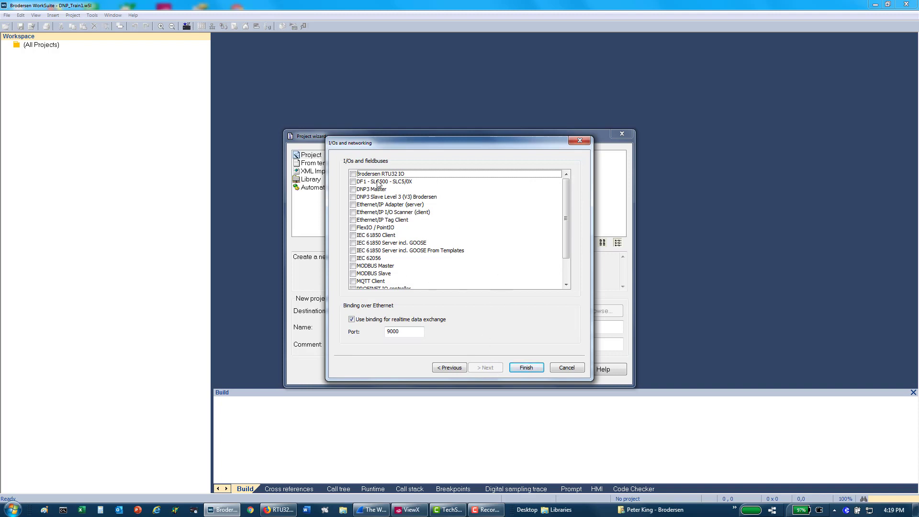
left_click(354, 197)
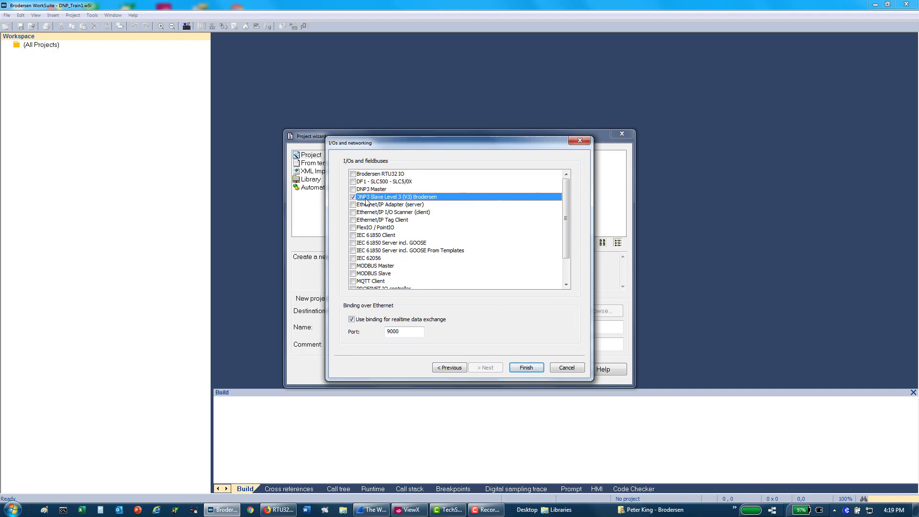
left_click(352, 319)
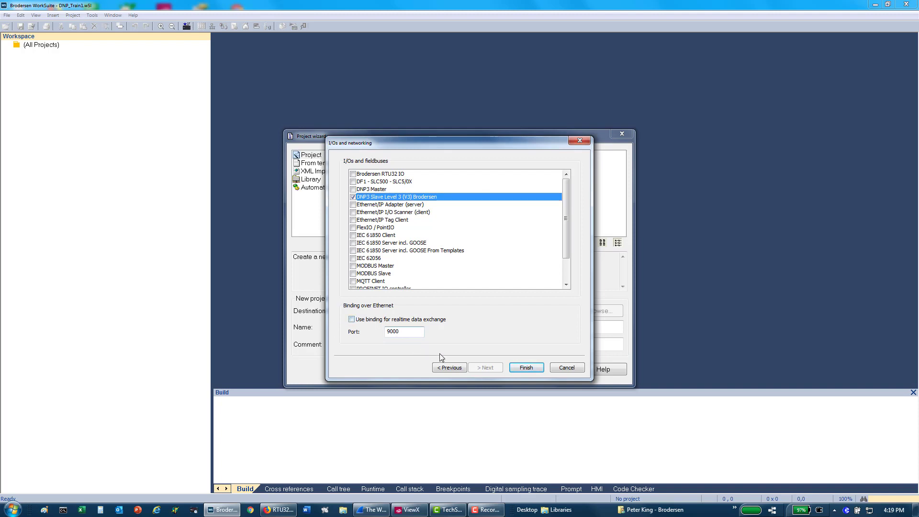
left_click(526, 368)
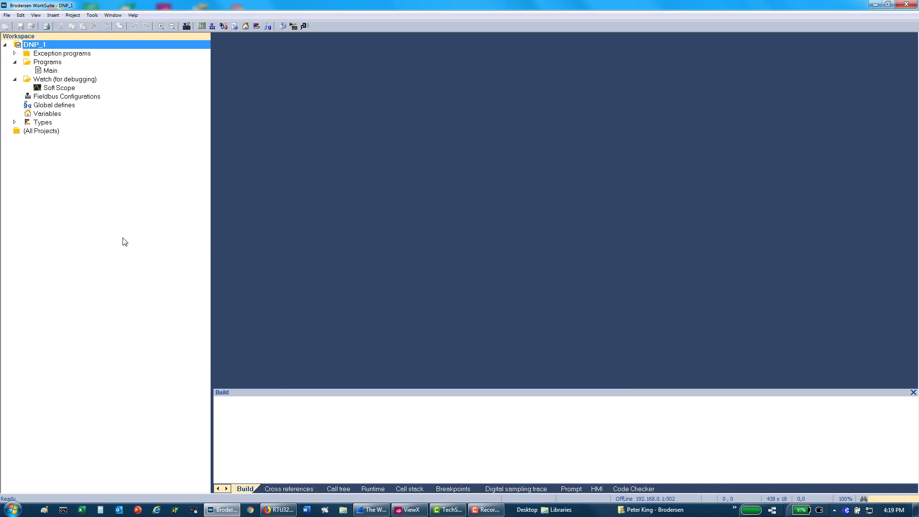
- Open the Main program and the project's variable profiles, and select the RTUDNP3S (RTU32 DNP3 Slave driver) profile
left_click(53, 70)
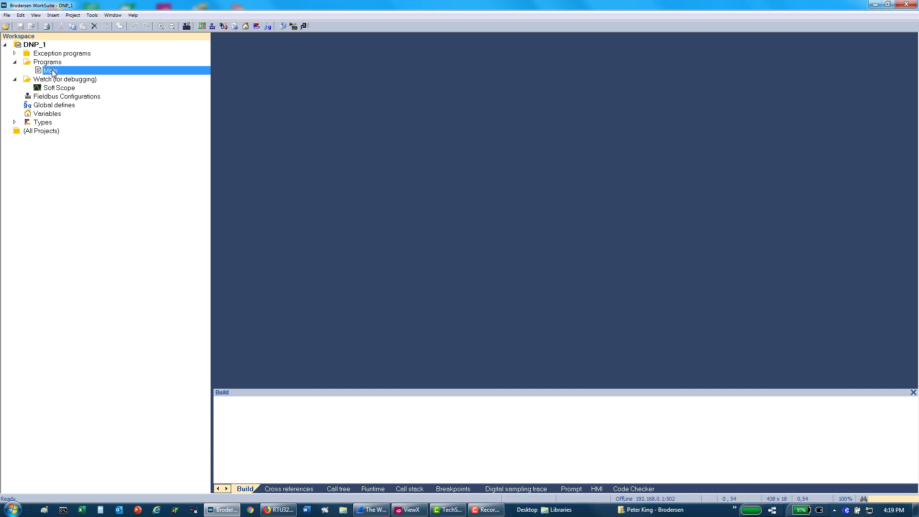
double_click(53, 70)
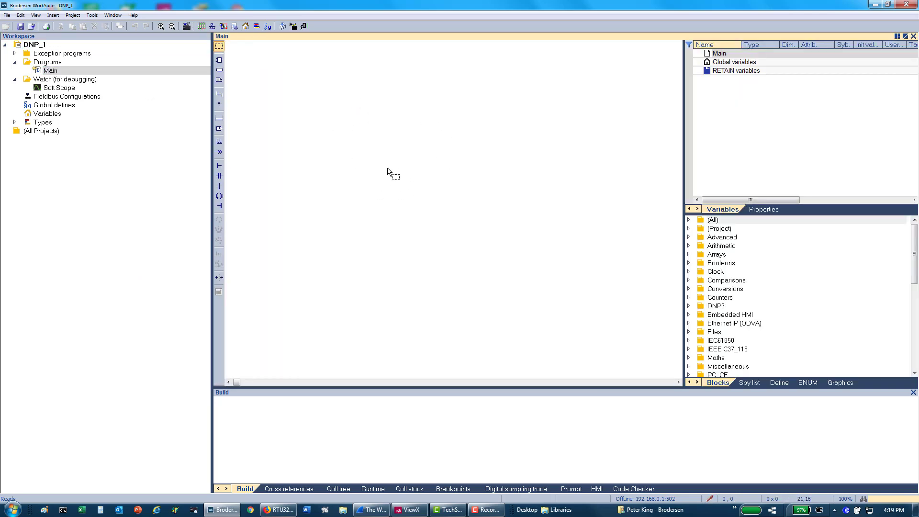
left_click(234, 26)
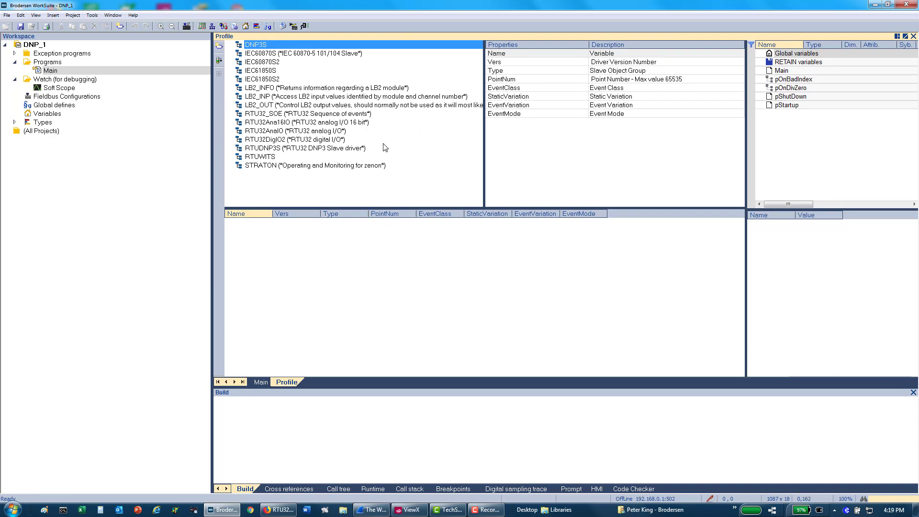
left_click(274, 152)
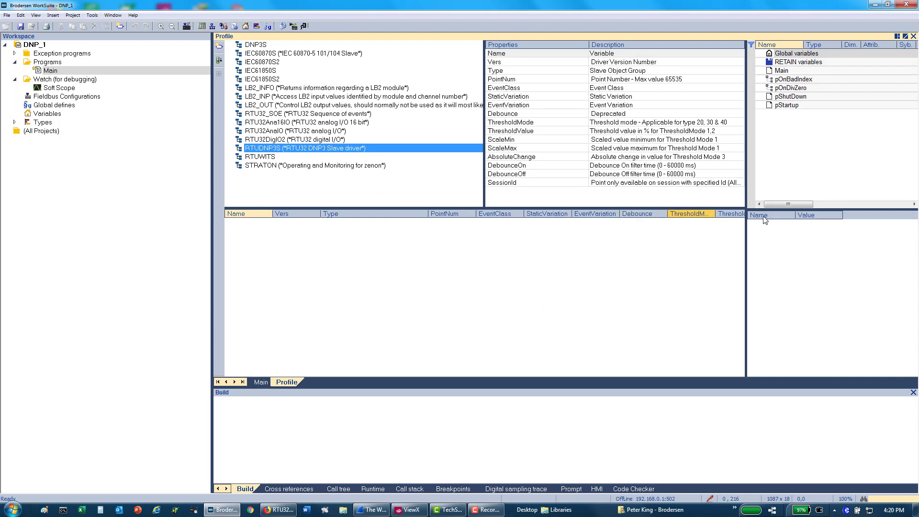
- Create two sets of global BOOL variables, BIN_%% and BOUT_%%, each numbered from 0 to 3
left_click(785, 53)
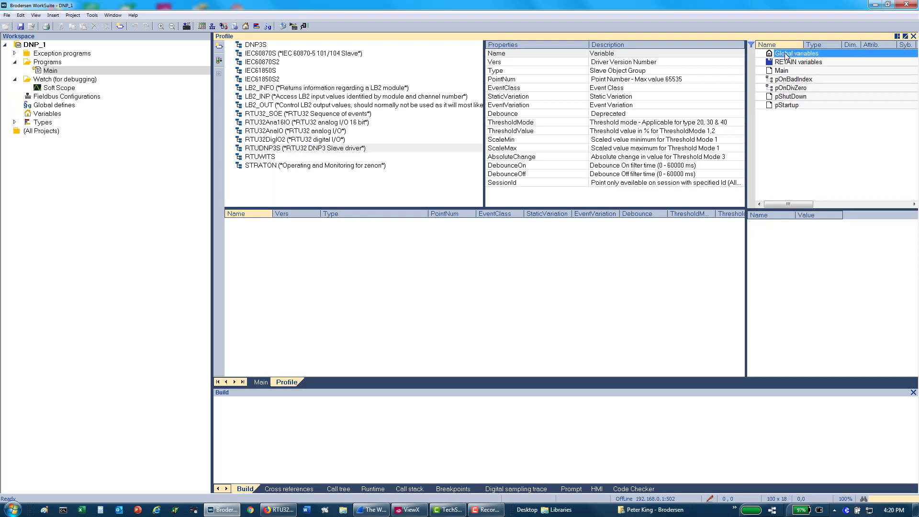
right_click(785, 53)
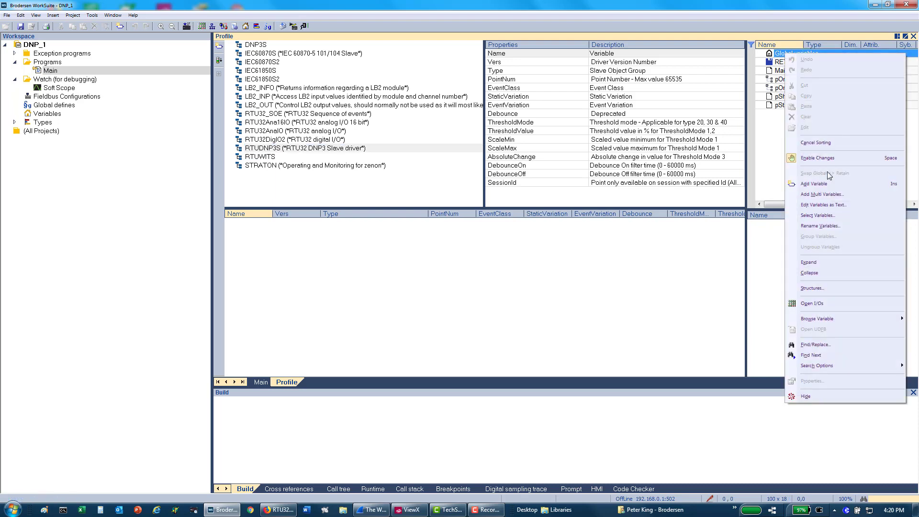
left_click(817, 195)
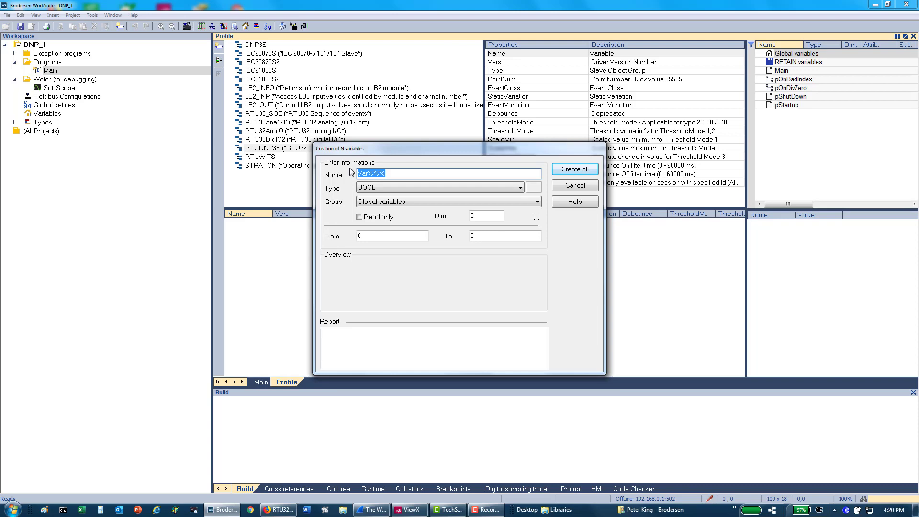
type("BIN")
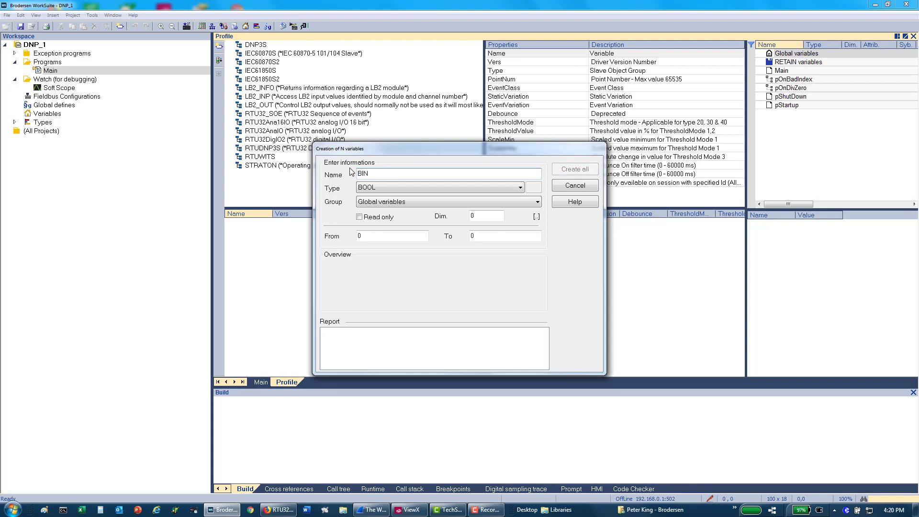
type("_%%")
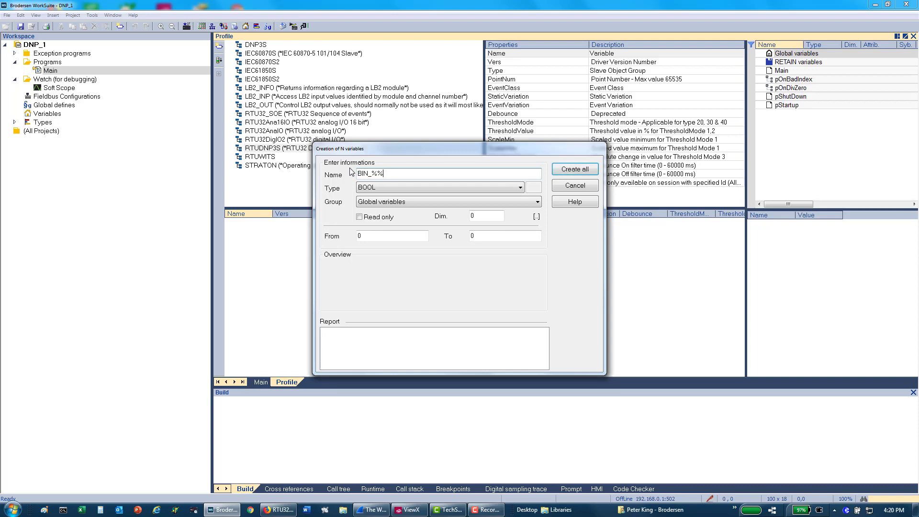
left_click(472, 237)
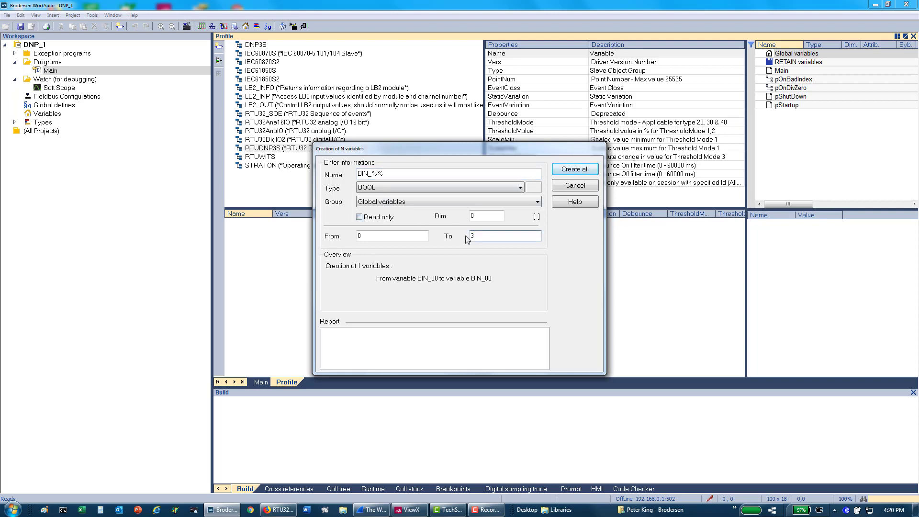
key("Tab")
left_click(573, 170)
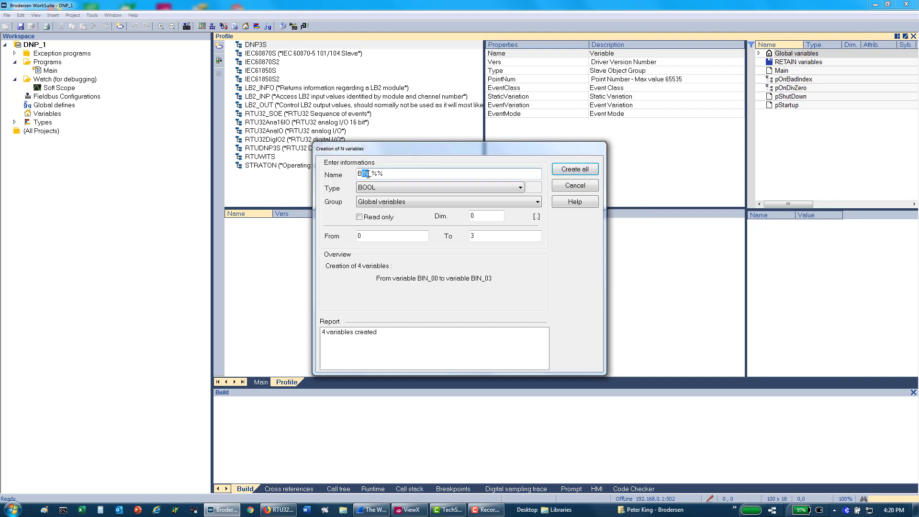
type("OUT")
left_click(567, 173)
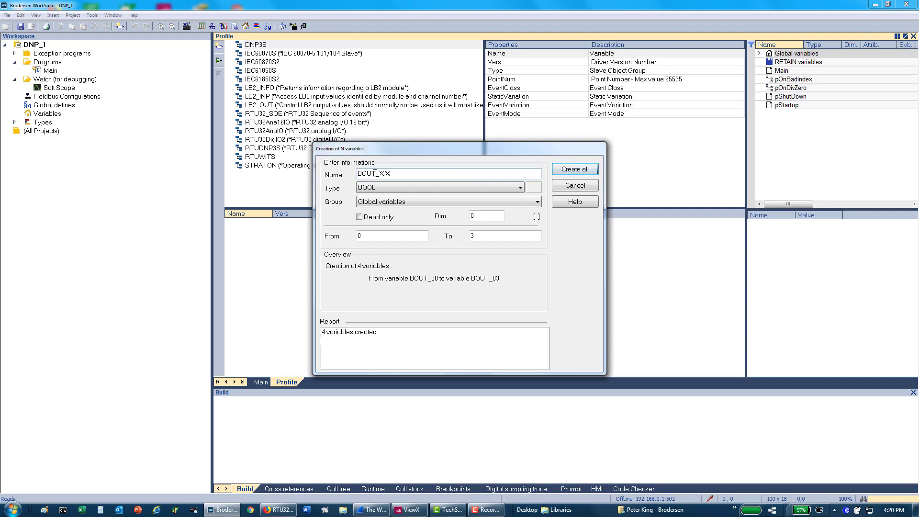
- Create two sets of global REAL variables, AIN_%% and AOUT_%%, each numbered from 0 to 3, and close the creation dialog
left_click_drag(375, 173, 349, 172)
type("AIN")
left_click(371, 190)
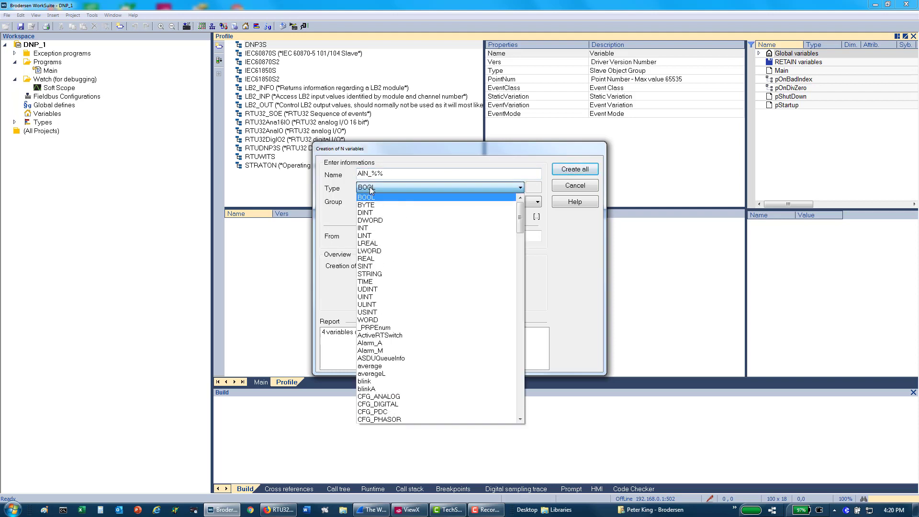
left_click(371, 259)
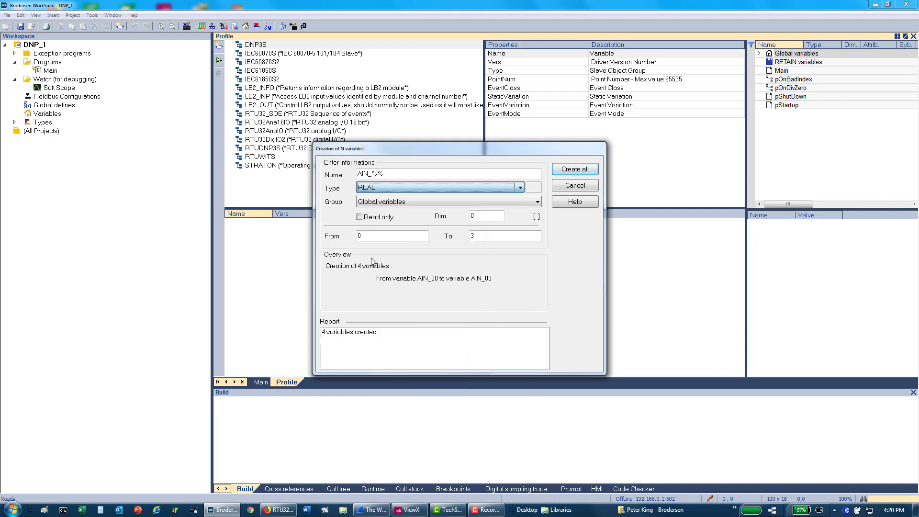
left_click(556, 171)
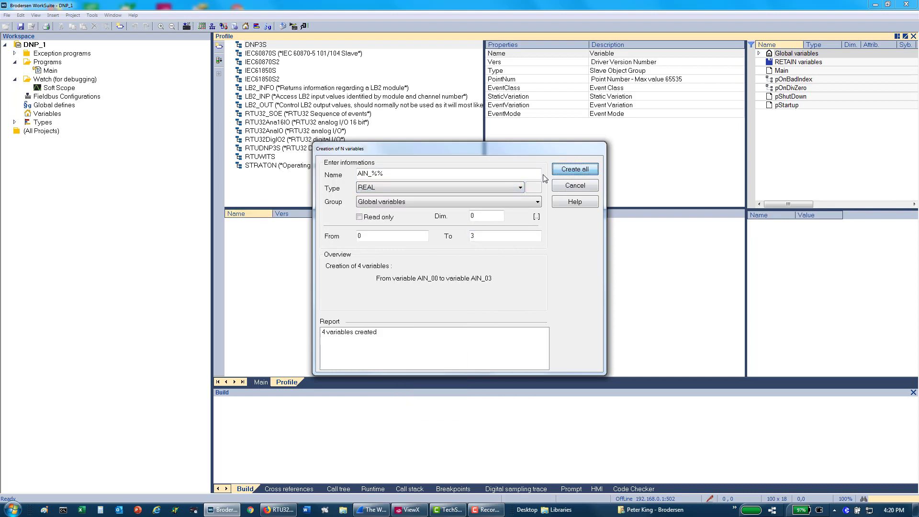
left_click(363, 175)
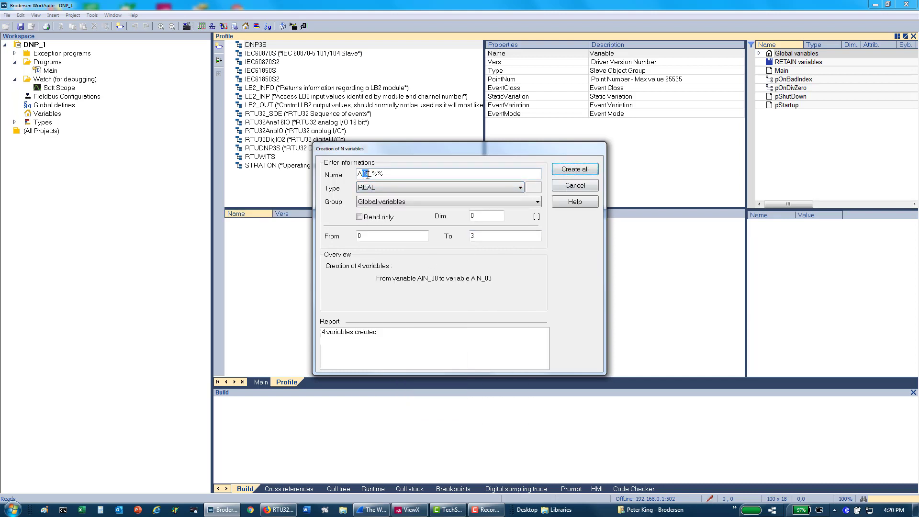
type("OUT")
left_click(575, 169)
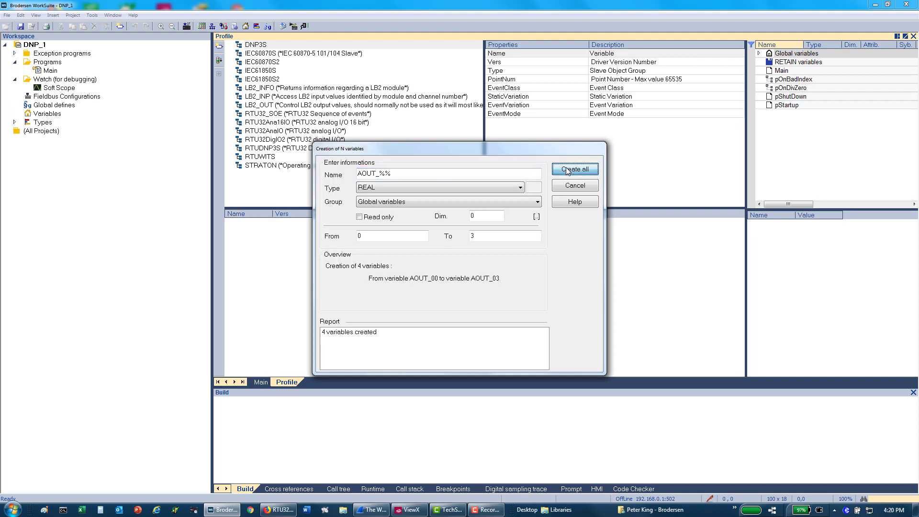
left_click(577, 187)
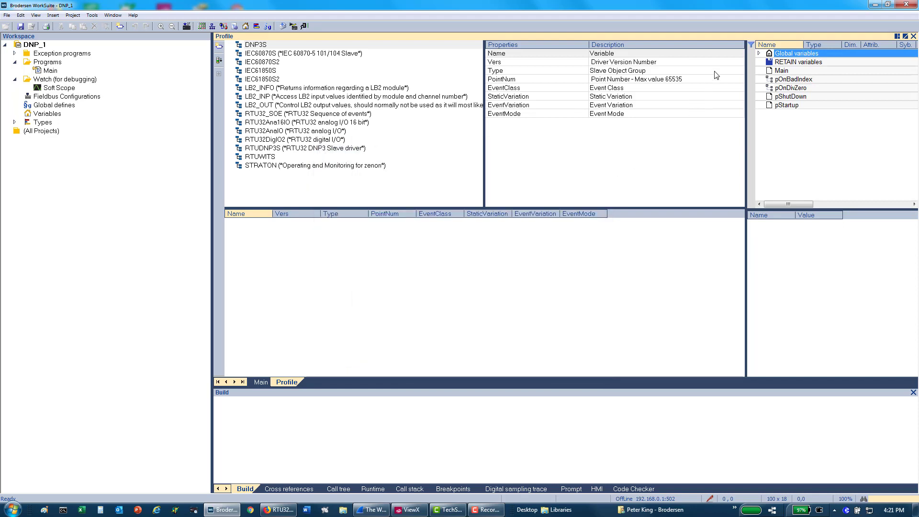
- Assign all global variables from BIN_00 to AOUT_03 to the RTUDNP3S slave driver profile
left_click(759, 54)
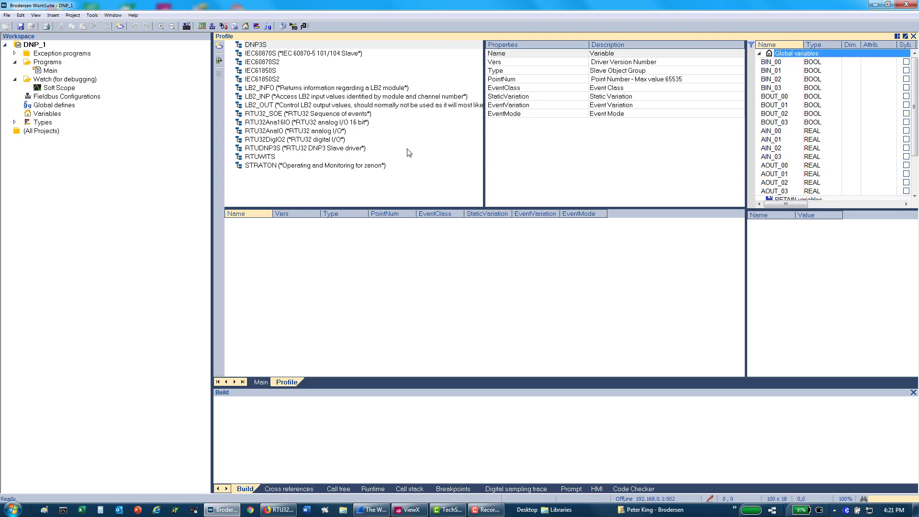
left_click(311, 149)
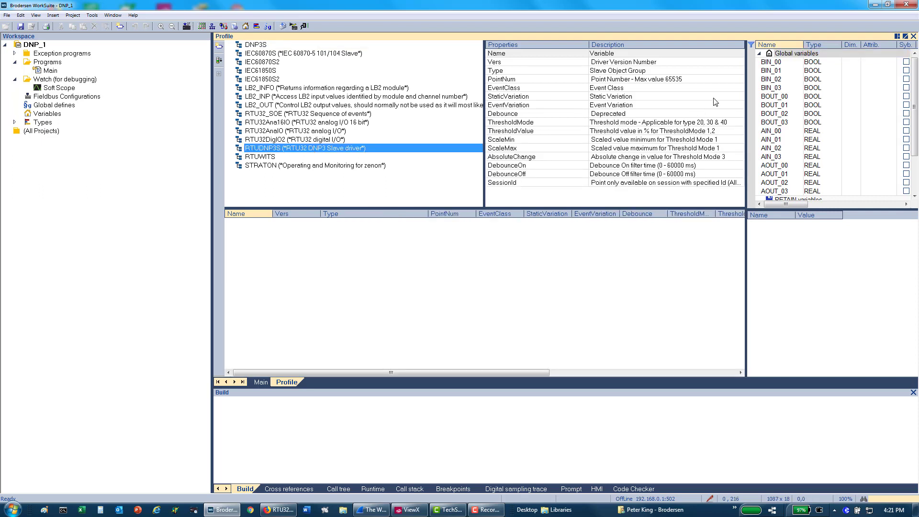
left_click(764, 64)
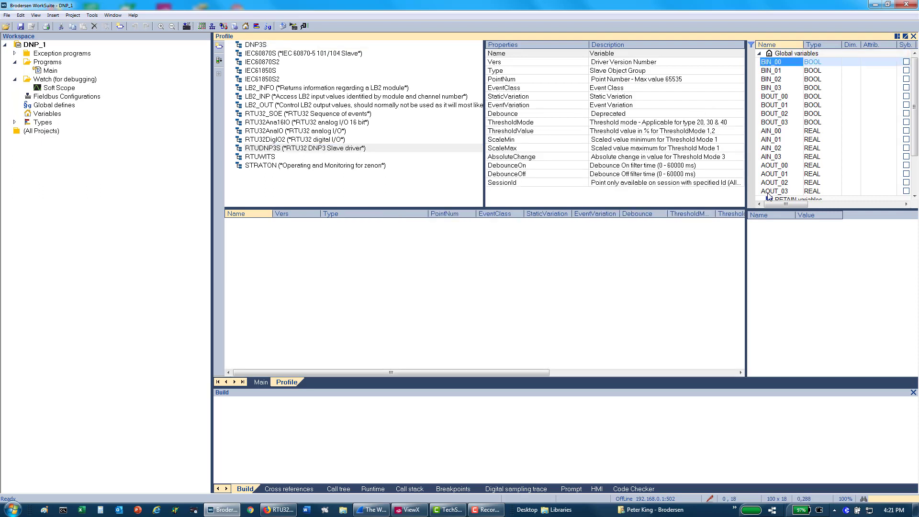
left_click(769, 191, "shift")
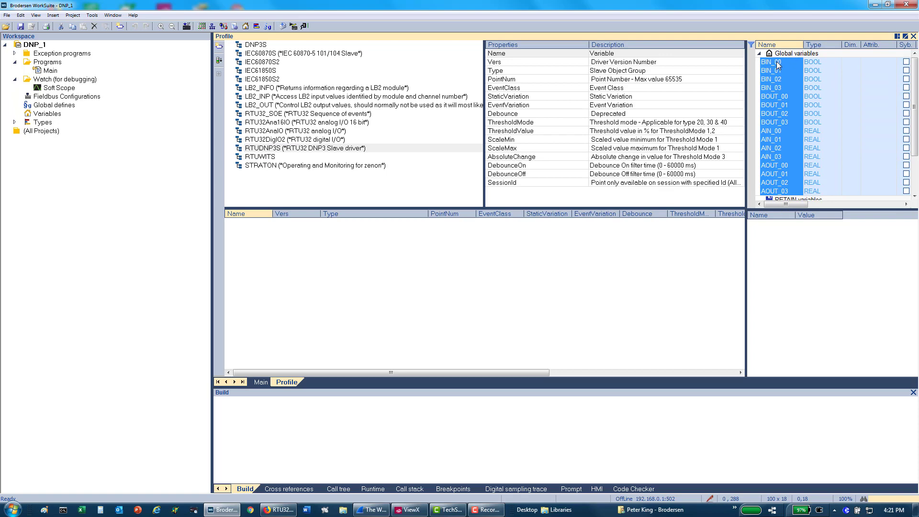
left_click_drag(779, 67, 609, 266)
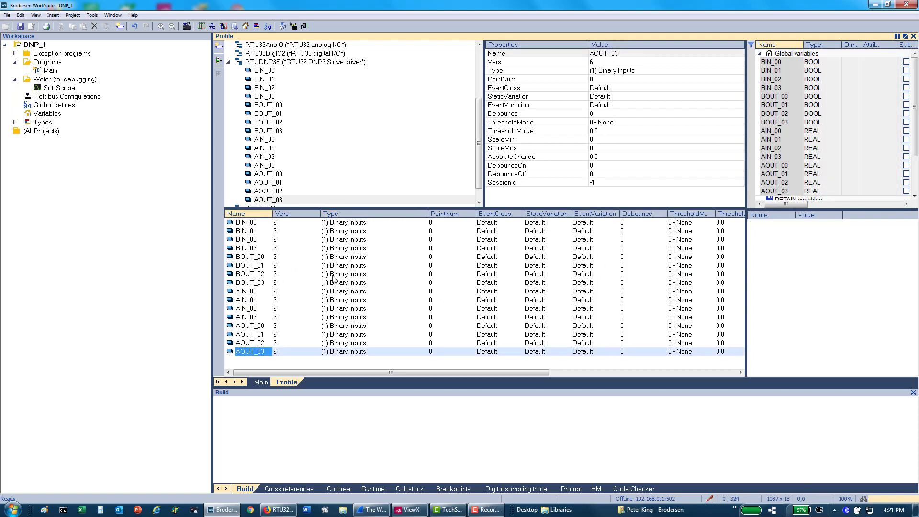
- Set the Type of BOUT_00 through BOUT_03 to (10) Binary Output Status
left_click(337, 258)
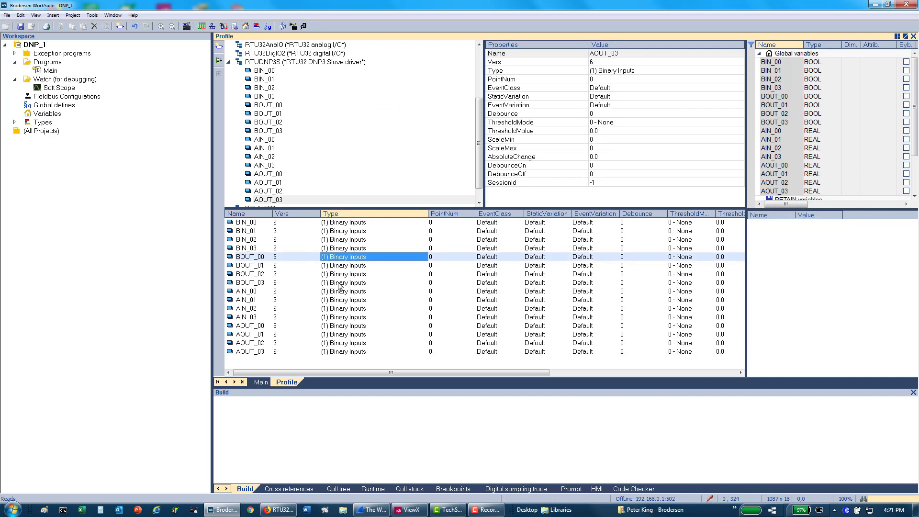
left_click(339, 284, "shift")
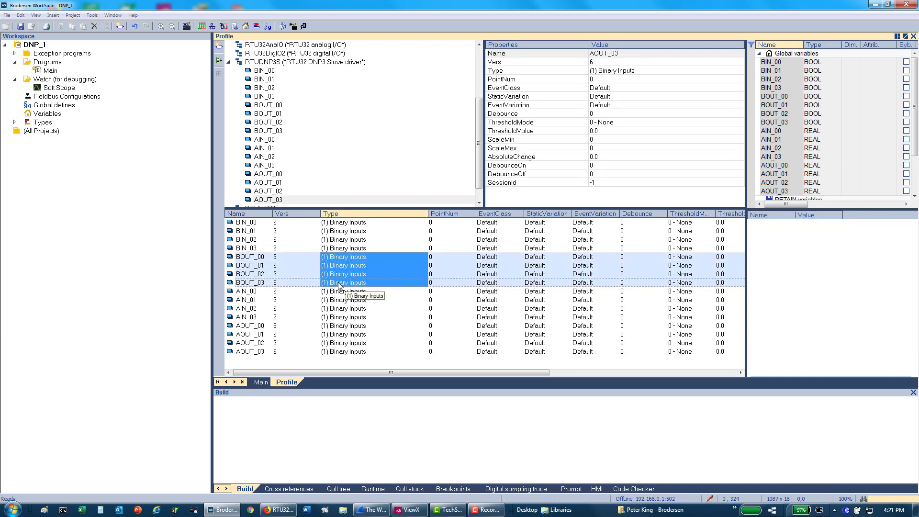
left_click(340, 284)
left_click(347, 296)
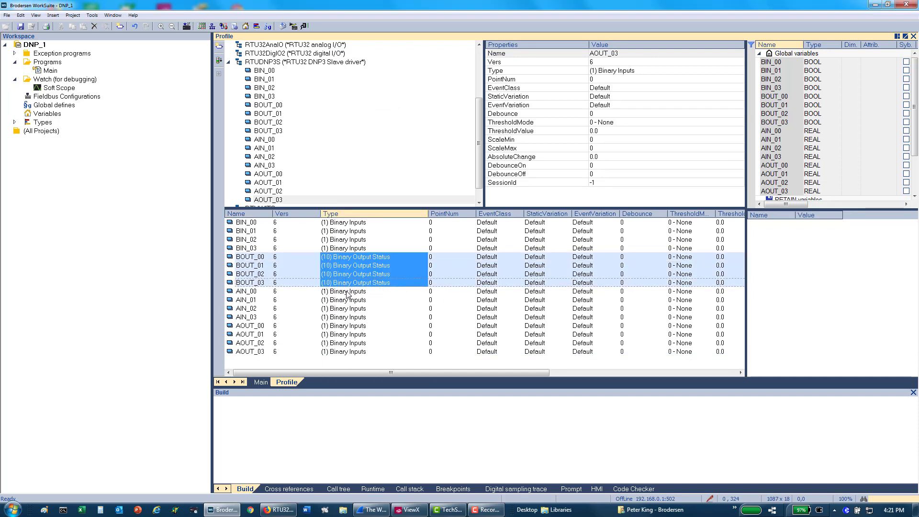
- Set the Type of AIN_00 through AIN_03 to (30) Analog Inputs and of AOUT_00 through AOUT_03 to (40) Analog Outputs Status
left_click(346, 291)
left_click(345, 318, "shift")
left_click(345, 318)
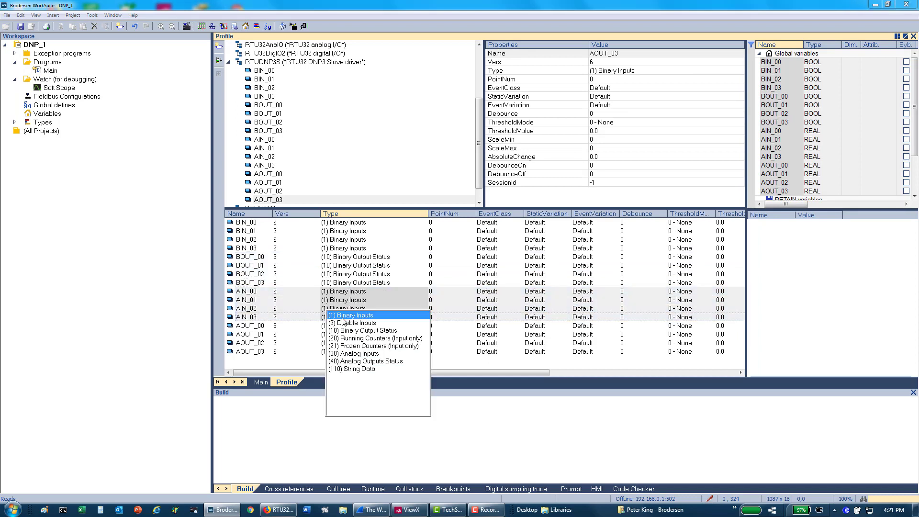
left_click(355, 354)
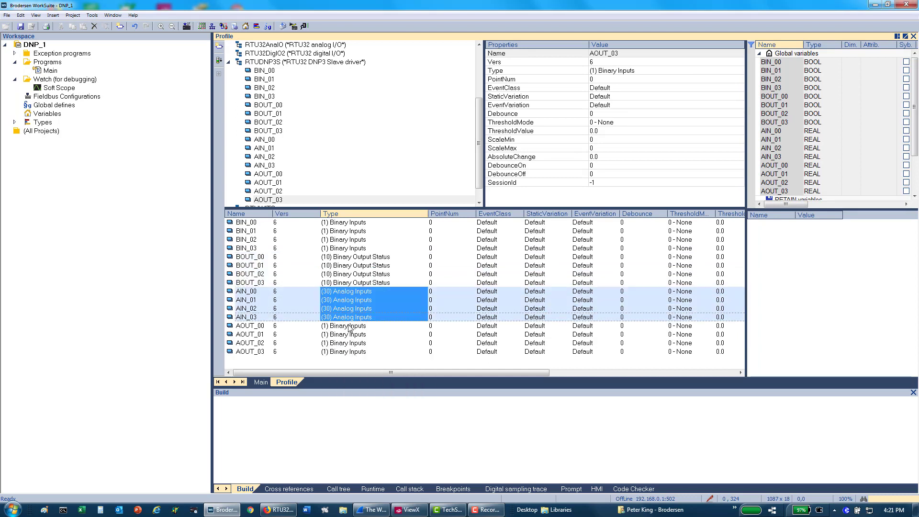
left_click(351, 327)
left_click(350, 355, "shift")
left_click(349, 354)
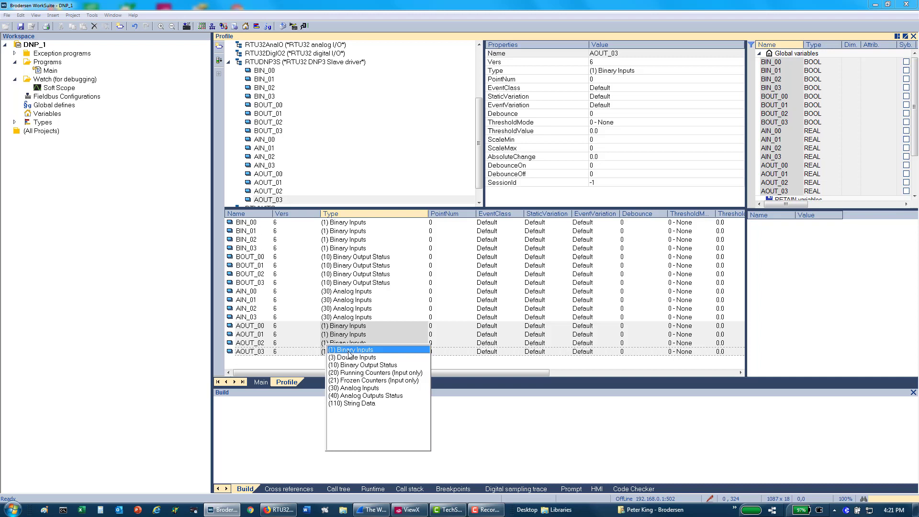
left_click(362, 400)
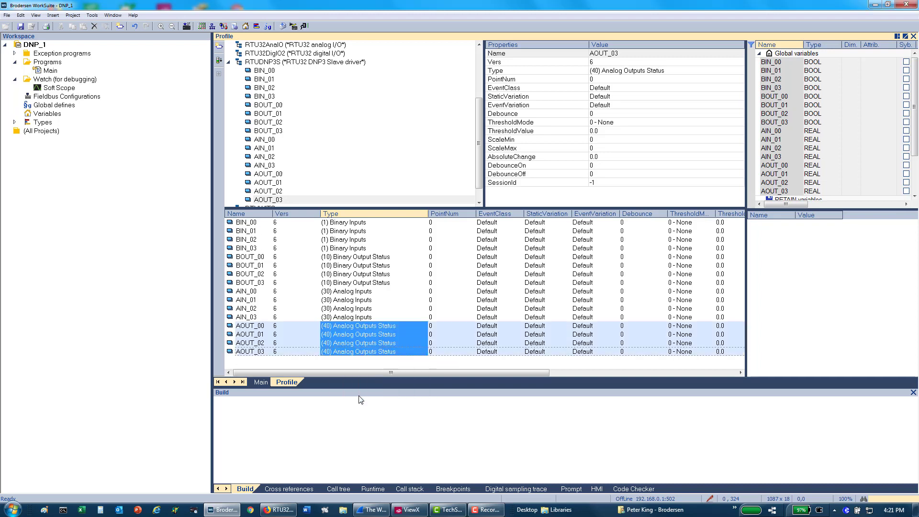
- Iterate the PointNum property of BIN_00 through BIN_03 from 0 in increments of 1
left_click(431, 224)
left_click(431, 249, "shift")
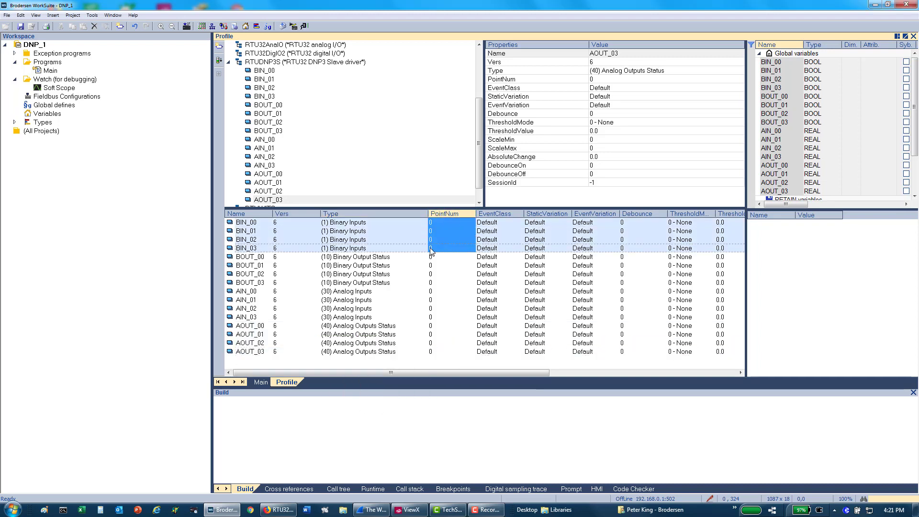
right_click(431, 249)
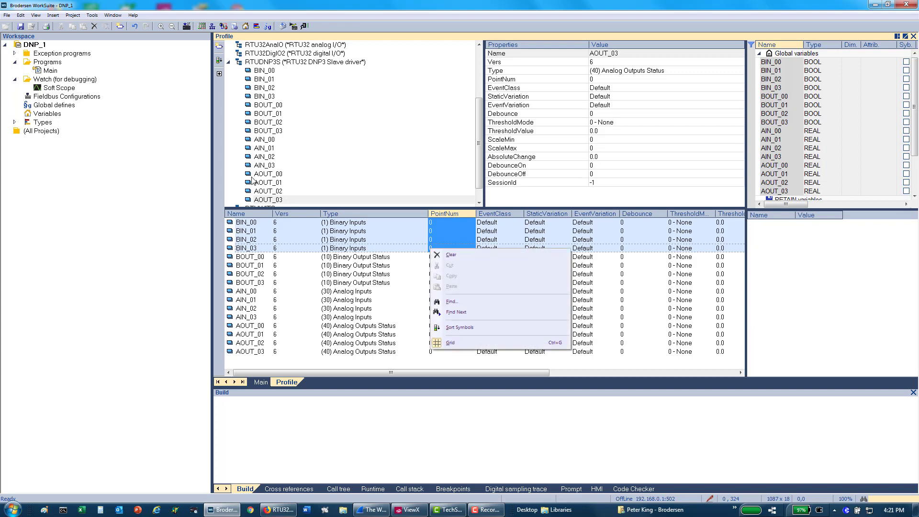
left_click(218, 71)
left_click(218, 71)
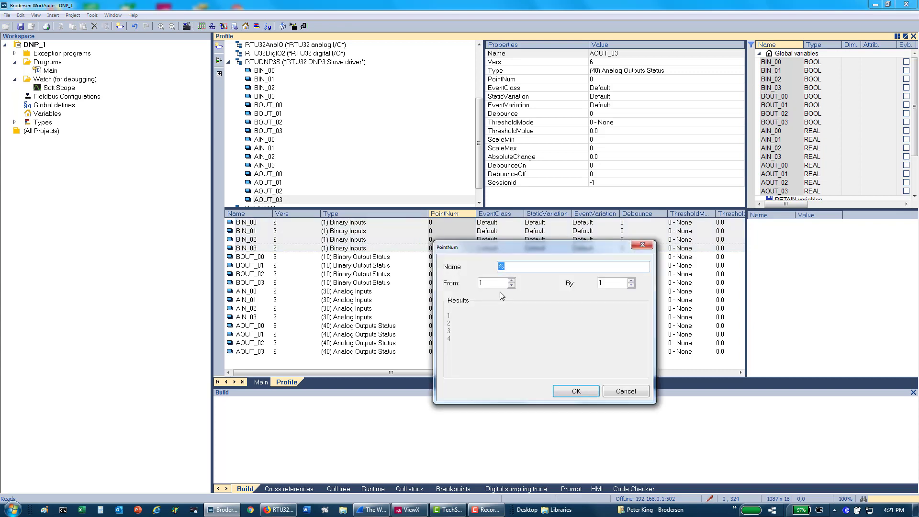
left_click(576, 393)
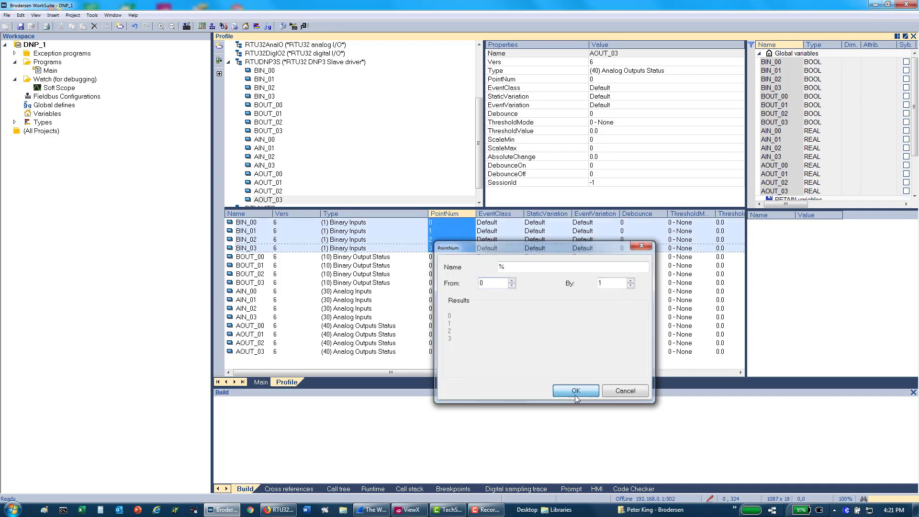
- Iterate the PointNum property of the BOUT variables and of the AIN variables, each group starting from 0 in increments of 1
left_click_drag(431, 259, 433, 284)
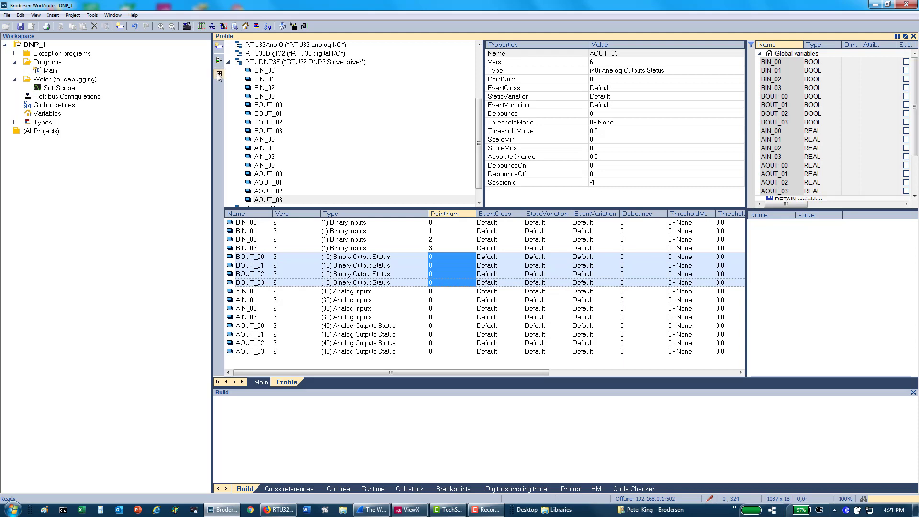
left_click(220, 60)
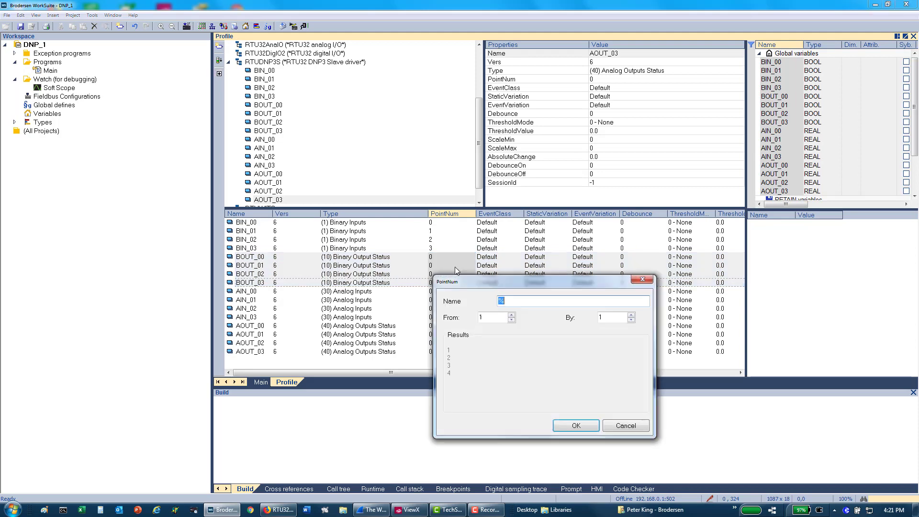
left_click(576, 426)
left_click(431, 291)
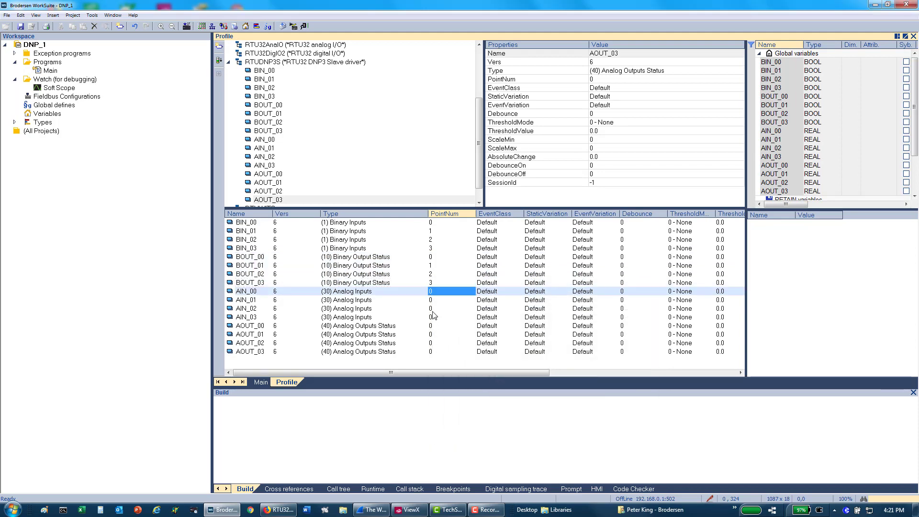
left_click(434, 318, "shift")
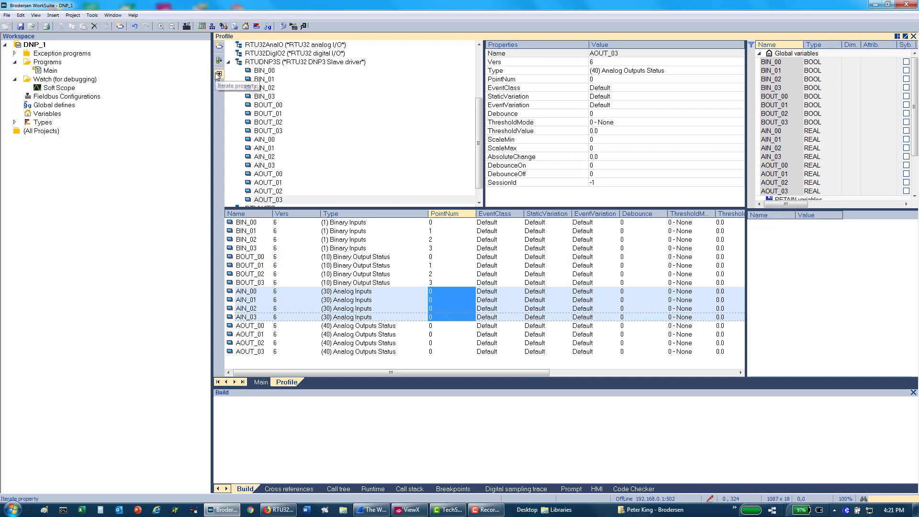
left_click(219, 73)
left_click(512, 354)
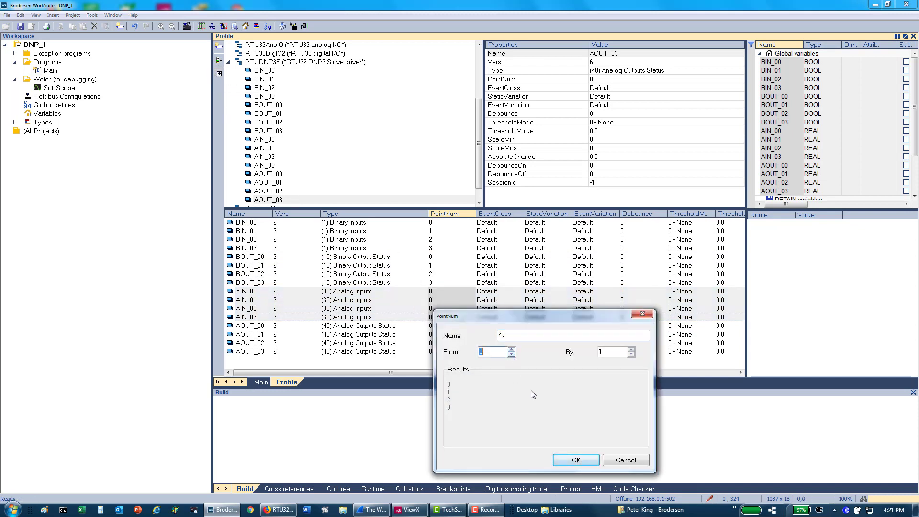
left_click(576, 460)
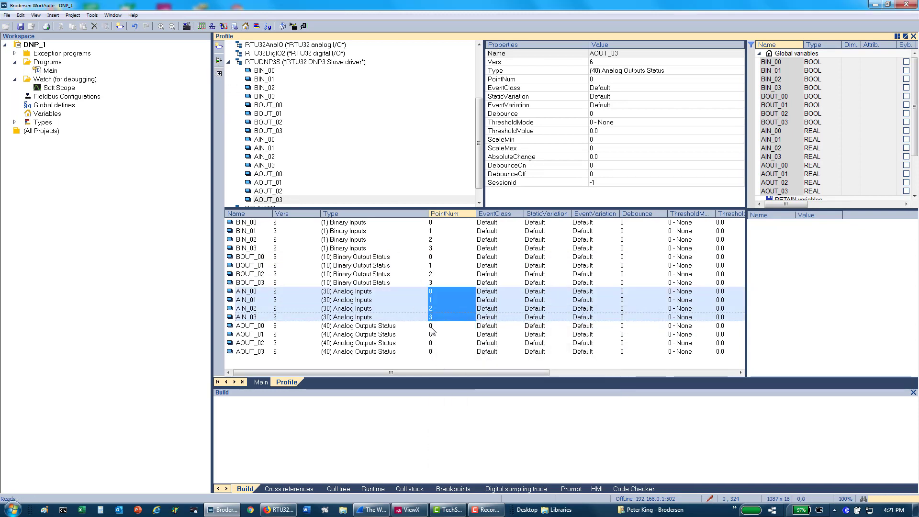
- Iterate the PointNum property of AOUT_00 through AOUT_03 from 0 by 1, and select AOUT_00 in the profile tree
left_click_drag(430, 328, 432, 352)
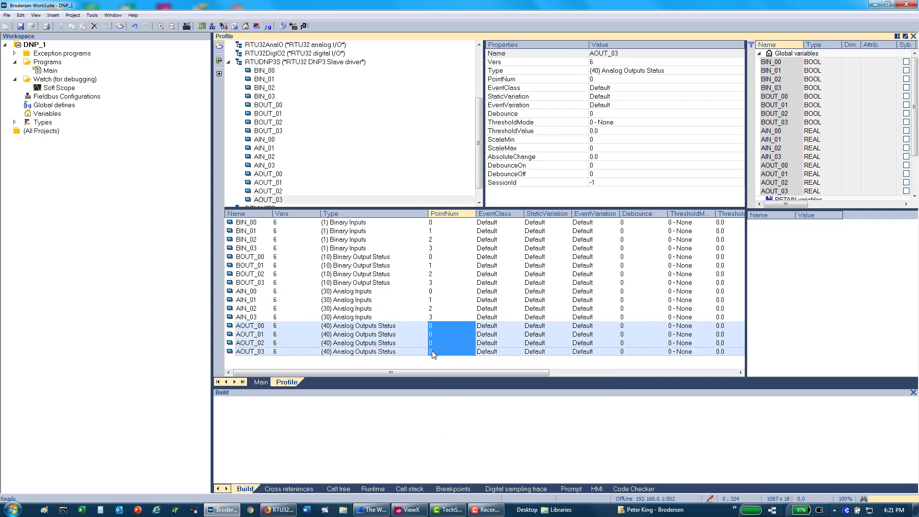
left_click(220, 74)
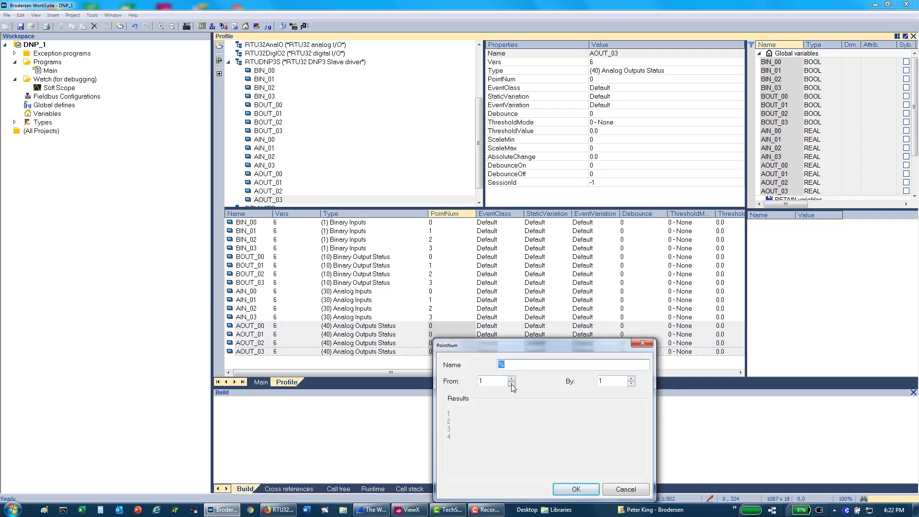
left_click(511, 384)
left_click(576, 489)
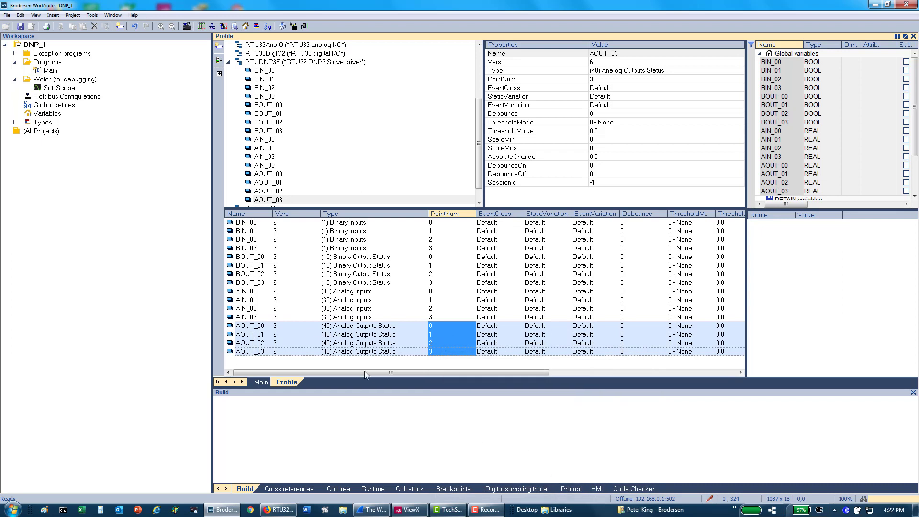
left_click(381, 174)
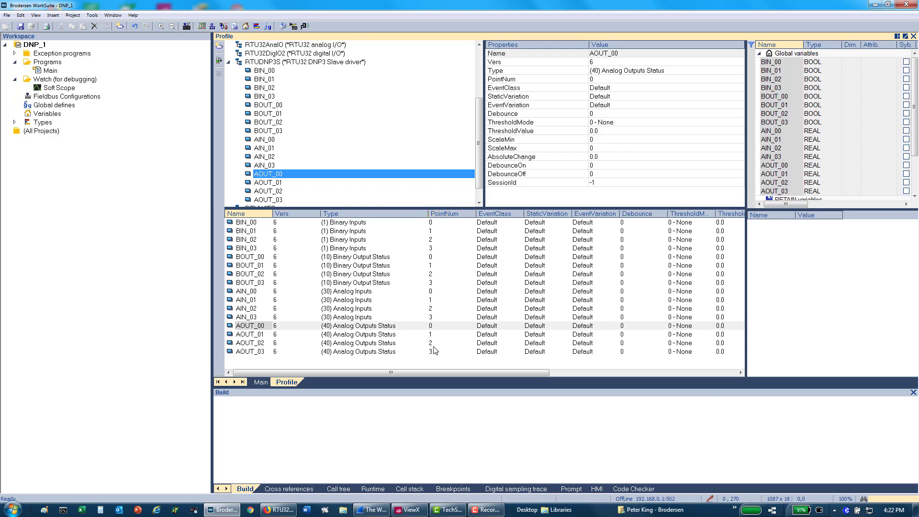
- Set the EventClass of BIN_00 to BIN_03 to NONE (no event), ONE, TWO and THREE respectively, and widen the EventClass column
left_click(487, 223)
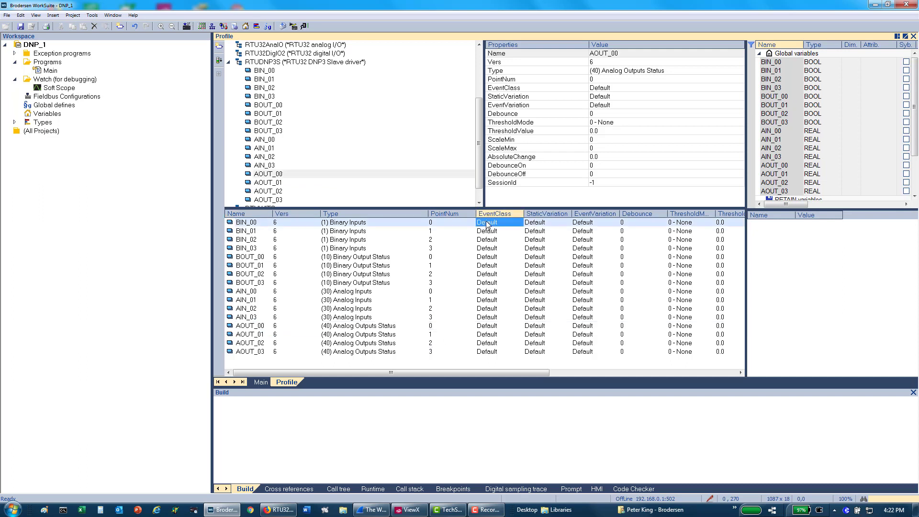
left_click(487, 223)
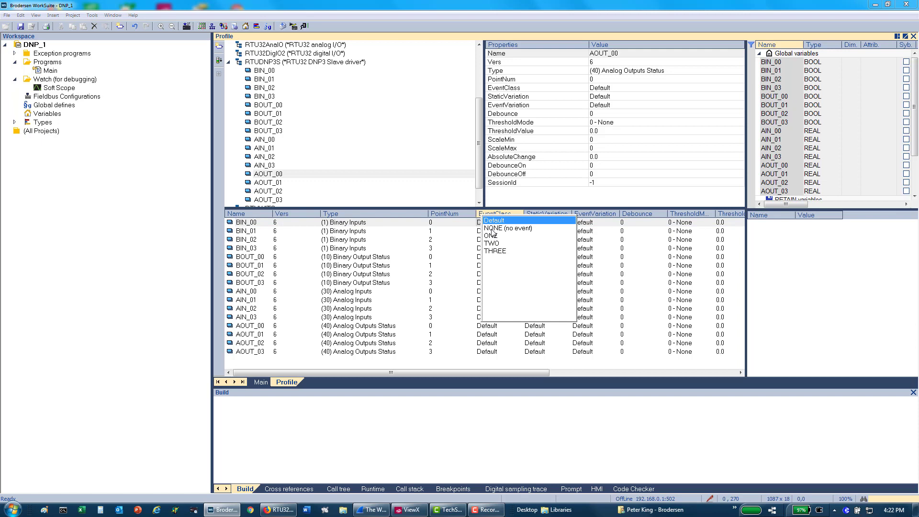
left_click(493, 229)
left_click(493, 231)
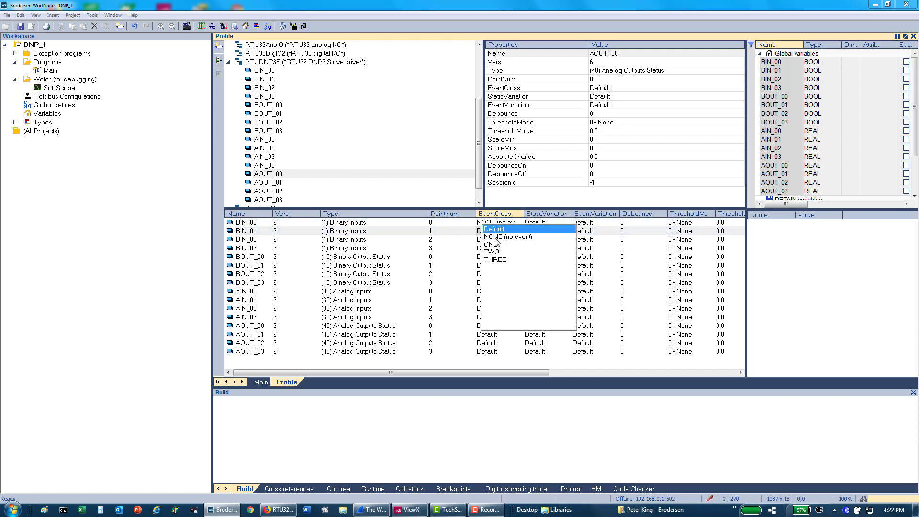
left_click(496, 244)
left_click(493, 241)
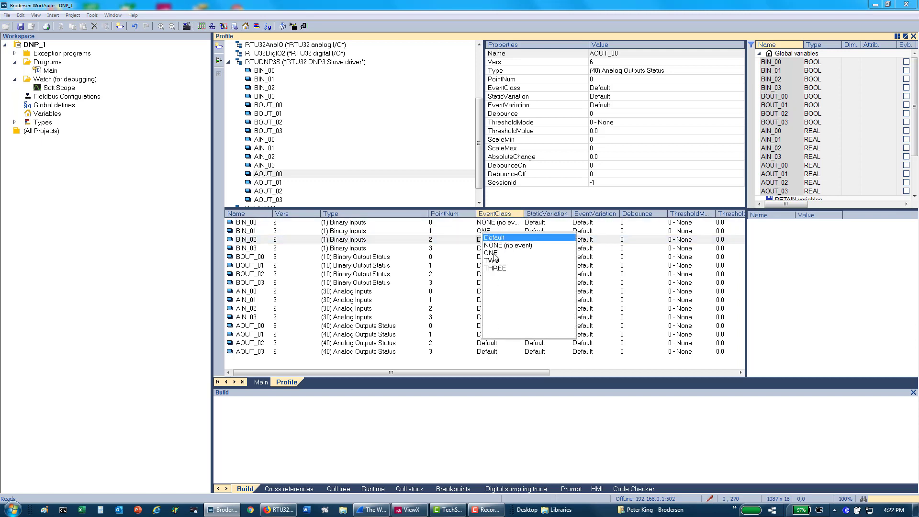
left_click(496, 260)
left_click(493, 249)
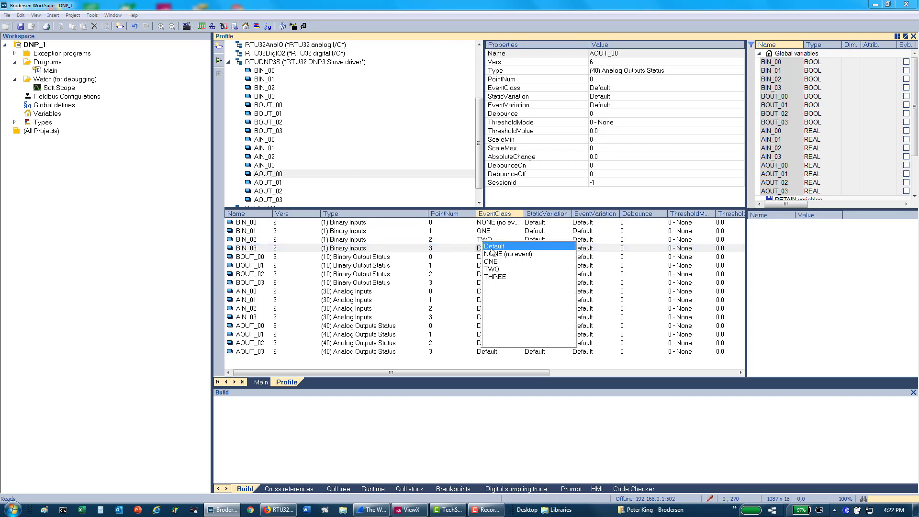
left_click(500, 278)
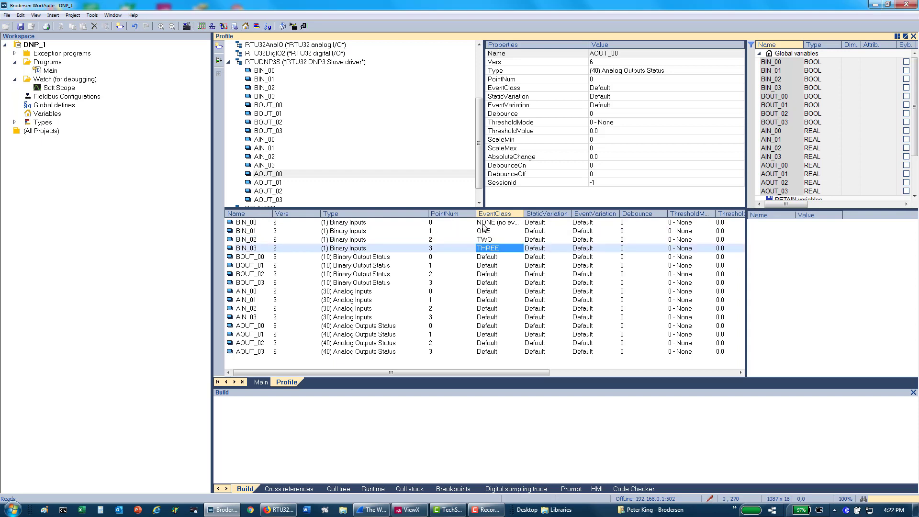
left_click_drag(524, 213, 540, 212)
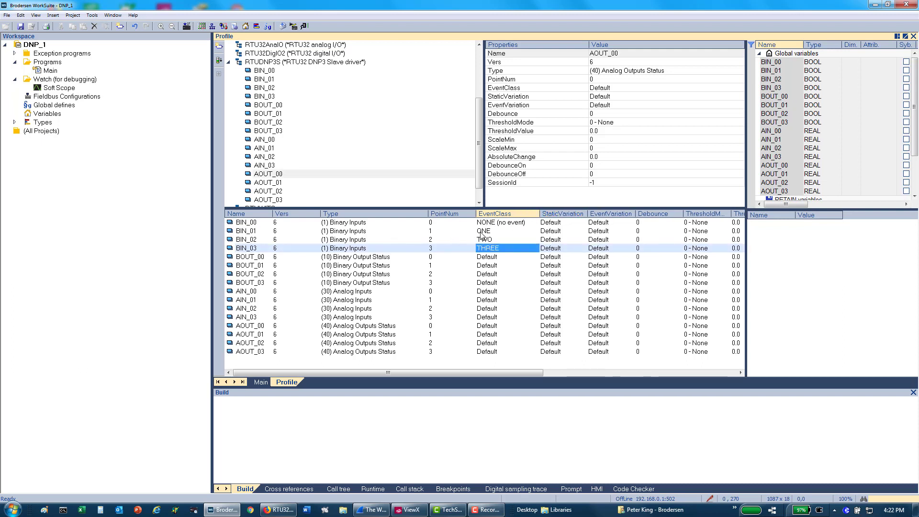
- Set the EventClass of BOUT_00 to BOUT_03 to NONE (no event), ONE, TWO and THREE respectively
left_click(487, 257)
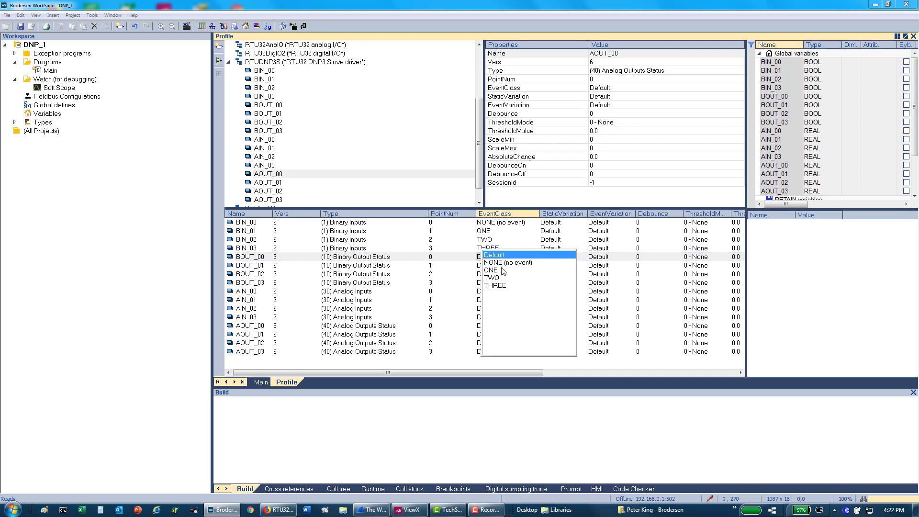
left_click(502, 263)
left_click(489, 266)
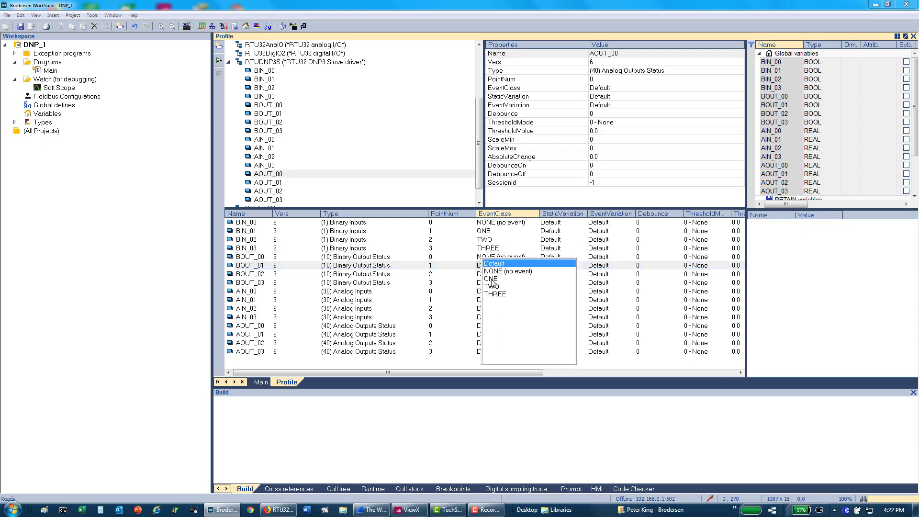
left_click(493, 282)
left_click(491, 275)
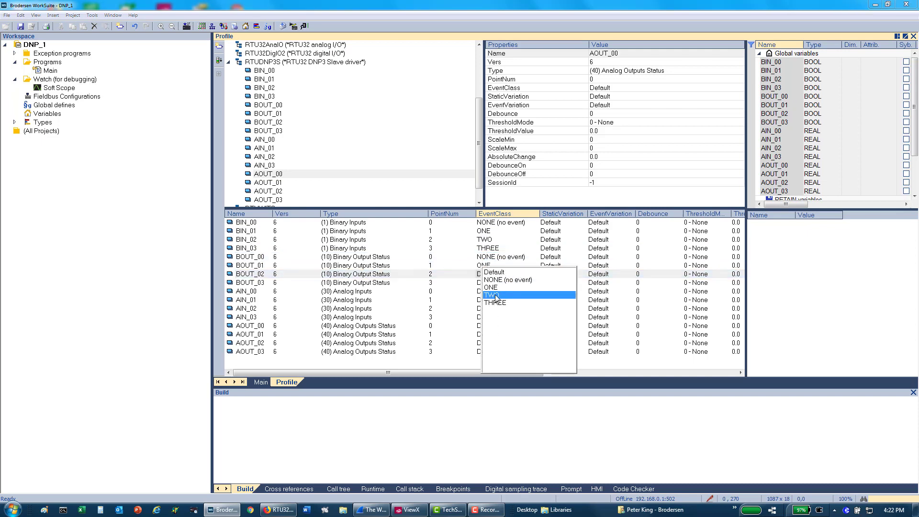
left_click(497, 295)
left_click(490, 283)
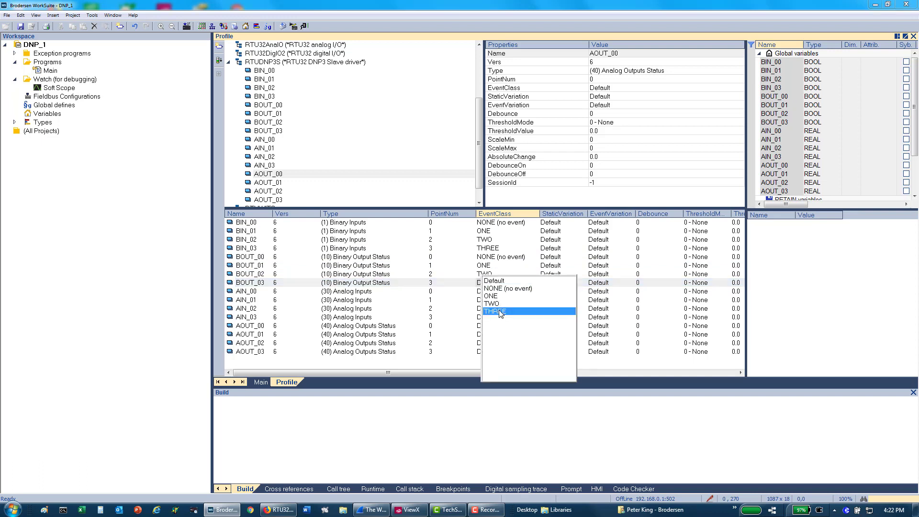
left_click(503, 312)
- Set the EventClass of AIN_00 to AIN_03 to NONE (no event), ONE, TWO and THREE respectively
left_click(492, 292)
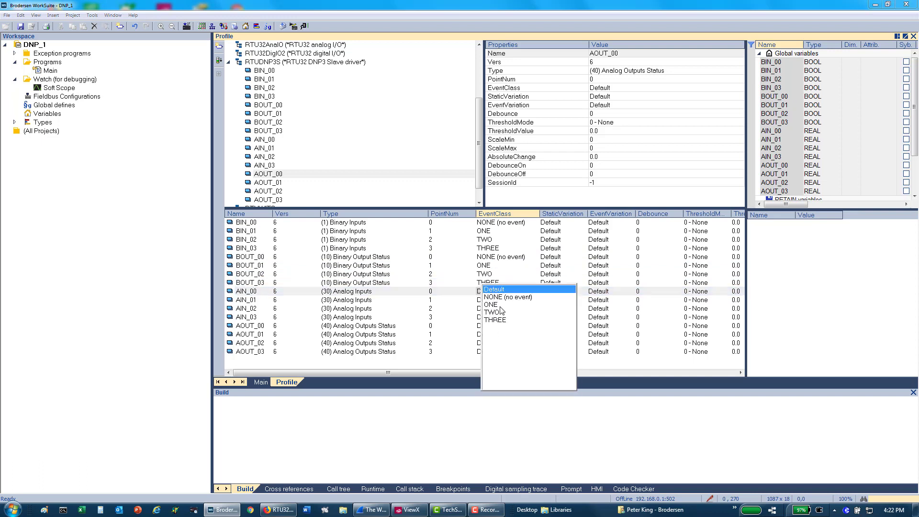
left_click(496, 300)
left_click(496, 301)
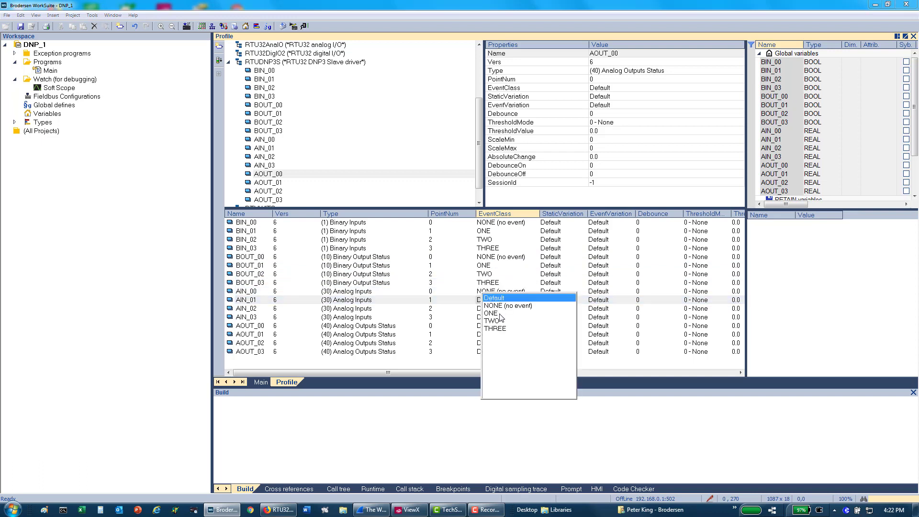
left_click(493, 314)
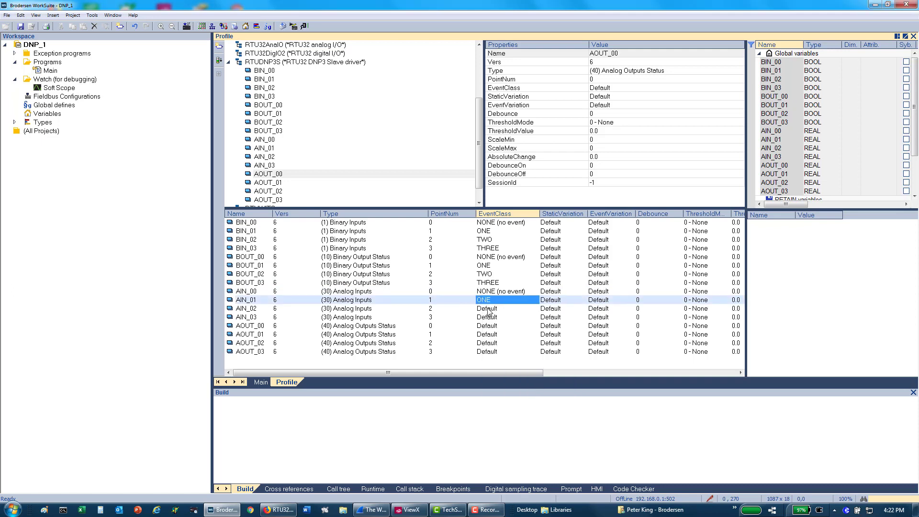
left_click(490, 312)
left_click(498, 334)
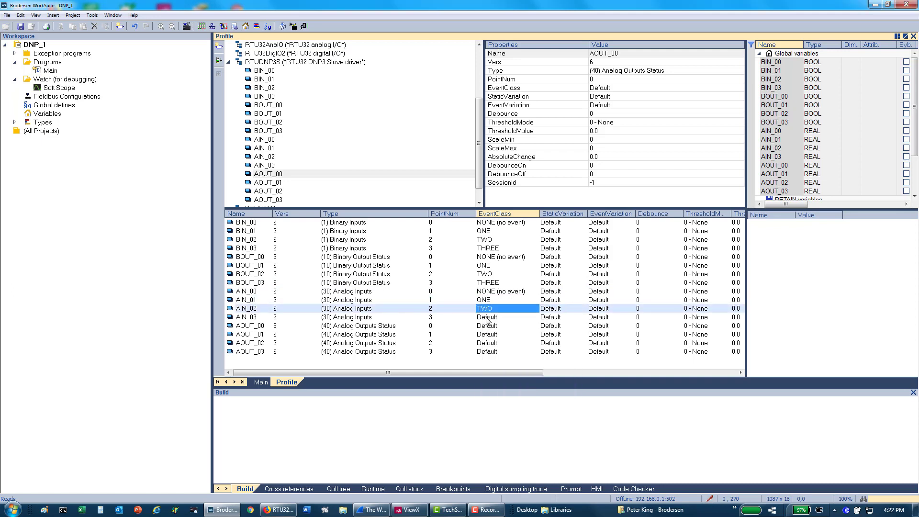
left_click(487, 320)
left_click(488, 346)
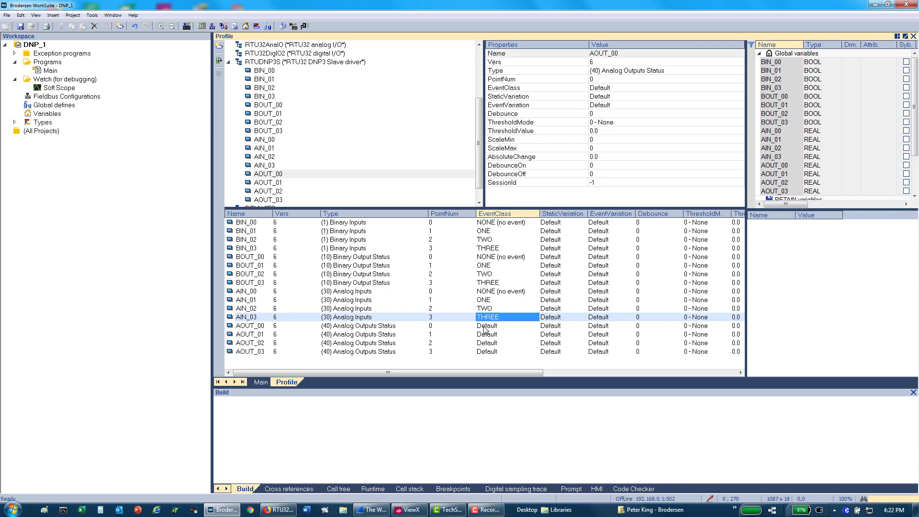
- Set the EventClass of AOUT_00 to AOUT_03 to NONE (no event), ONE, TWO and THREE respectively
left_click(486, 328)
left_click(496, 333)
left_click(491, 336)
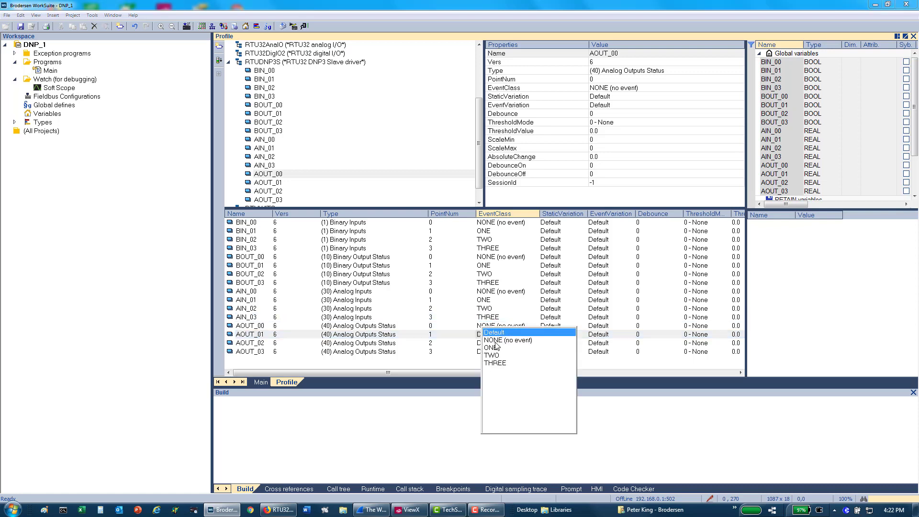
left_click(493, 347)
left_click(486, 343)
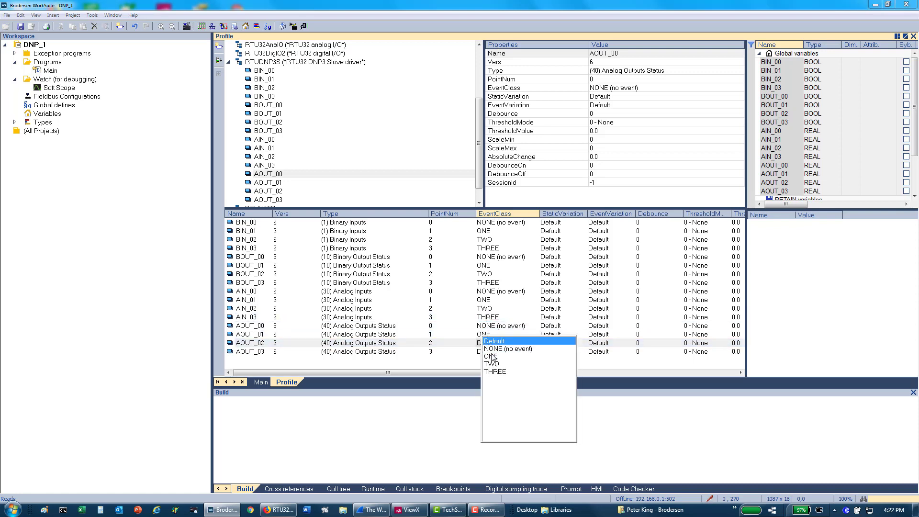
left_click(492, 365)
left_click(488, 353)
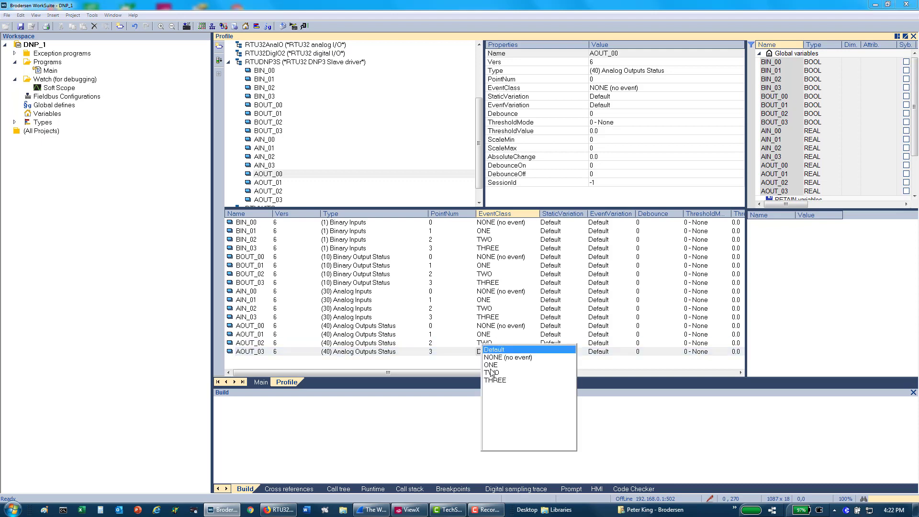
left_click(493, 380)
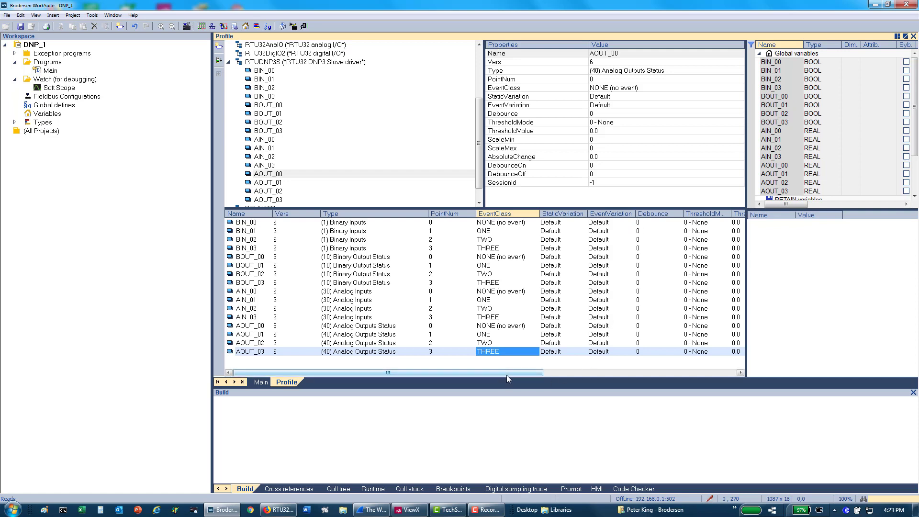
- Set the ThresholdMode of all AIN and AOUT variables to 3 - Absolute value, and widen the ThresholdMode column
left_click_drag(505, 376, 518, 376)
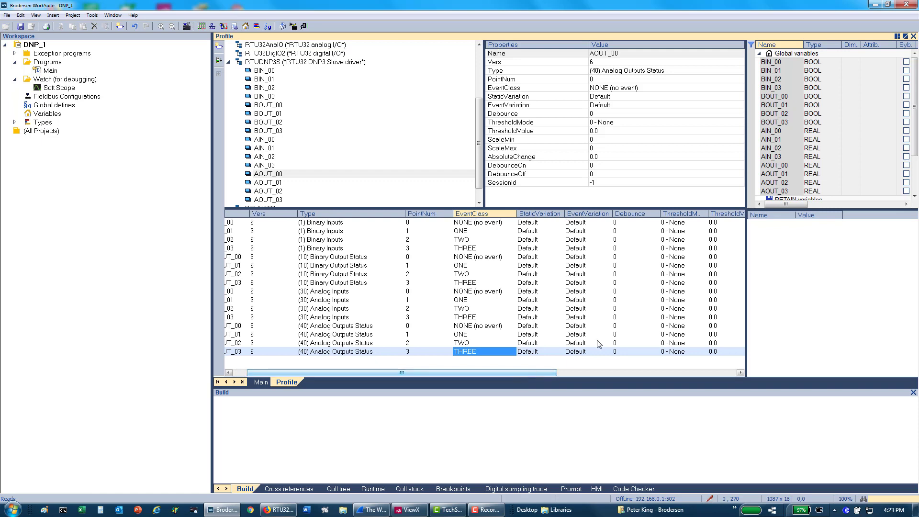
left_click(666, 293)
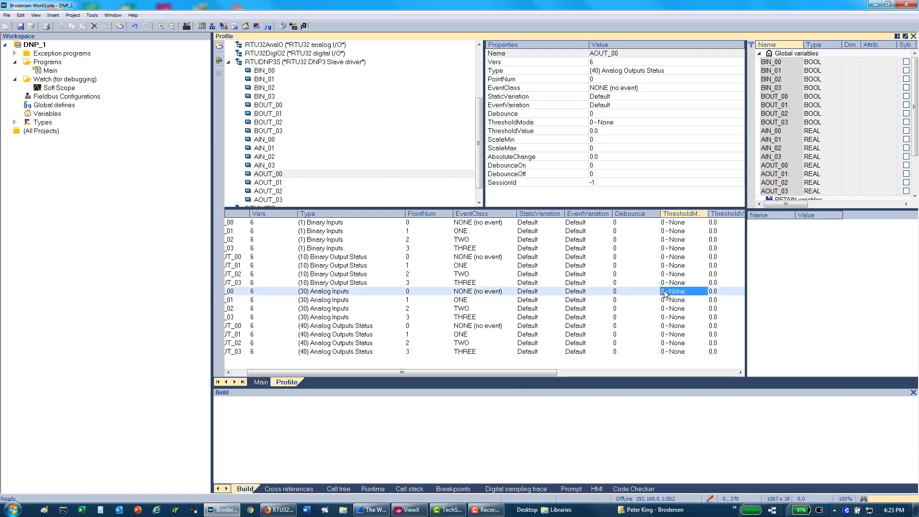
left_click(669, 353, "shift")
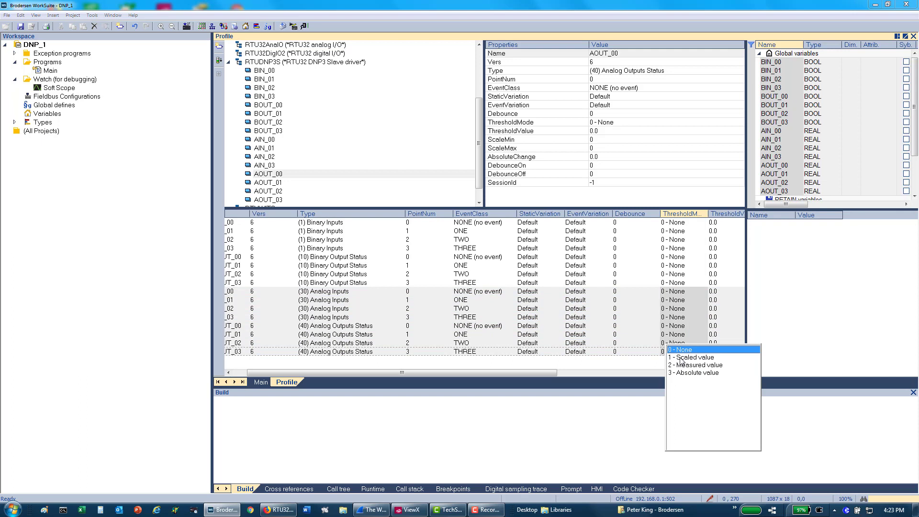
left_click(682, 373)
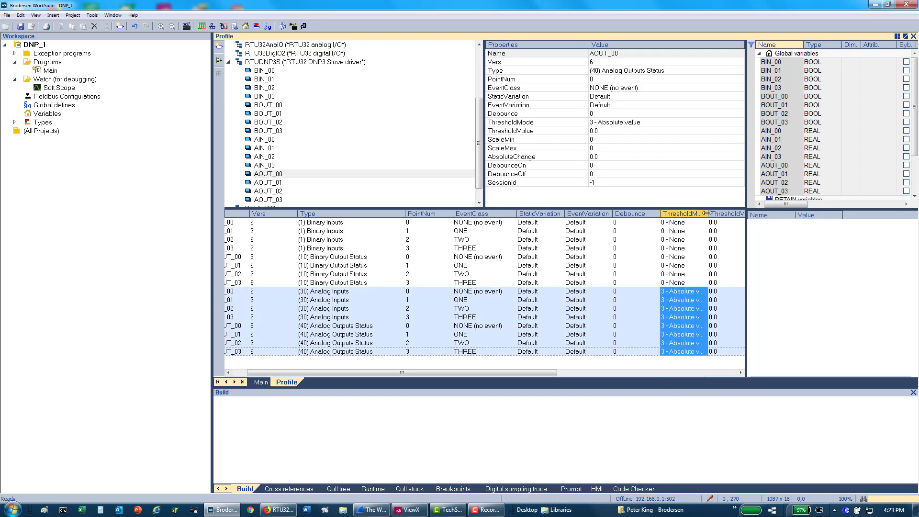
left_click_drag(708, 214, 725, 214)
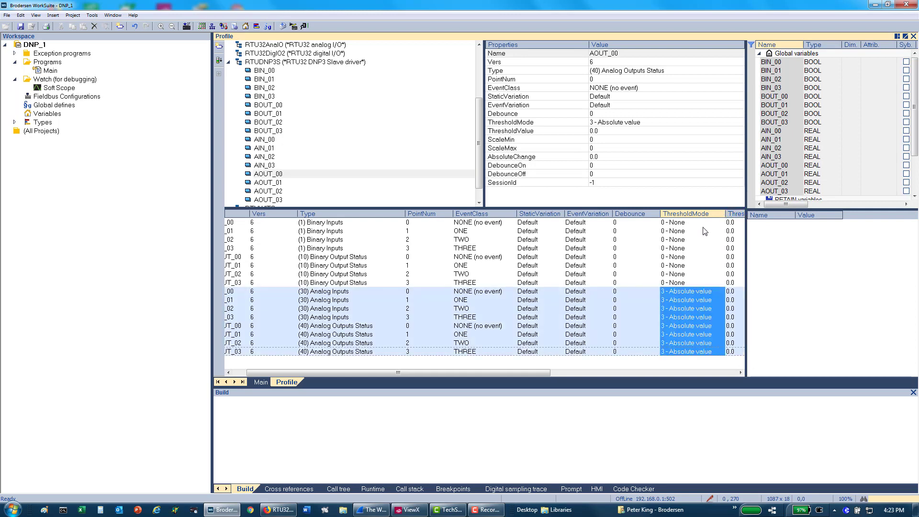
- Review the ThresholdMode options offered for AIN_00 and leave the list without changing the mode
left_click_drag(515, 373, 583, 373)
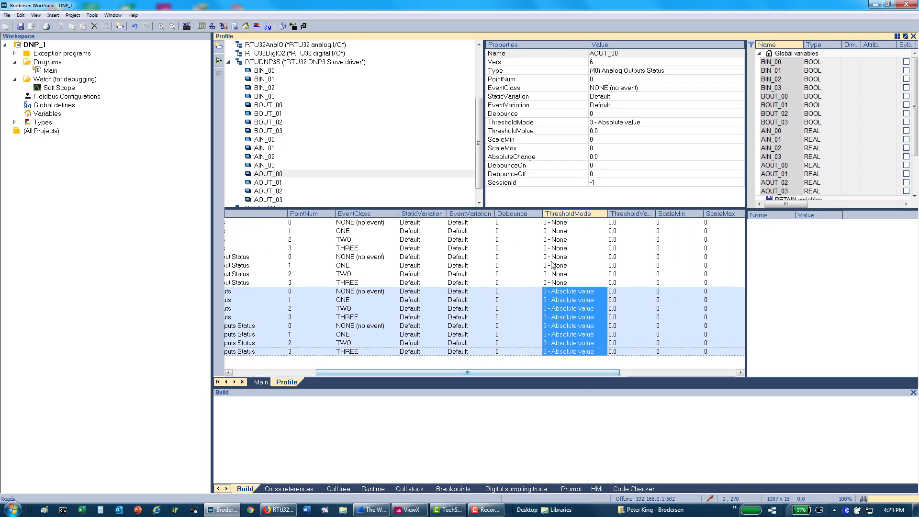
left_click(575, 292)
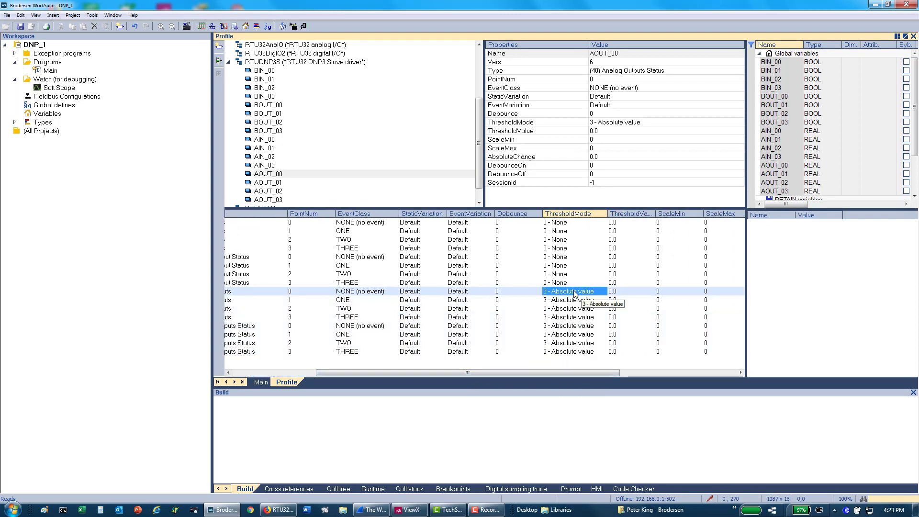
left_click(575, 293)
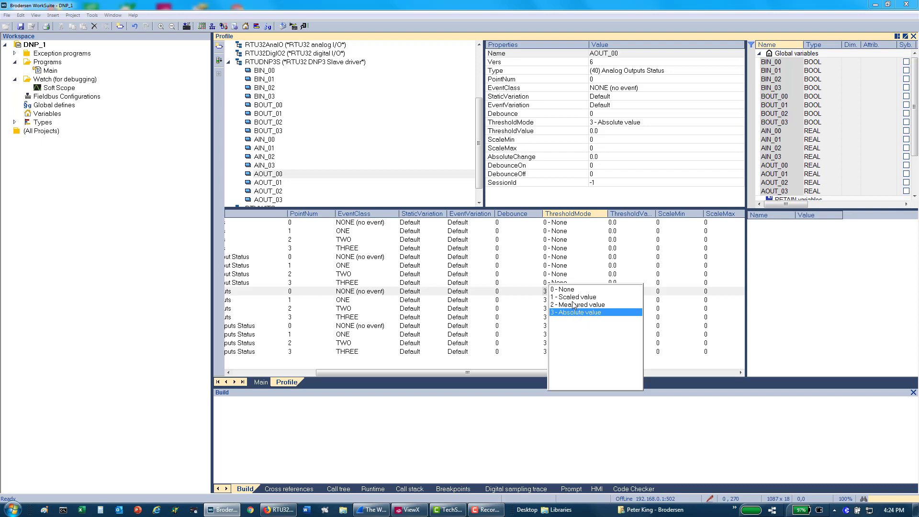
left_click(659, 294)
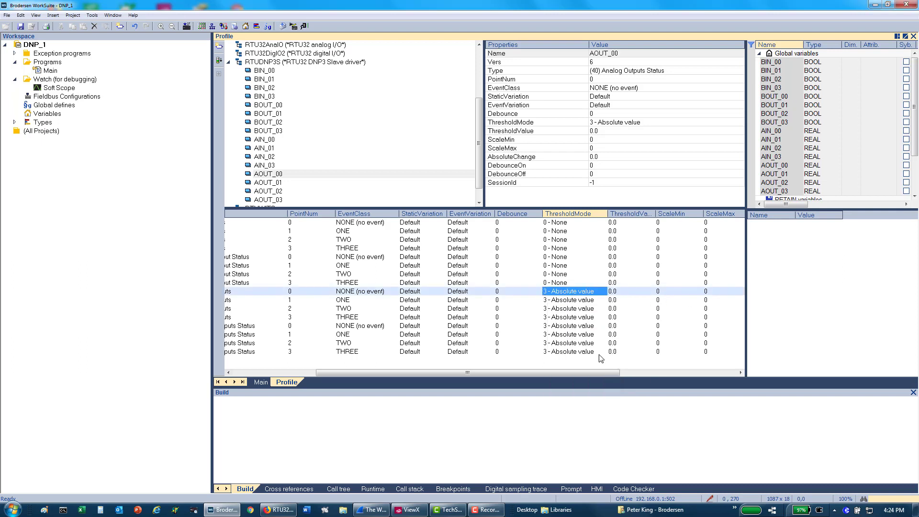
- Set the AbsoluteChange of all AIN and AOUT variables to 10
left_click_drag(593, 372, 670, 373)
left_click(637, 291)
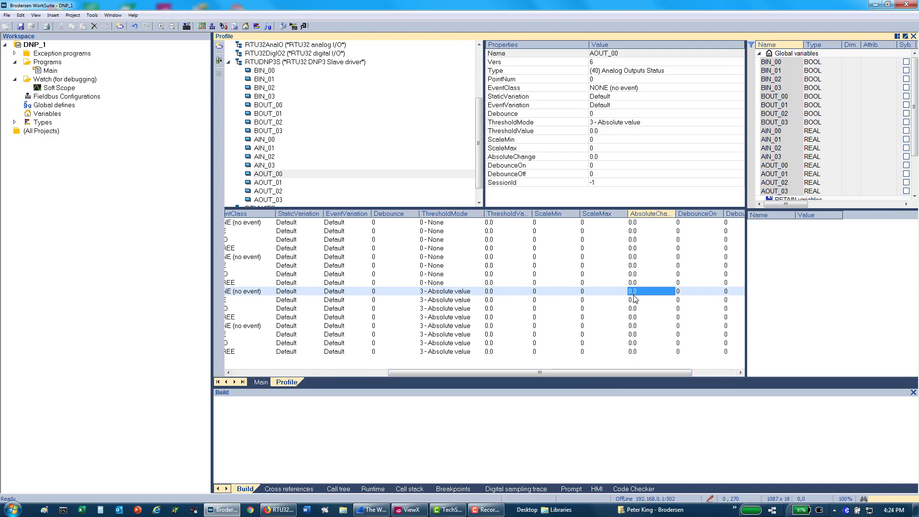
left_click(637, 352, "shift")
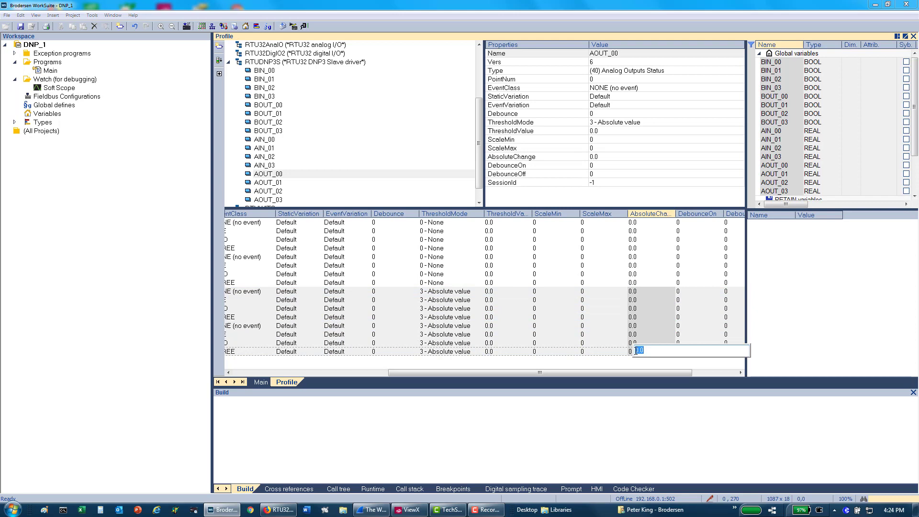
type("10")
key("Return")
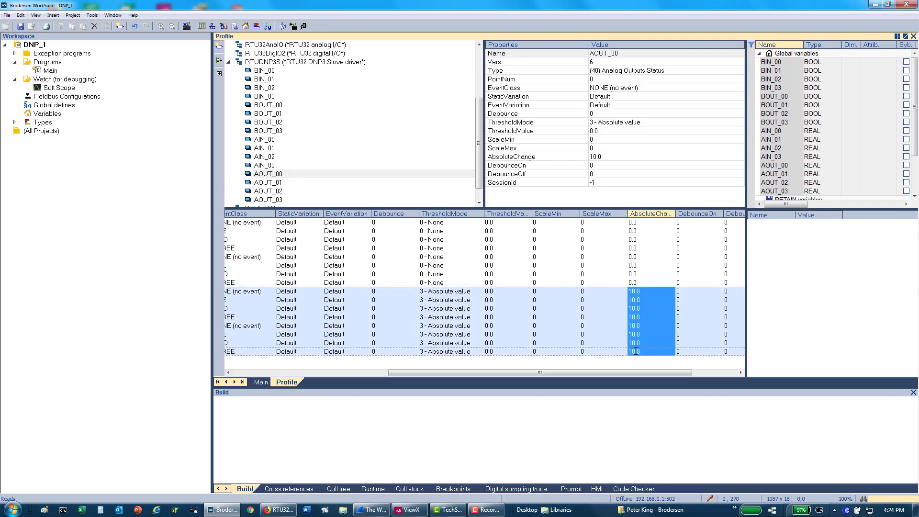
left_click_drag(590, 372, 404, 401)
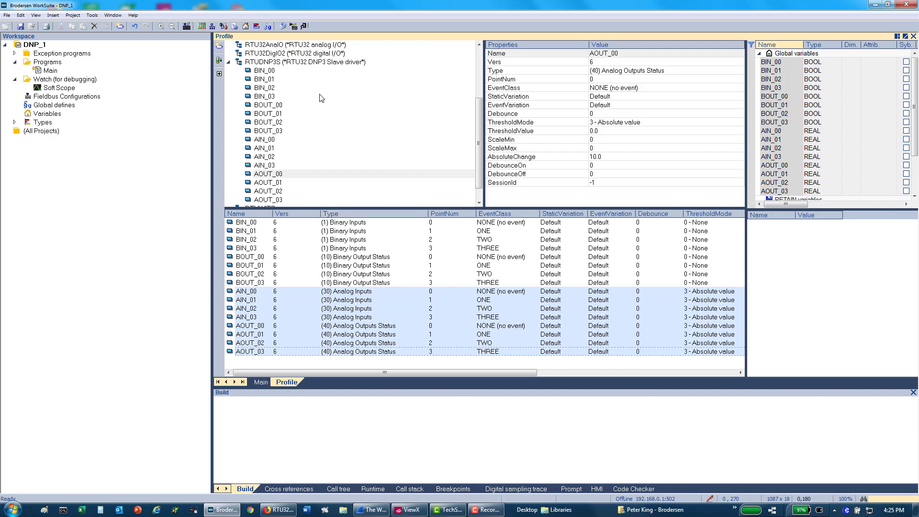
- Add an Ethernet TCP-IP channel to the DNP3 slave driver with slave port 20000, master IP 127.0.0.1 and a listening end point
left_click(212, 26)
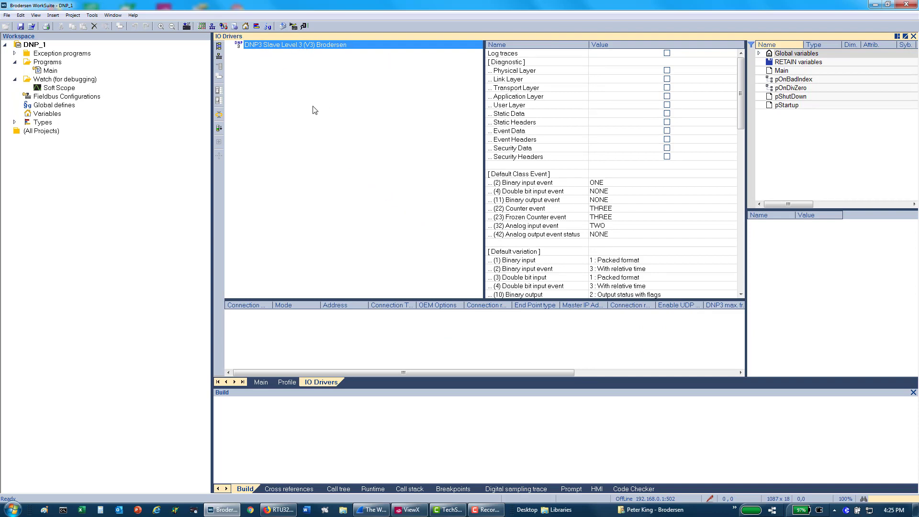
right_click(300, 47)
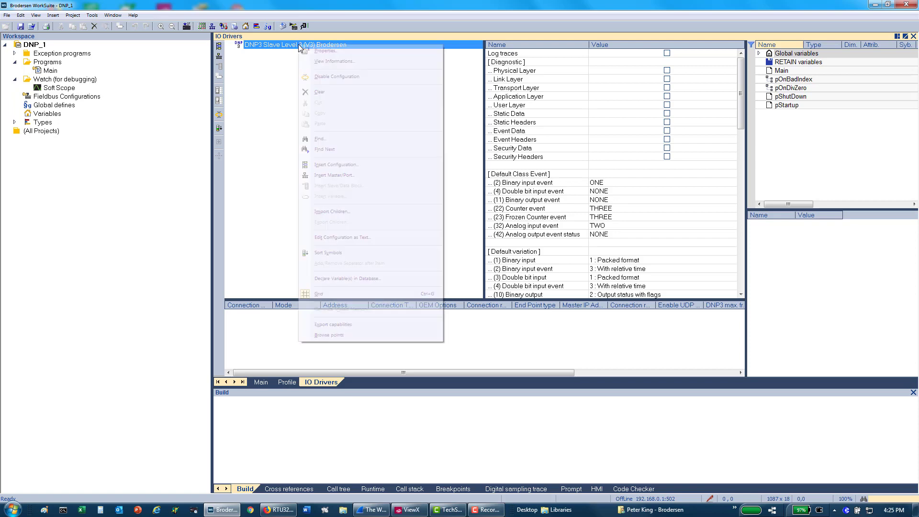
left_click(334, 177)
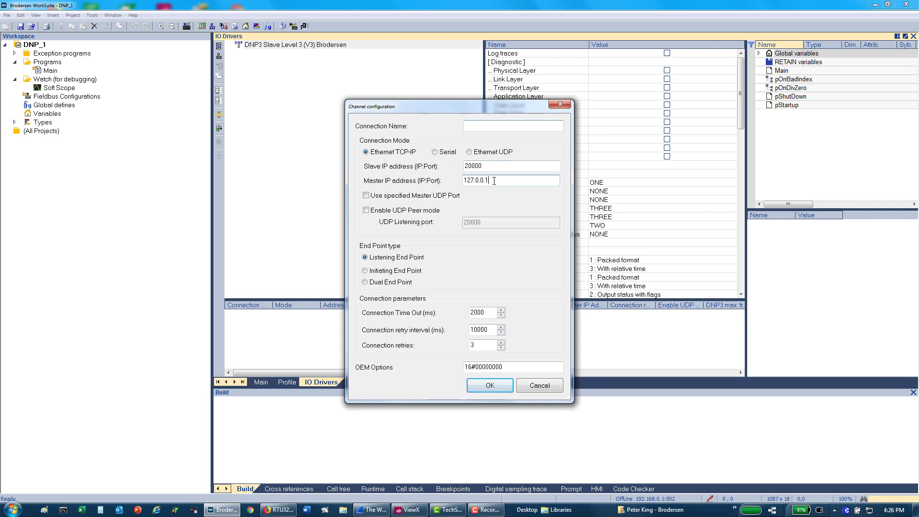
double_click(476, 181)
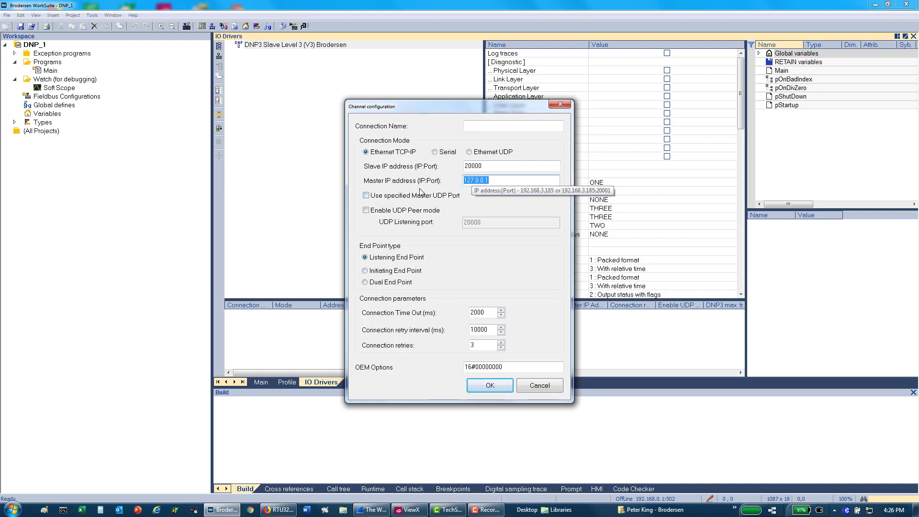
left_click(486, 166)
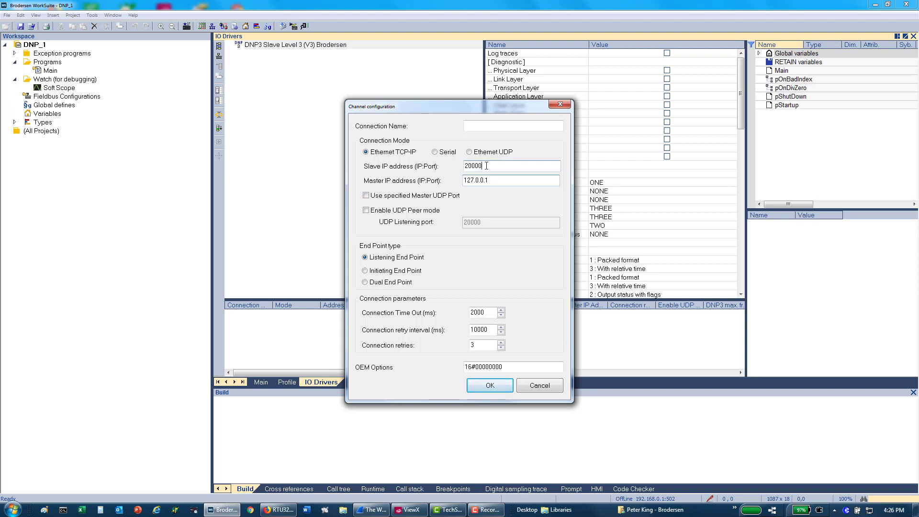
left_click_drag(486, 166, 455, 165)
left_click(484, 387)
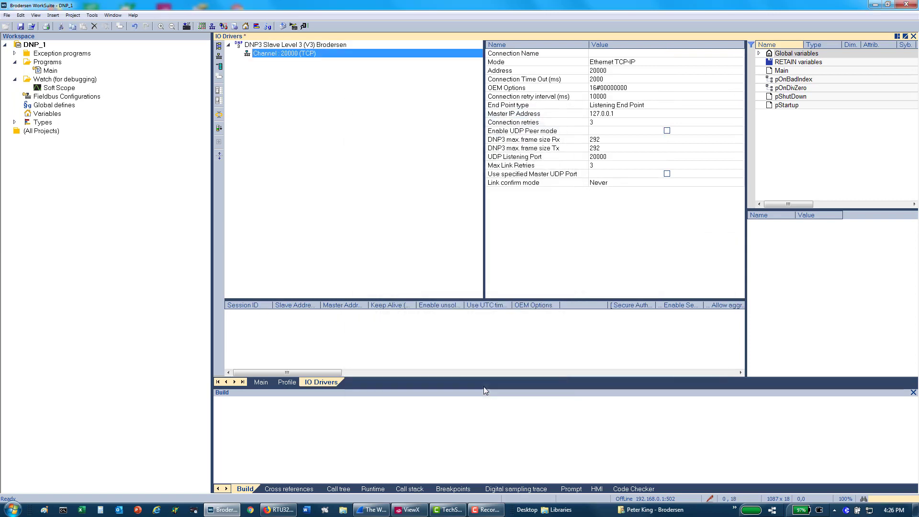
- Add a session to the TCP channel with session ID 0, slave address 100 and master address 101
right_click(289, 54)
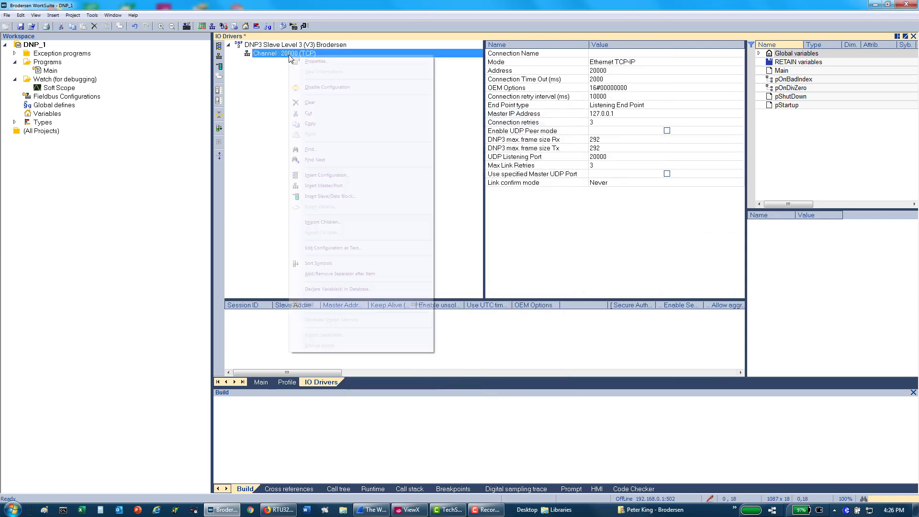
left_click(320, 197)
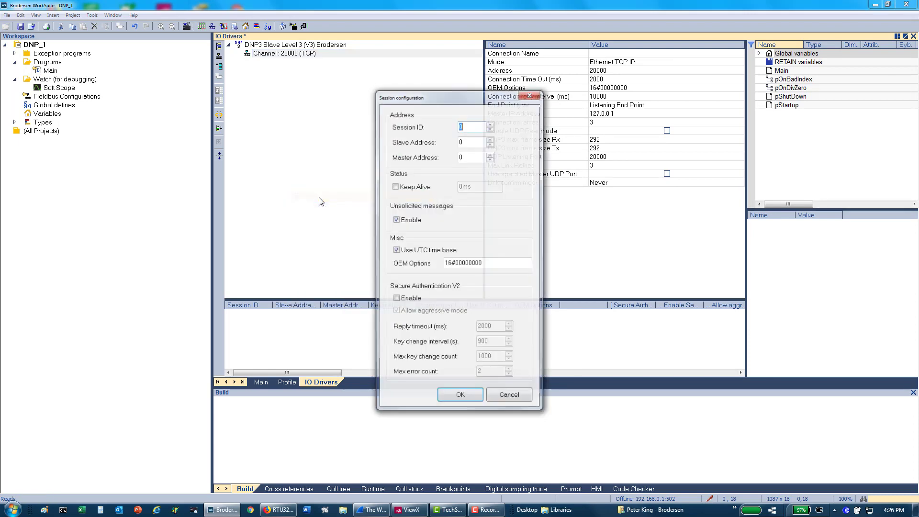
left_click(471, 141)
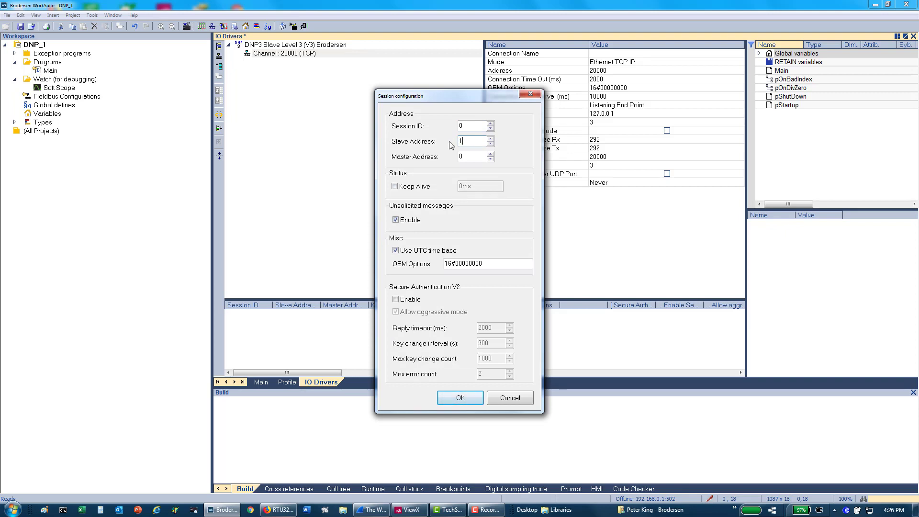
double_click(459, 157)
left_click(462, 397)
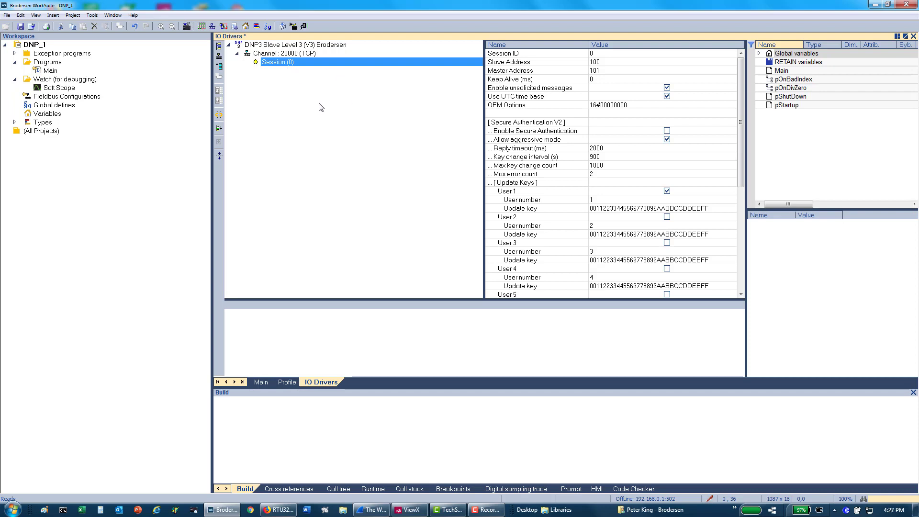
- Examine the DNP3 slave driver's default class event and default variation settings, then return to the variable profile
left_click(330, 46)
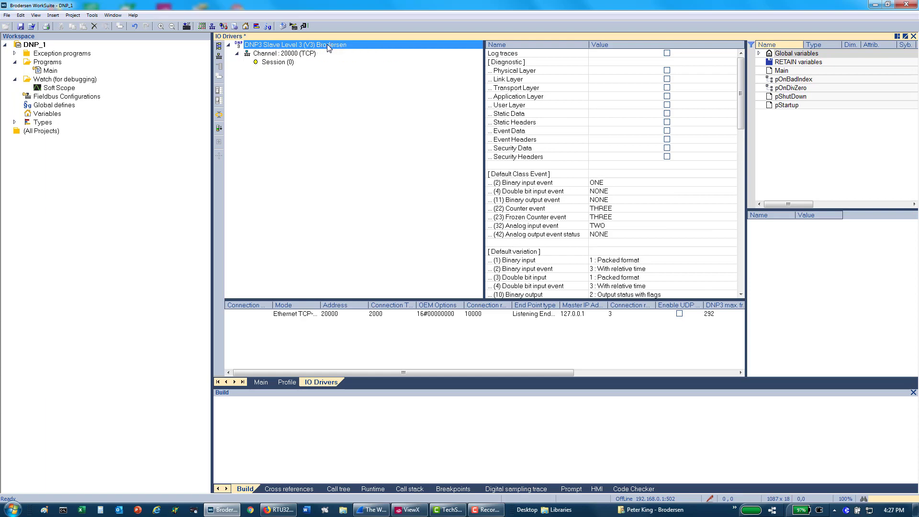
left_click_drag(742, 74, 738, 99)
left_click_drag(589, 44, 614, 45)
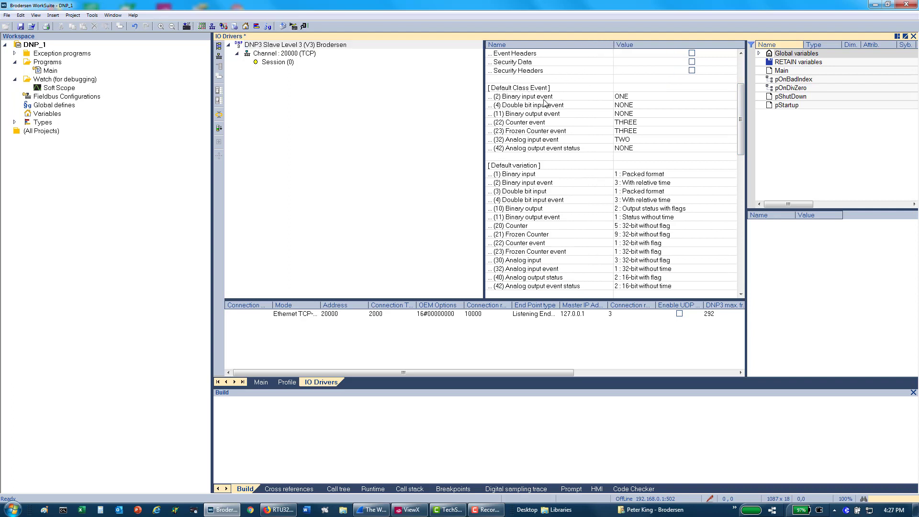
left_click(235, 28)
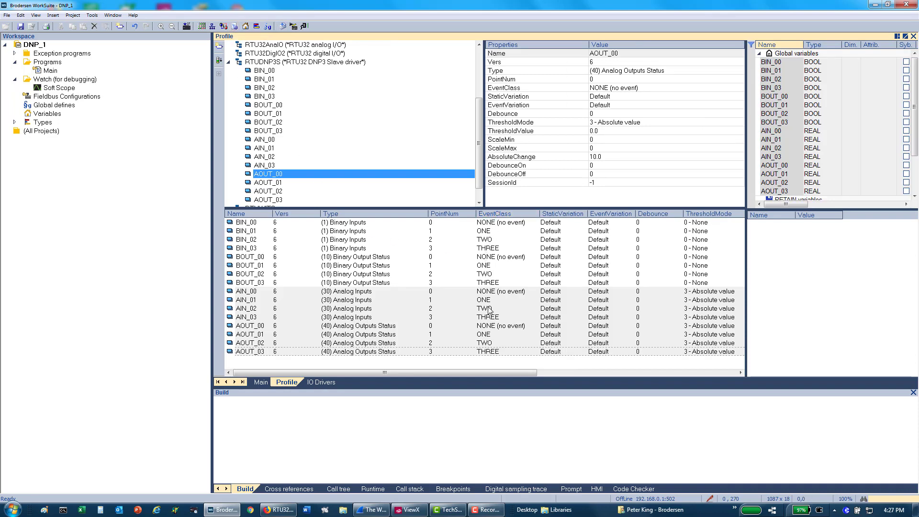
- Set the DNP3 slave driver's default variations: binary input With flags, binary input event With absolute time, binary output event Status with time
left_click(323, 385)
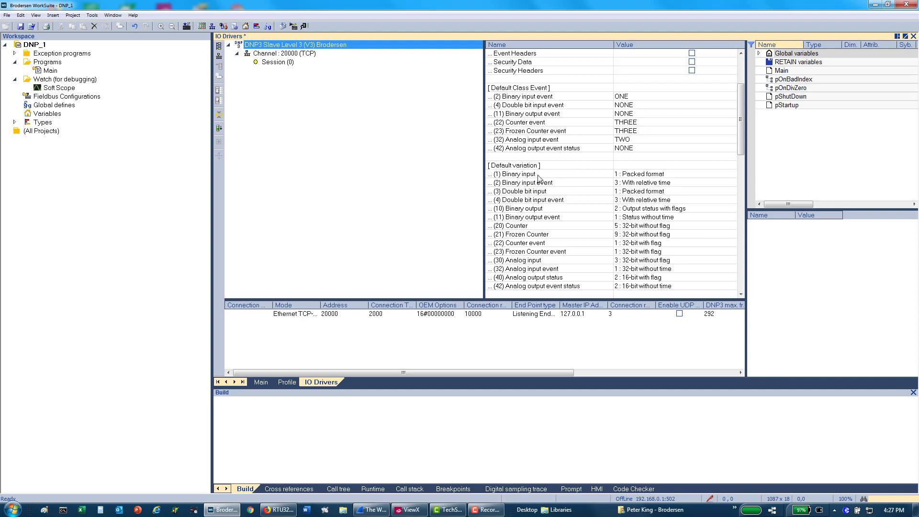
left_click(648, 175)
double_click(638, 174)
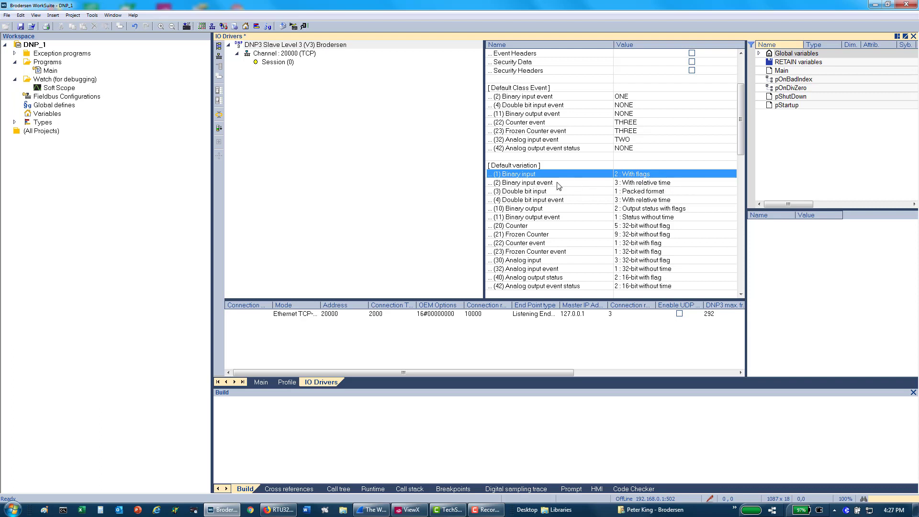
left_click(635, 186)
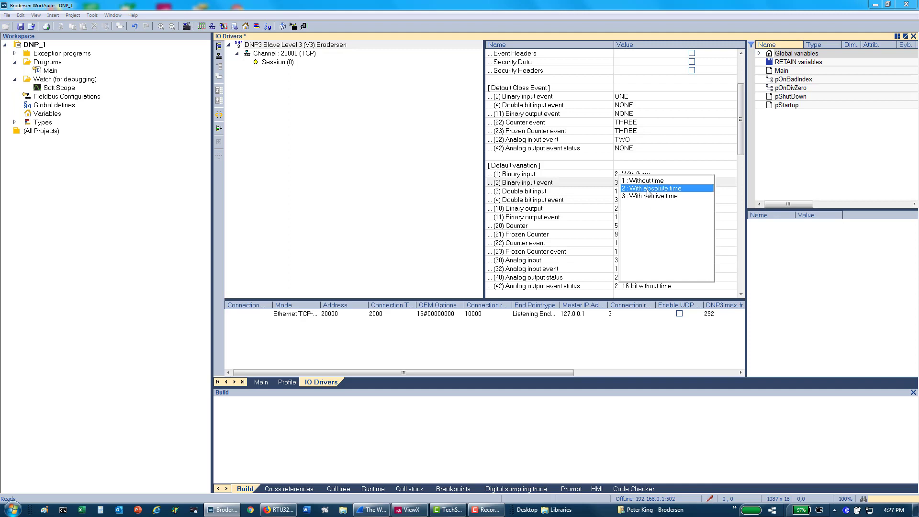
left_click(649, 188)
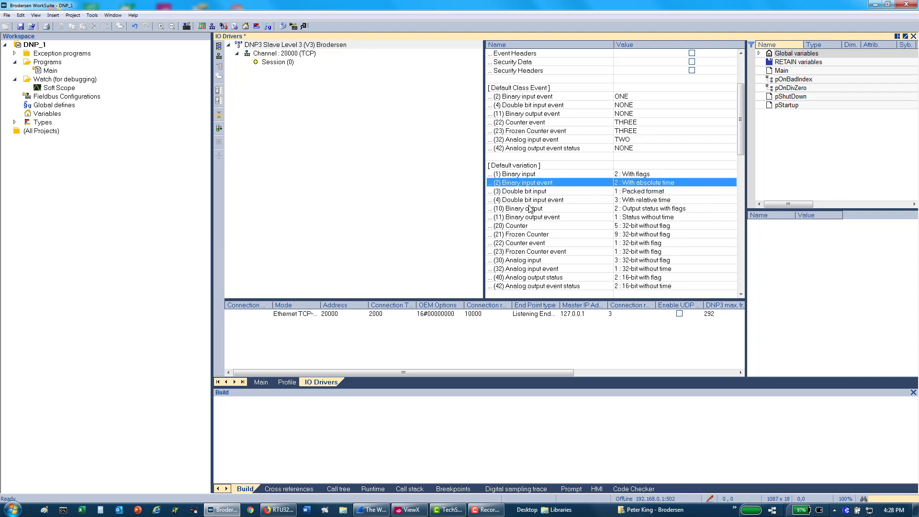
left_click(647, 218)
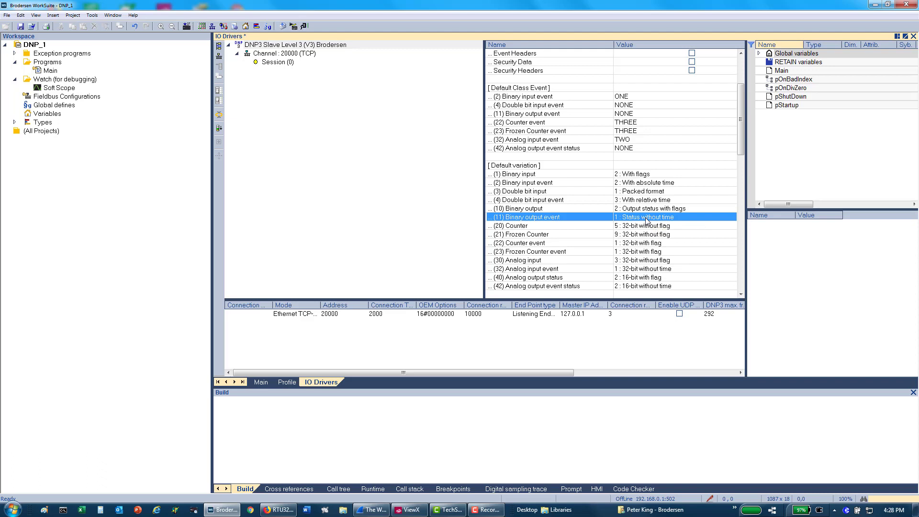
double_click(638, 221)
- Set the default variation of analog input to 5 : Single-prec flt-pt with flag and analog input event to 7 : Single-prec flt-pt with time
left_click(641, 263)
left_click(641, 263)
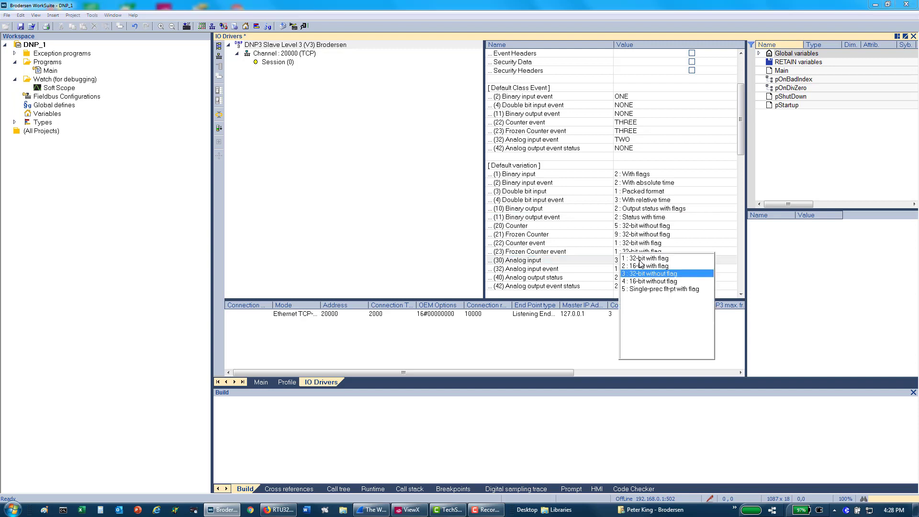
left_click(647, 289)
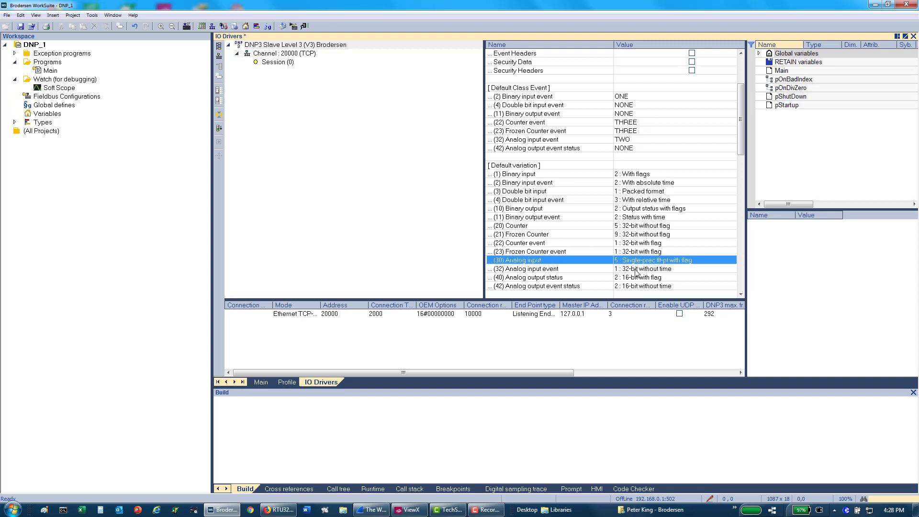
left_click(636, 272)
left_click(636, 272)
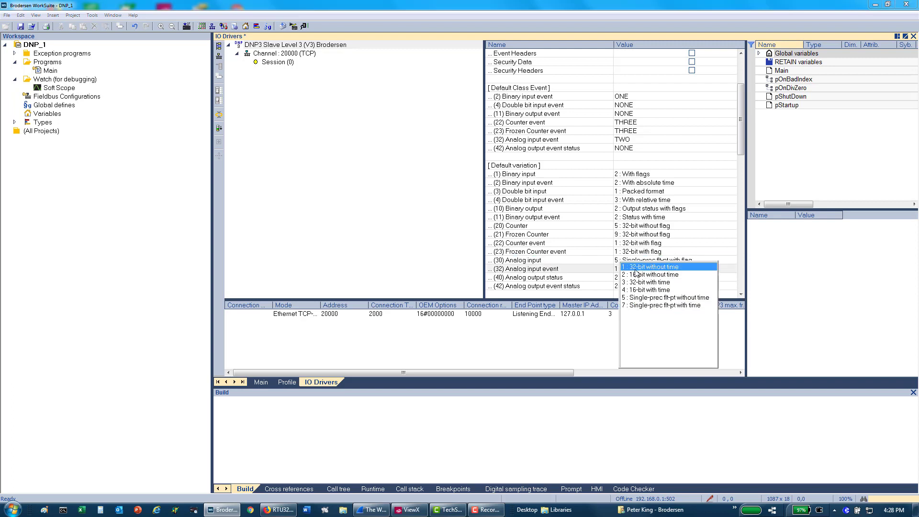
left_click(651, 306)
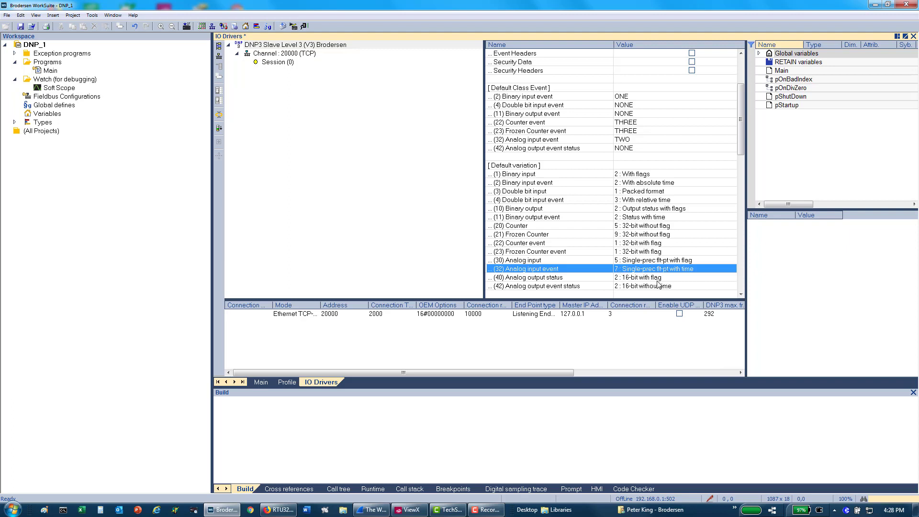
- Set the default variation of analog output status to 3 : Single-prec flt-pt with flag and analog output event status to 7 : Single-prec flt-pt with time
left_click(649, 280)
left_click(649, 280)
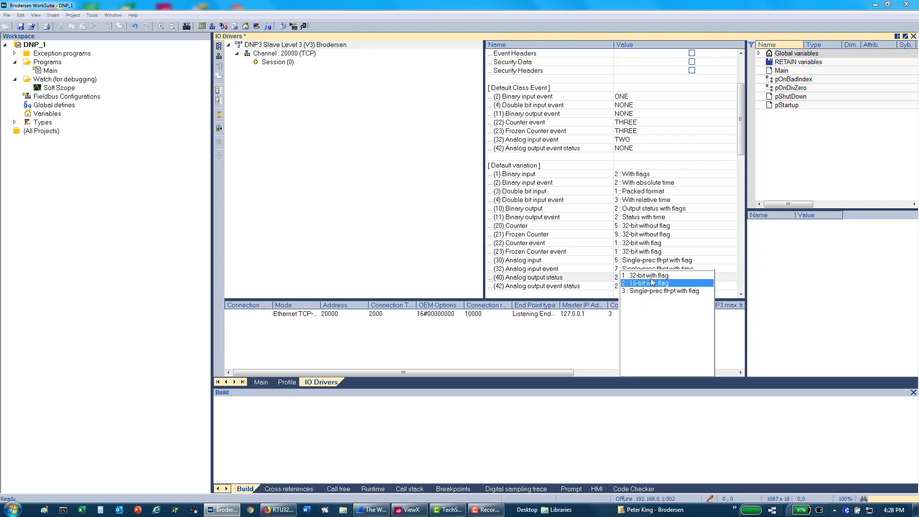
left_click(655, 292)
left_click(655, 286)
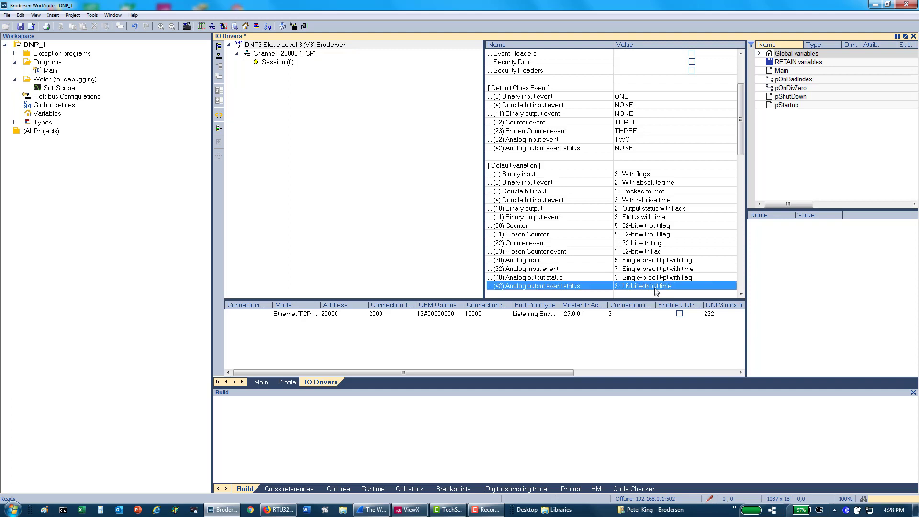
left_click(655, 286)
left_click(662, 322)
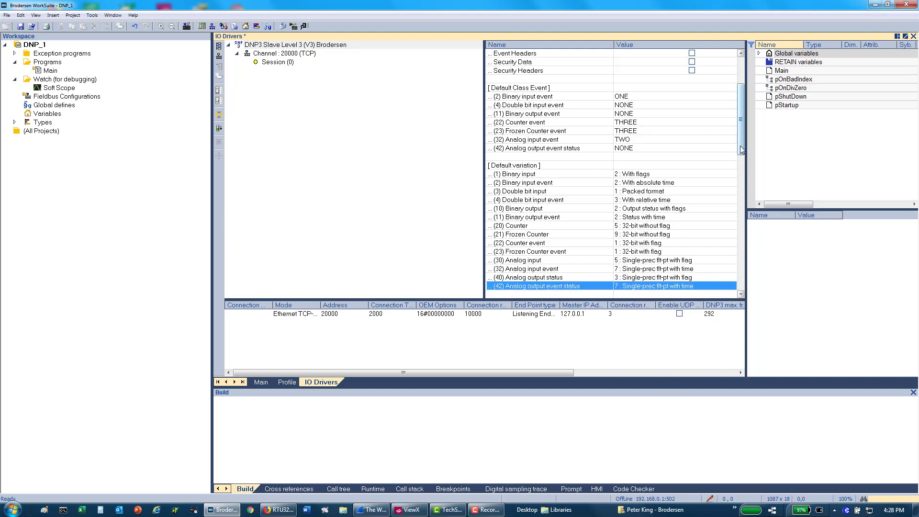
- Set the event mode of the analog input event to ALL in the DNP3 slave driver settings
left_click_drag(740, 146, 746, 185)
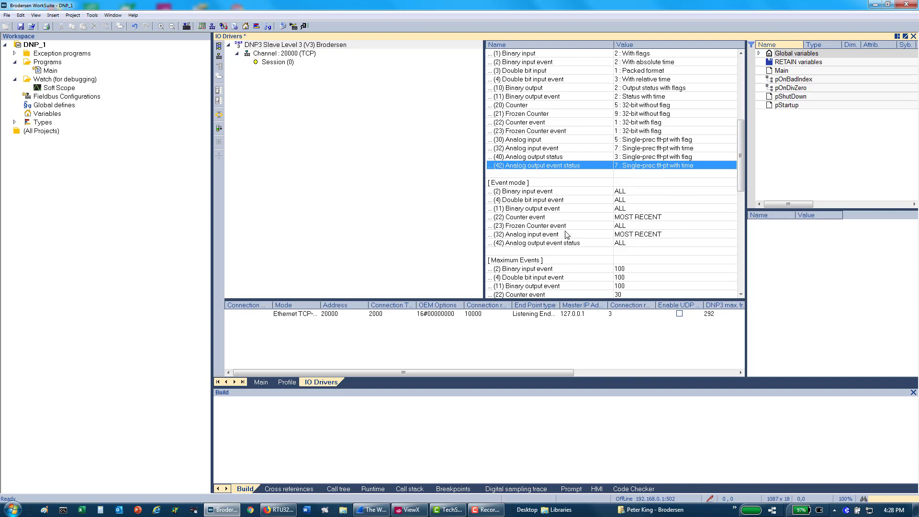
left_click(627, 235)
double_click(627, 234)
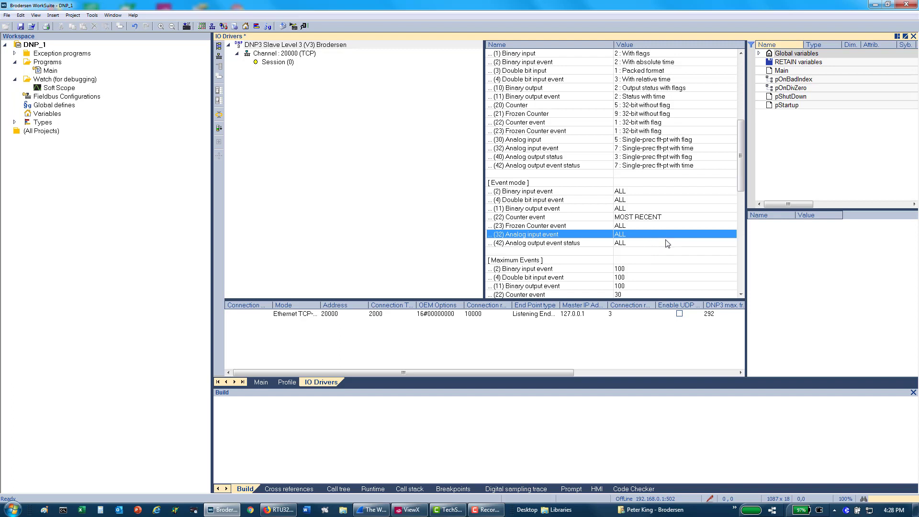
- Set the maximum number of events to 1000 for both binary input events and analog input events
scroll(668, 244, "down", 3)
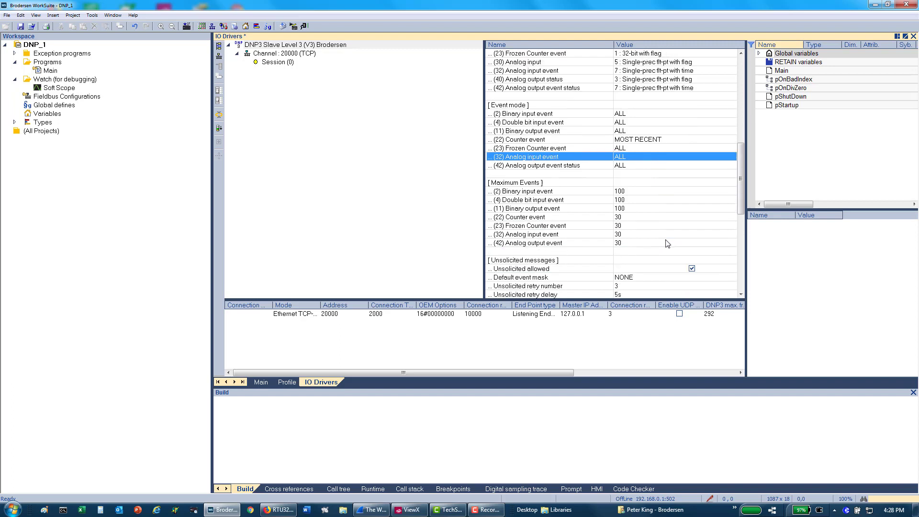
double_click(628, 192)
type("100")
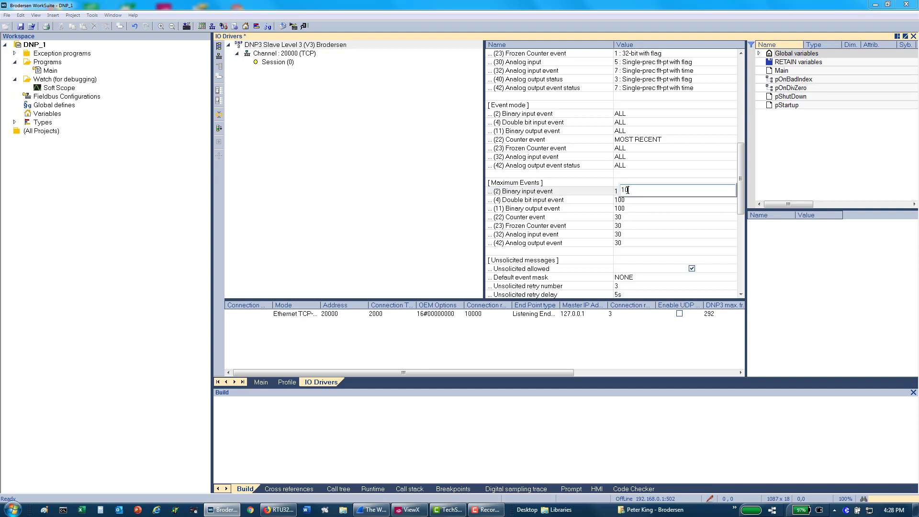
key("Return")
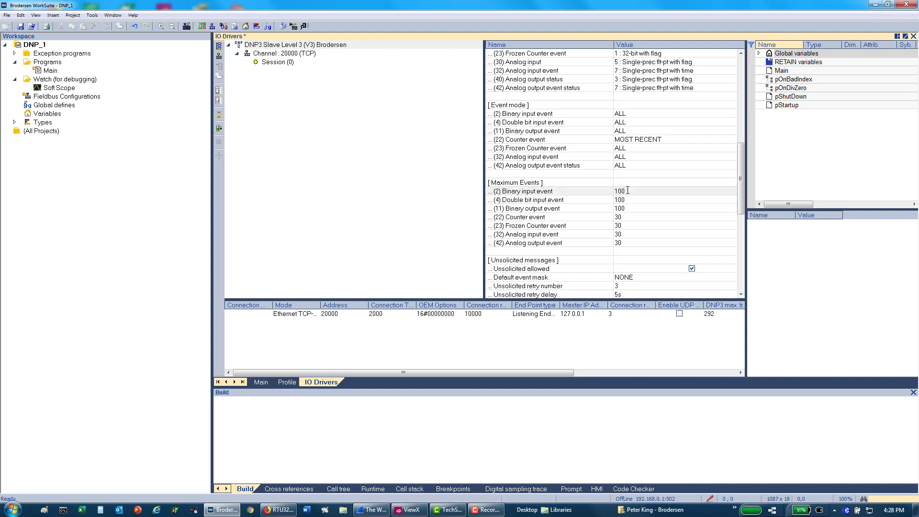
type("0")
key("Return")
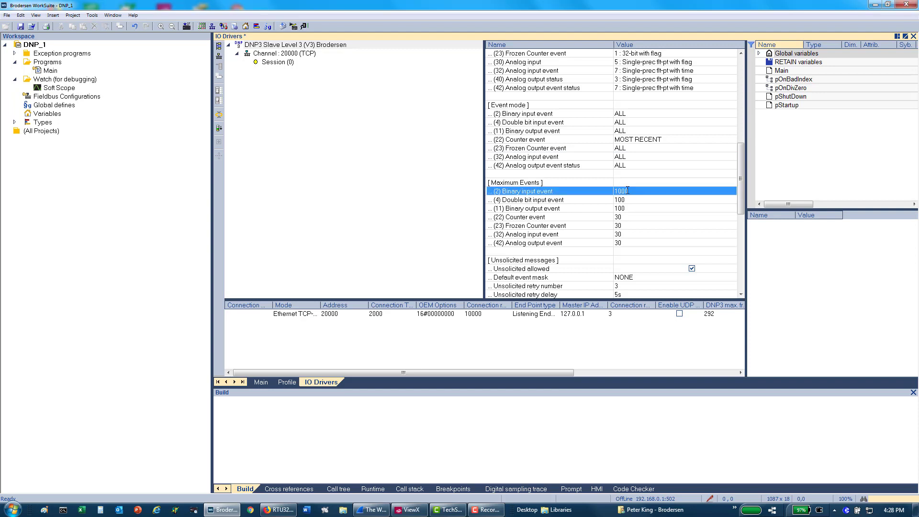
left_click(627, 235)
left_click(626, 235)
type("1000")
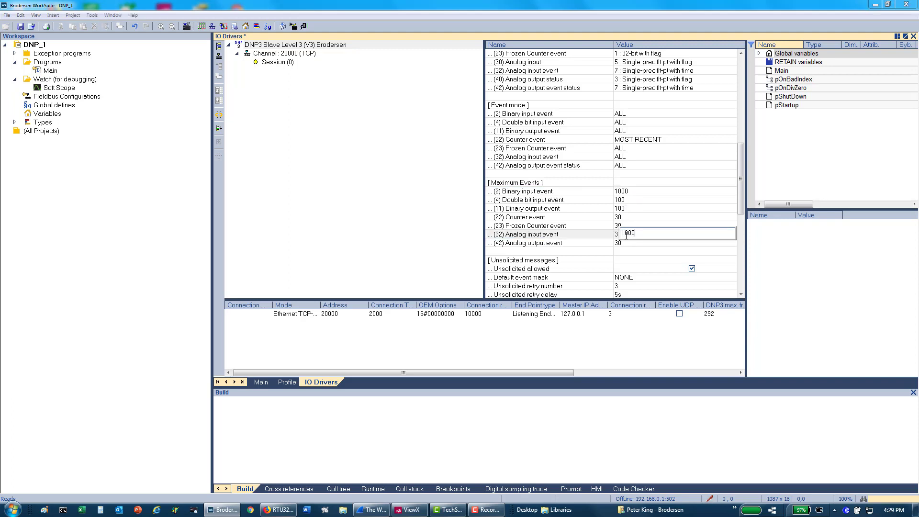
key("Return")
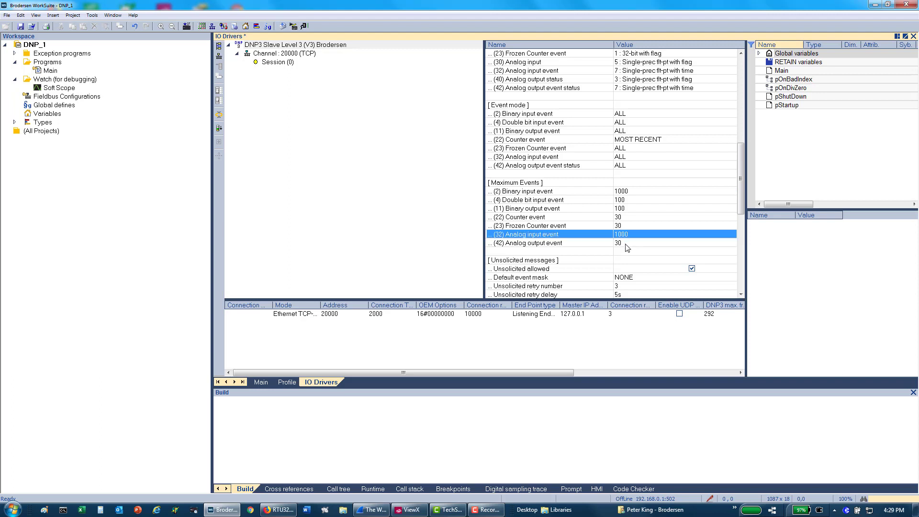
- Set the unsolicited events number to 1 for Class 1 and 10 for Class 3
scroll(628, 247, "down", 2)
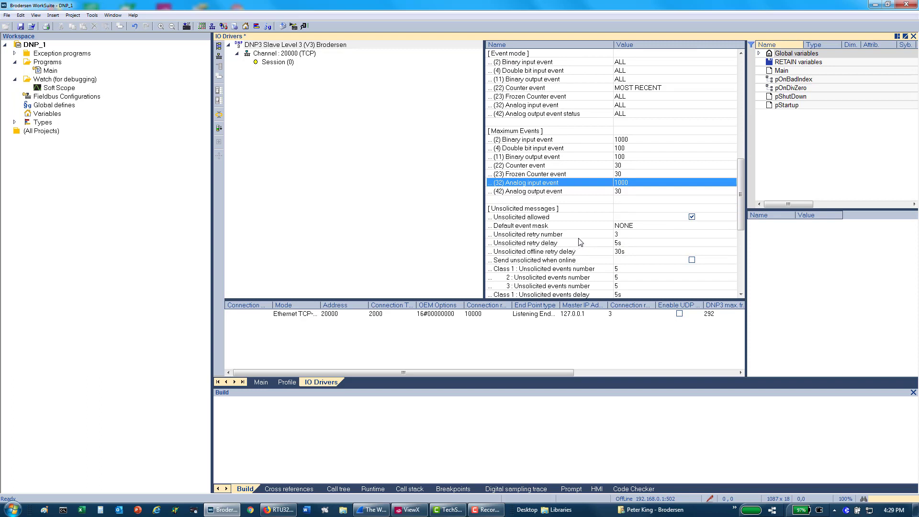
scroll(577, 242, "down", 1)
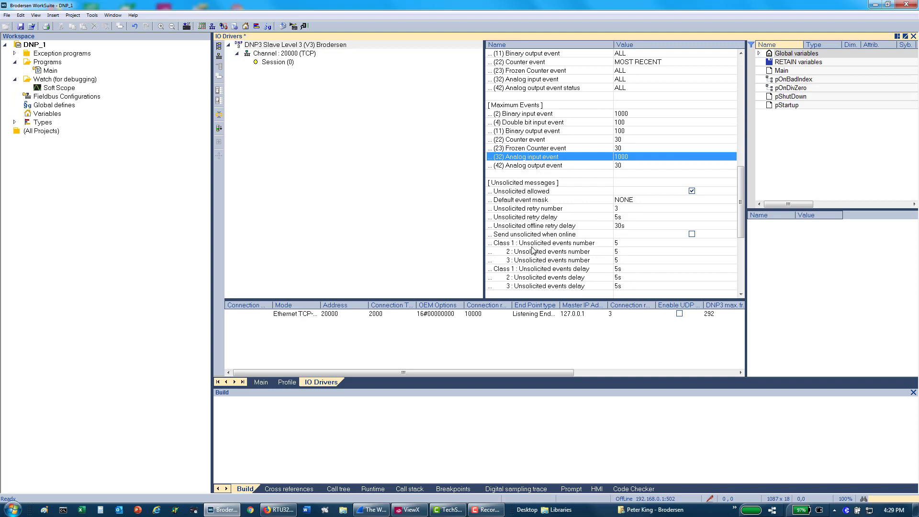
left_click(621, 246)
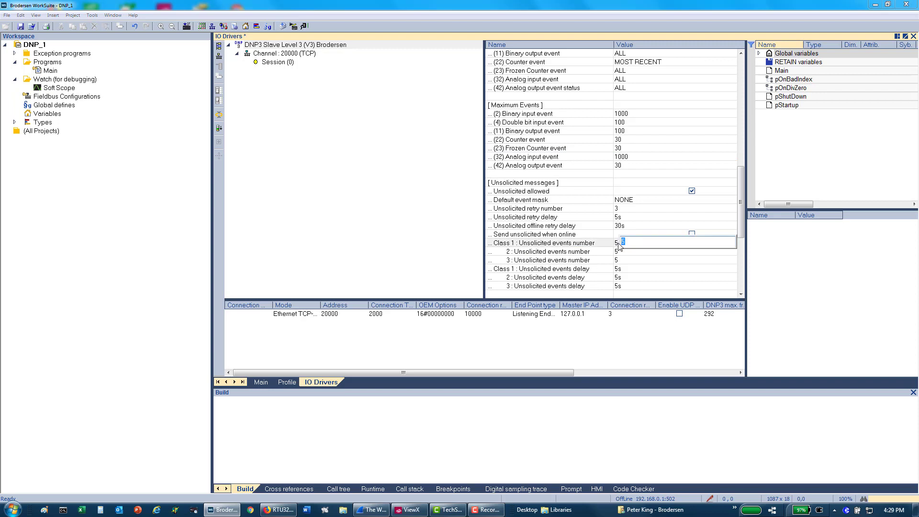
type("1")
key("Return")
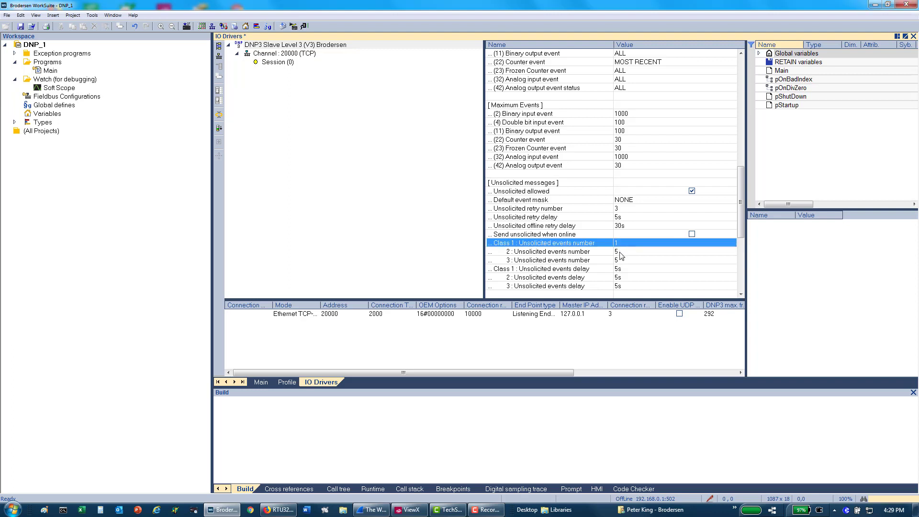
left_click(625, 260)
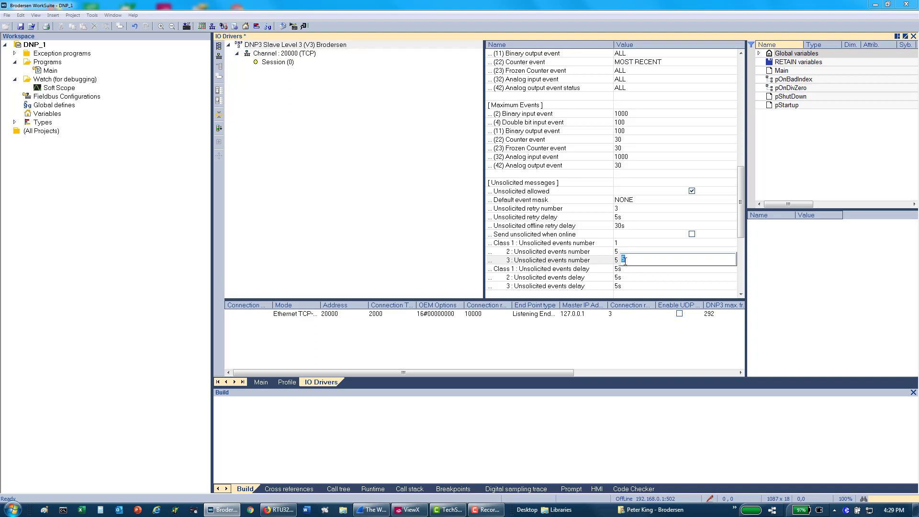
type("10")
key("Return")
- Set the unsolicited events delay to 0s for Class 1, 15s for Class 2 and 50s for Class 3
left_click(618, 269)
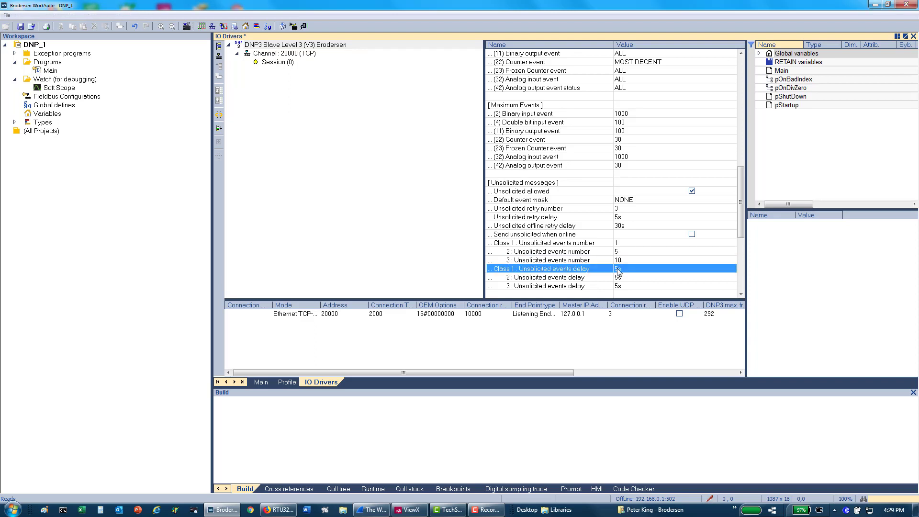
left_click(618, 271)
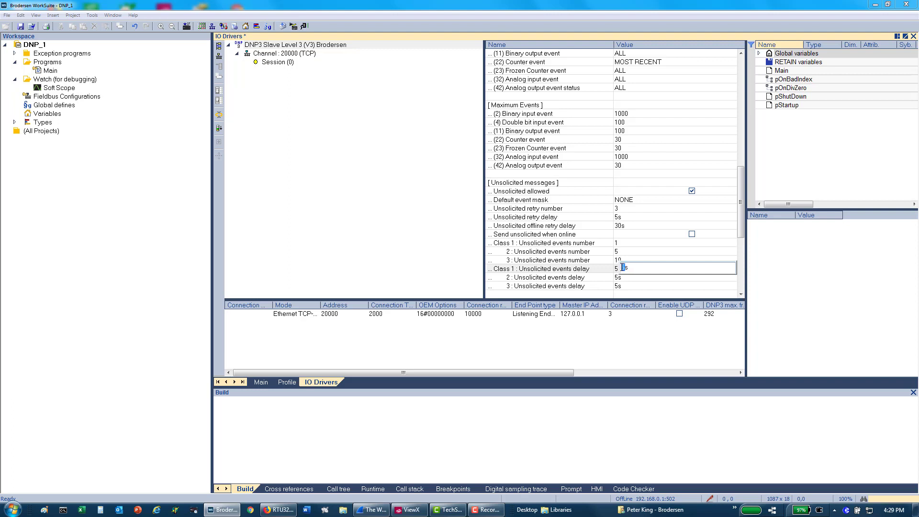
type("0")
key("Return")
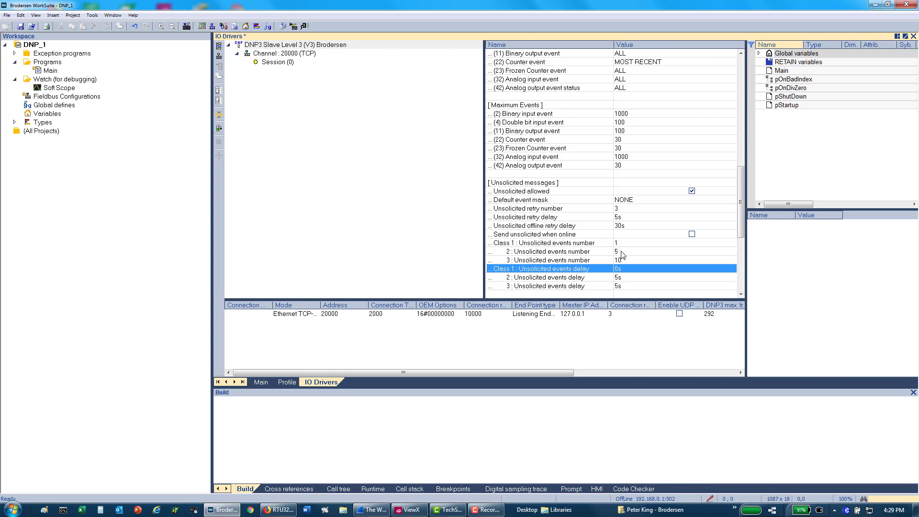
left_click(622, 280)
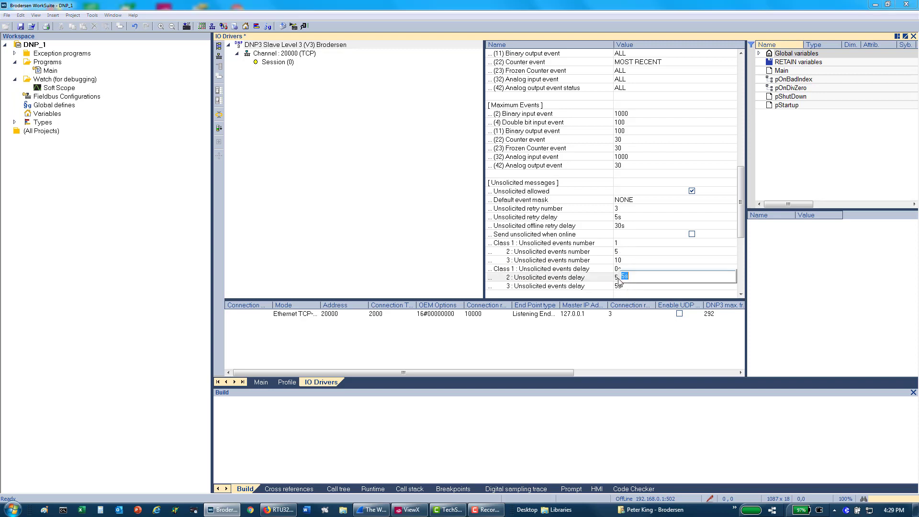
left_click(622, 278)
type("1")
key("Return")
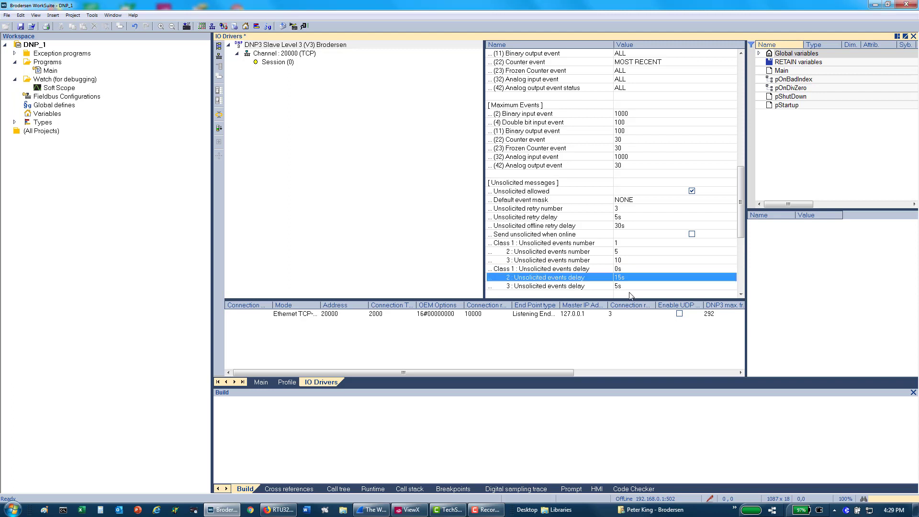
left_click(619, 286)
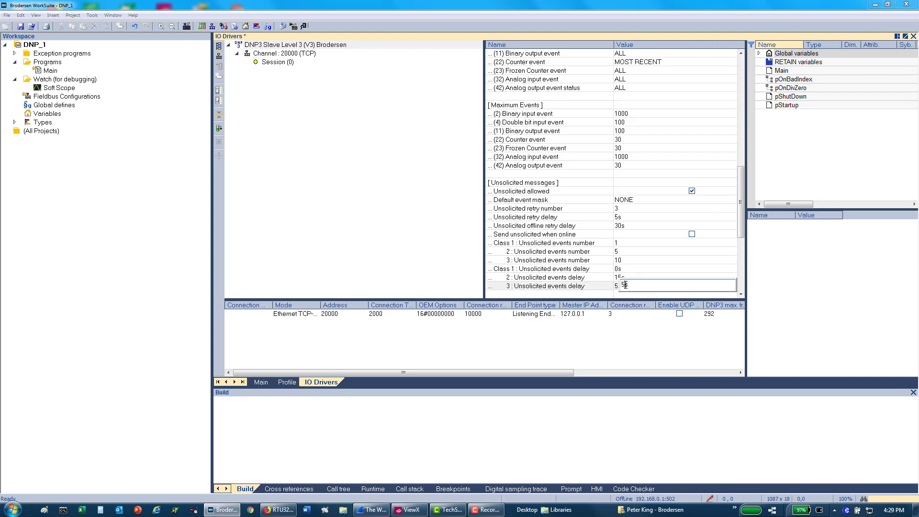
type("0")
key("Return")
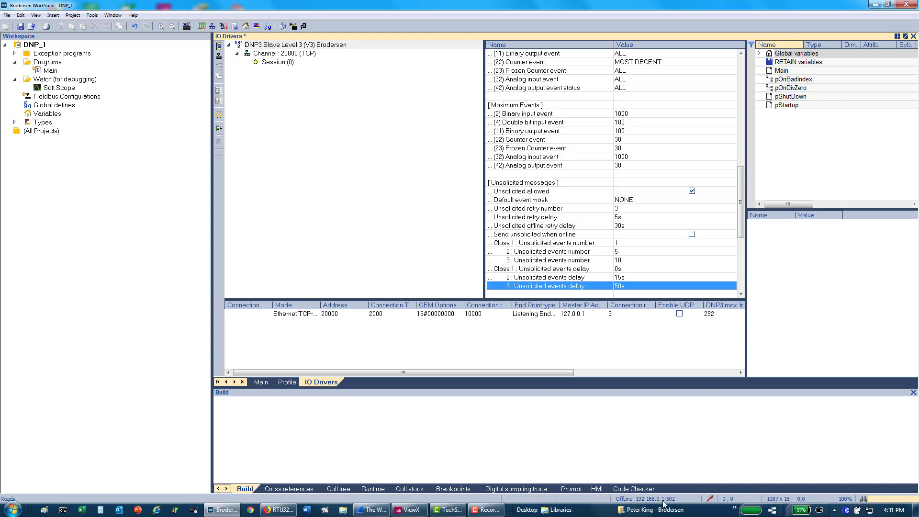
- Build the DNP_1 project, then go online with the RTU and stop its running application
left_click(282, 26)
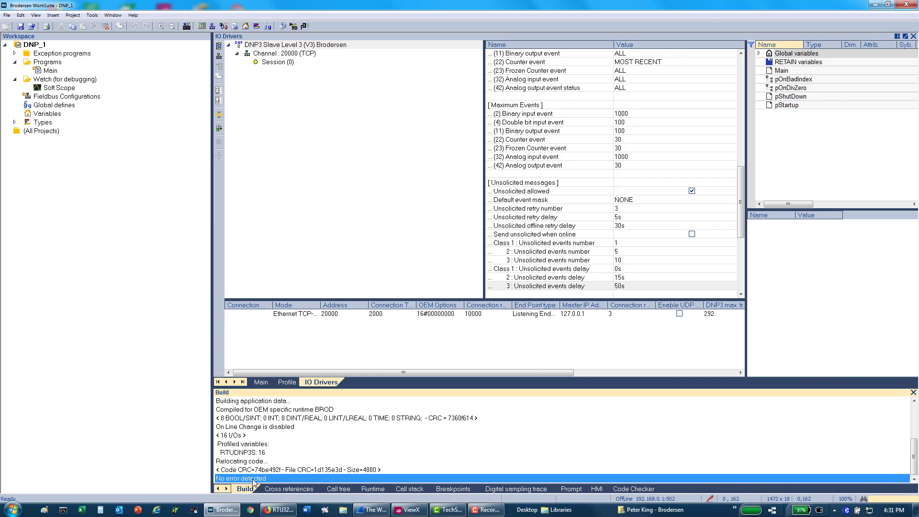
left_click(304, 26)
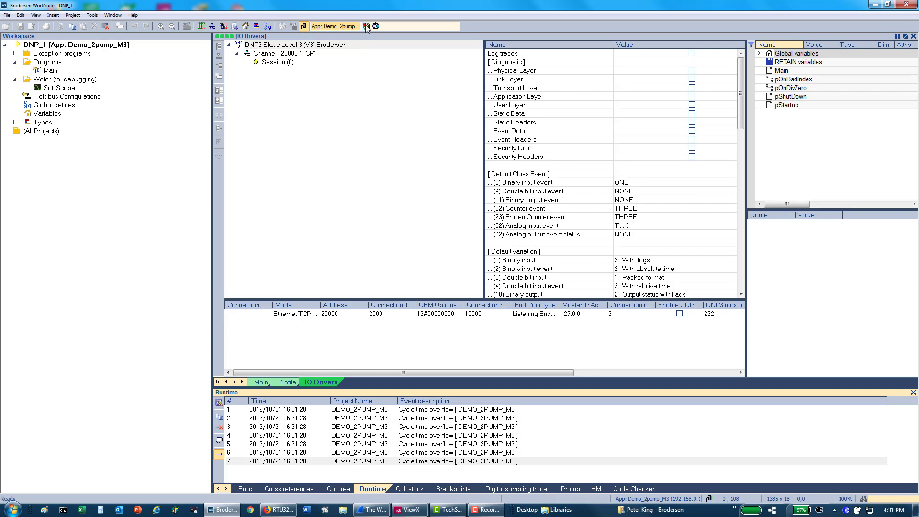
left_click(366, 26)
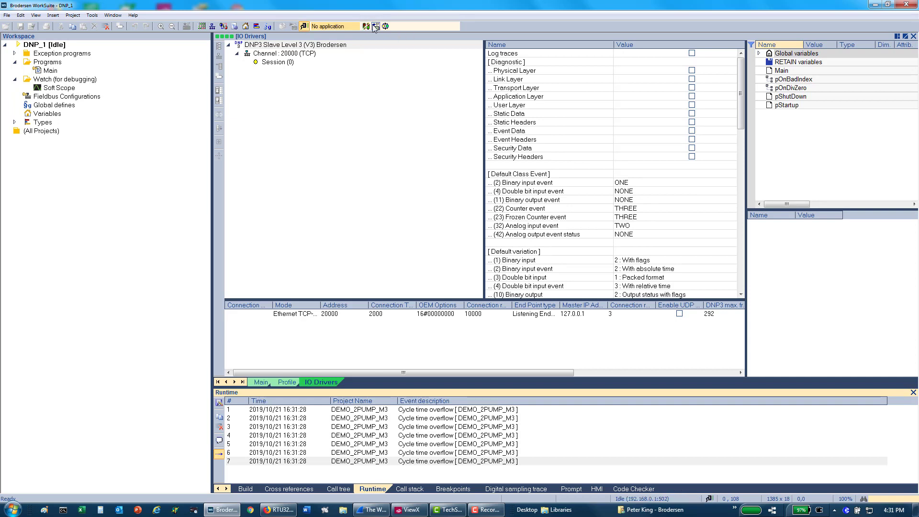
- Download the DNP_1 application to the RTU and open the Main program
left_click(375, 25)
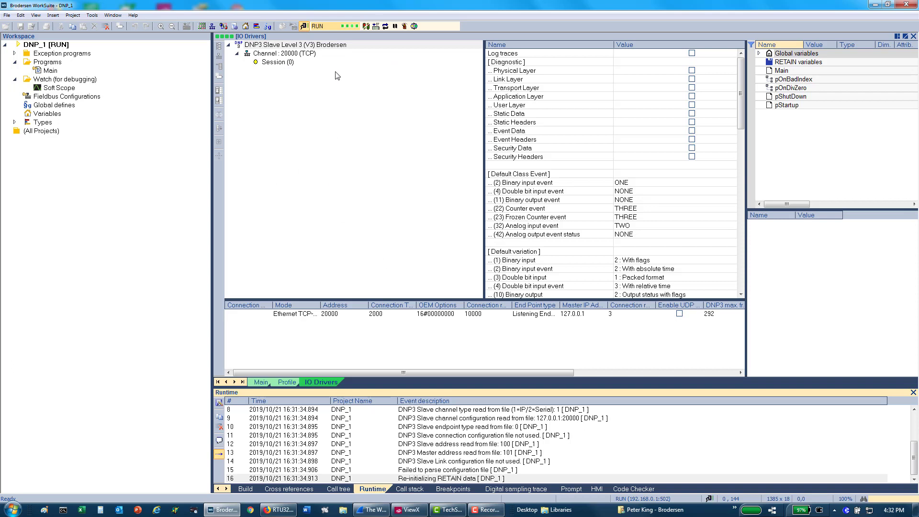
double_click(50, 71)
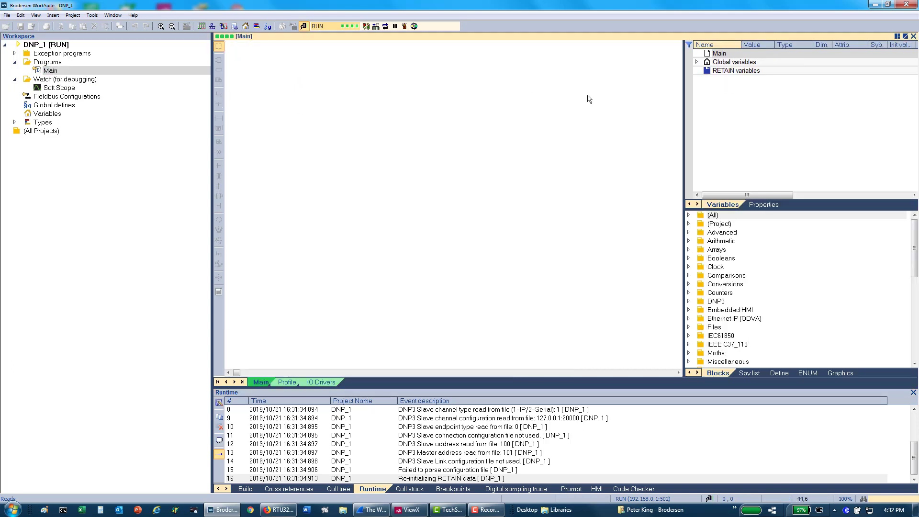
left_click(689, 302)
scroll(780, 300, "down", 4)
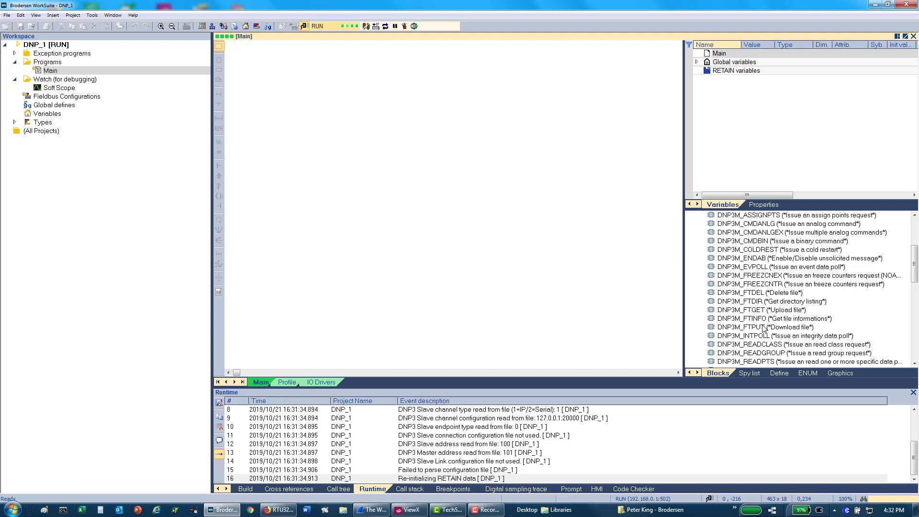
scroll(766, 328, "down", 1)
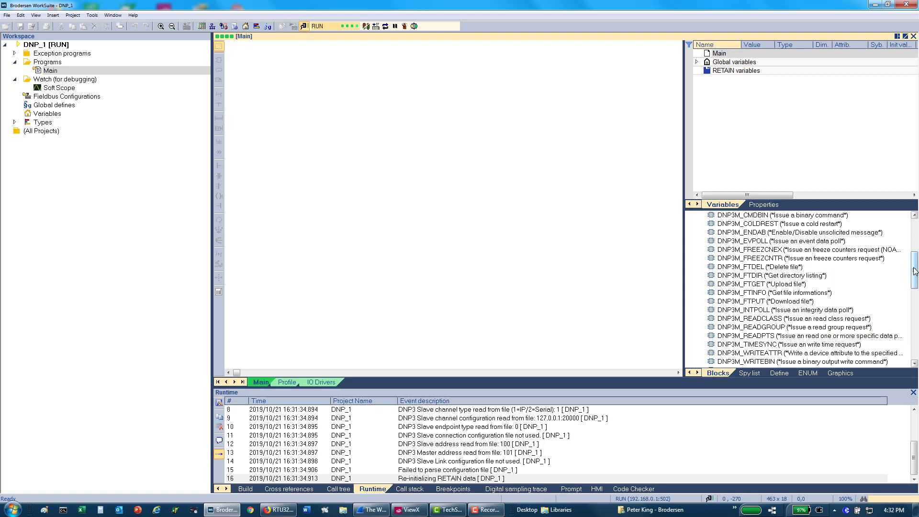
left_click_drag(913, 269, 908, 246)
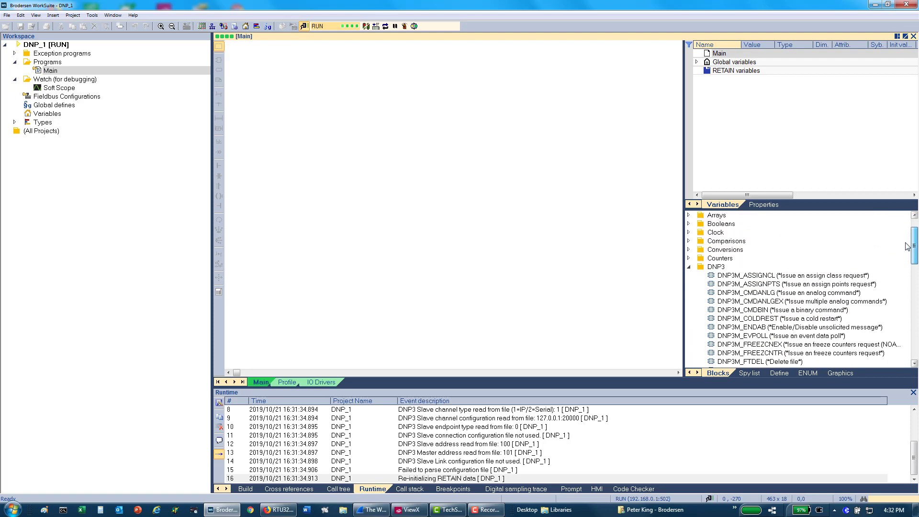
left_click(689, 267)
- Go offline and place a DNP3S_EVENTS function block from the RTU32_DNP3 library group in the Main program
scroll(694, 275, "down", 3)
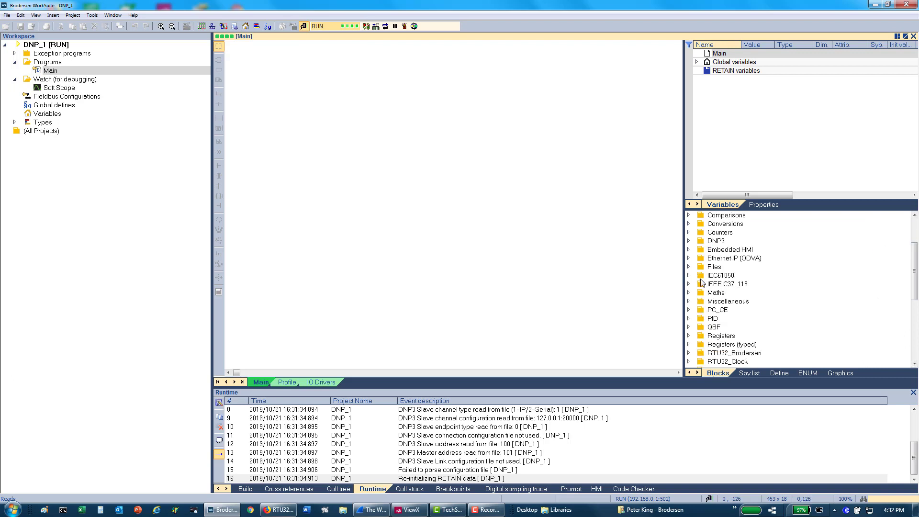
left_click(690, 327)
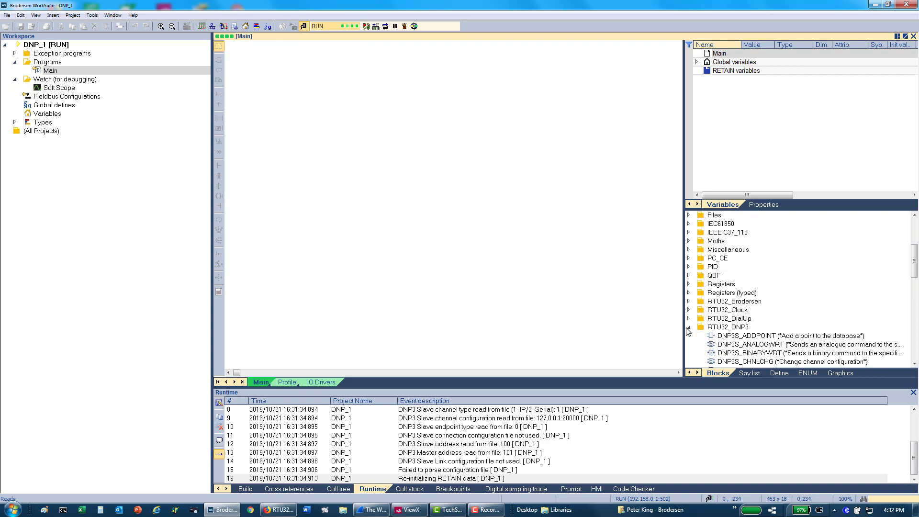
scroll(733, 328, "down", 4)
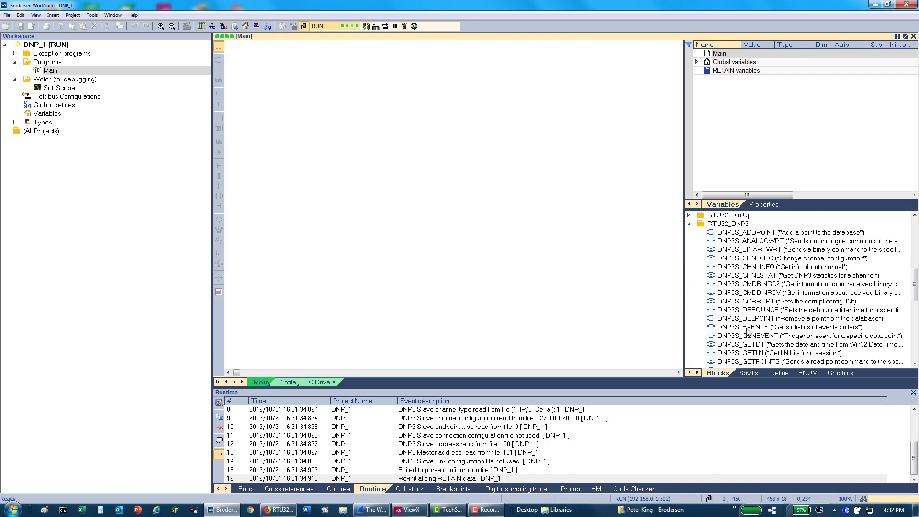
left_click_drag(754, 329, 322, 68)
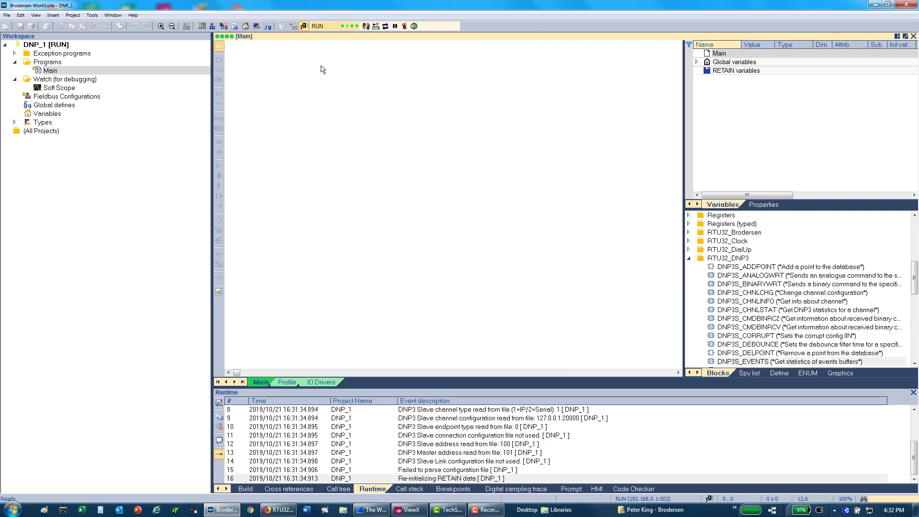
left_click(304, 26)
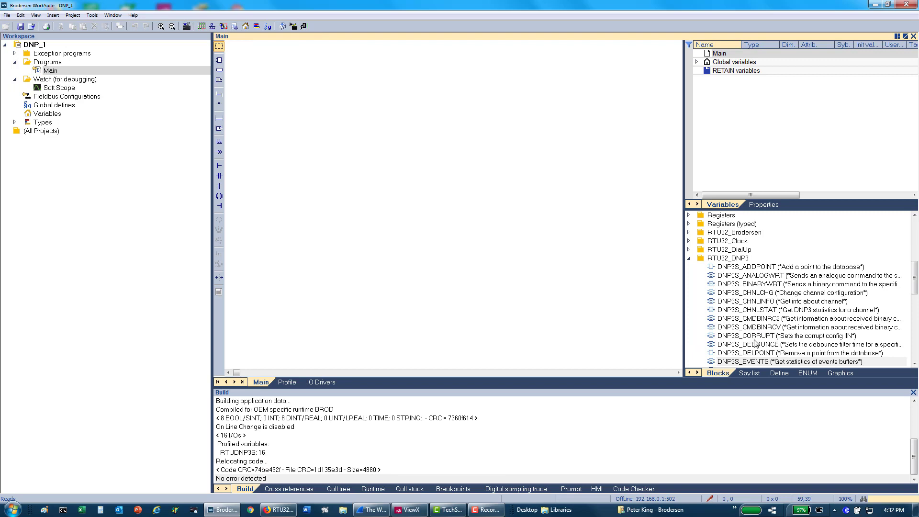
left_click_drag(756, 362, 350, 117)
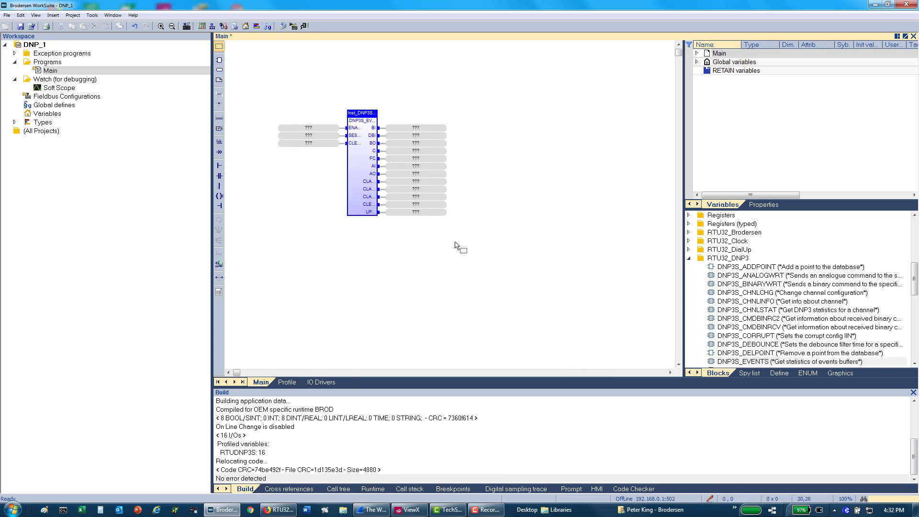
- Delete the output variable boxes of the DNP3S_EVENTS block and widen the block to show its full pin names
left_click_drag(434, 200, 420, 116)
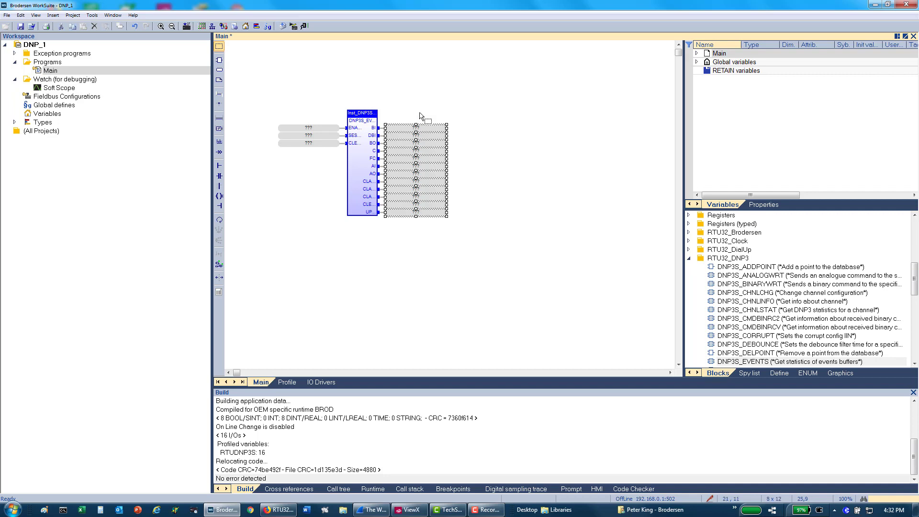
key("Delete")
left_click(376, 162)
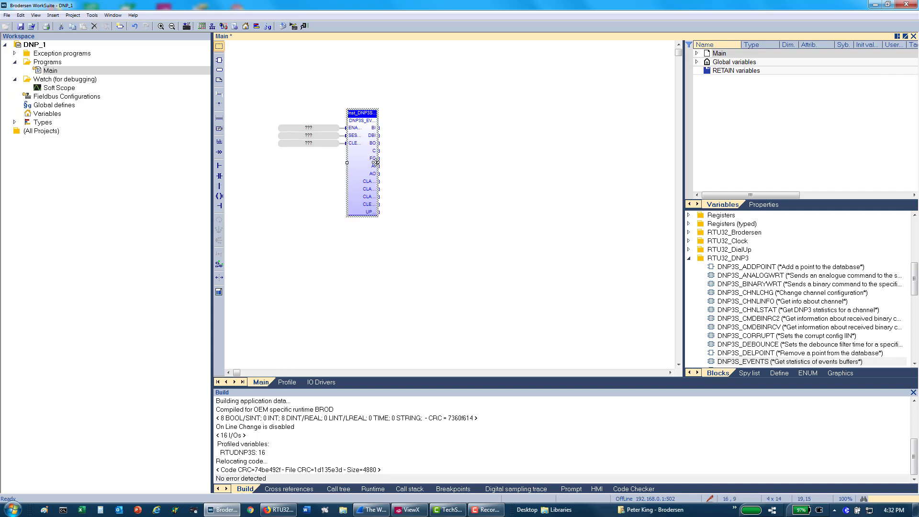
left_click_drag(378, 163, 409, 163)
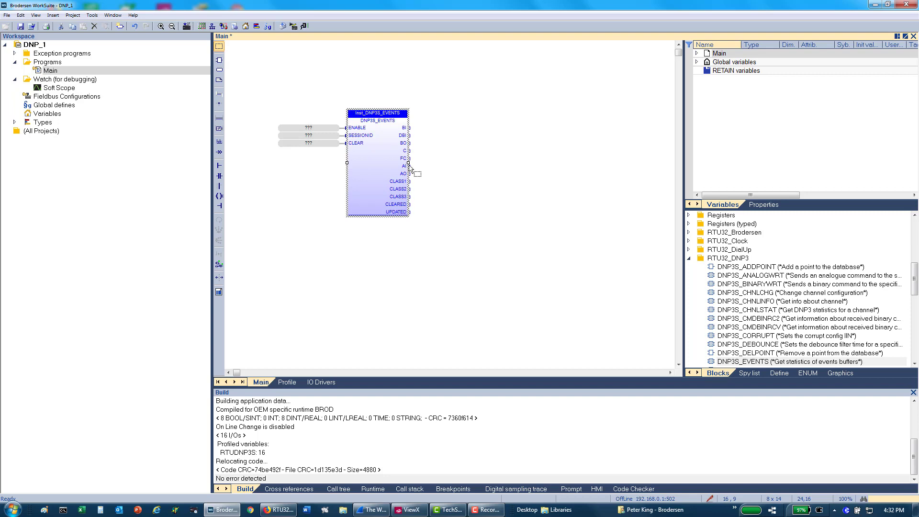
- Add a value table for the DNP3S_EVENTS block beside its outputs and enlarge it to list every parameter
left_click(219, 292)
left_click_drag(439, 219, 446, 98)
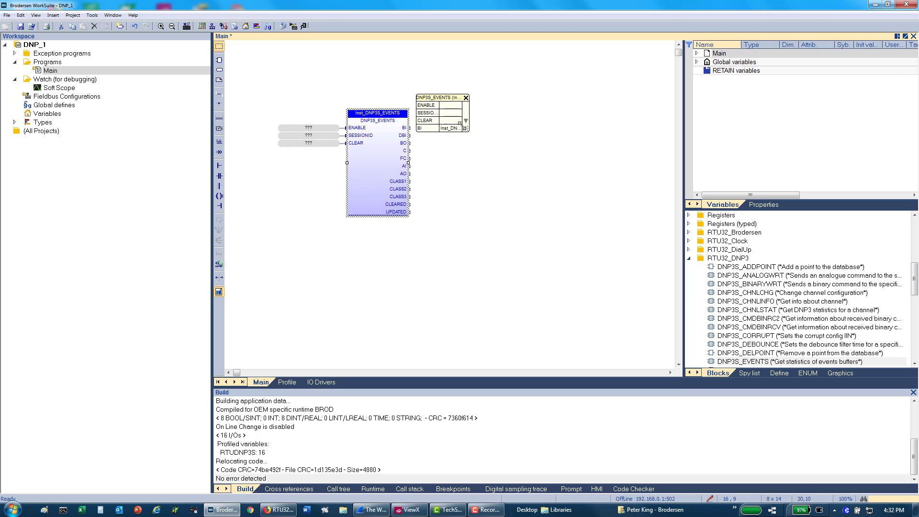
left_click_drag(469, 134, 526, 212)
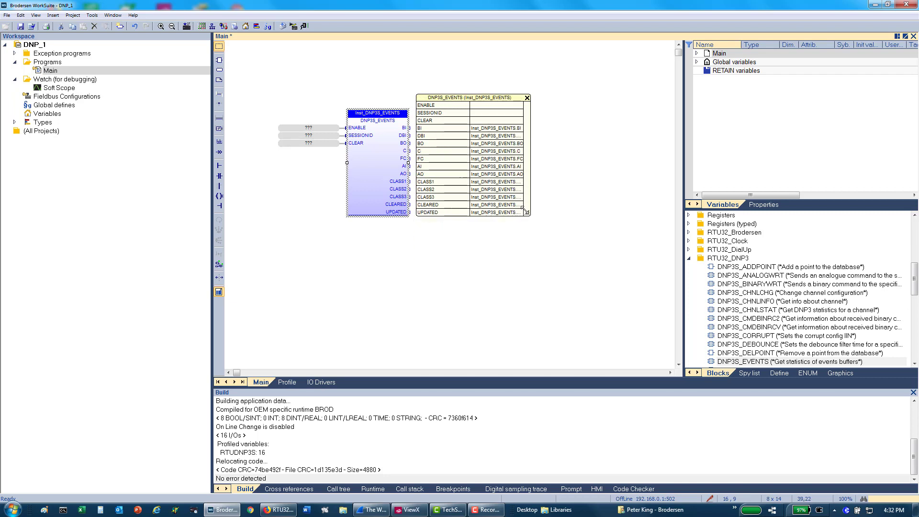
- Assign TRUE to ENABLE, 0 to SESSIONID and Reset_Events to CLEAR on the DNP3S_EVENTS block
double_click(309, 128)
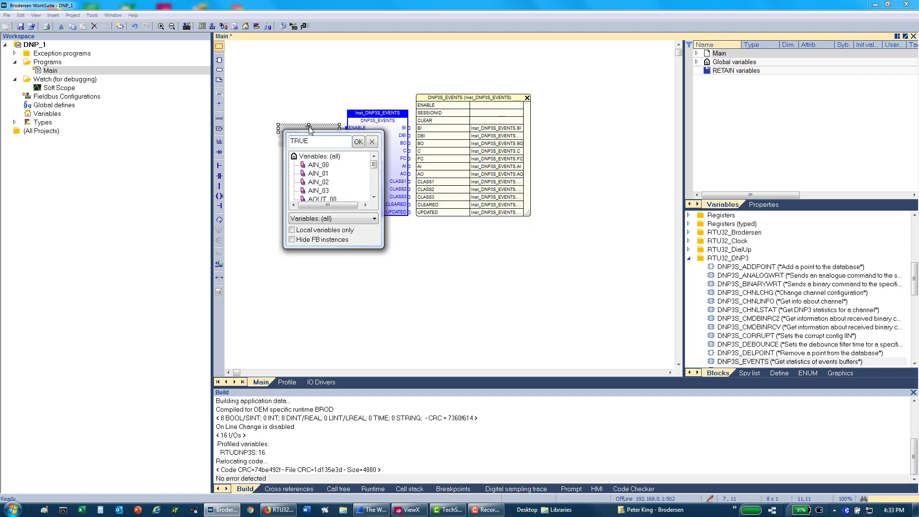
key("Return")
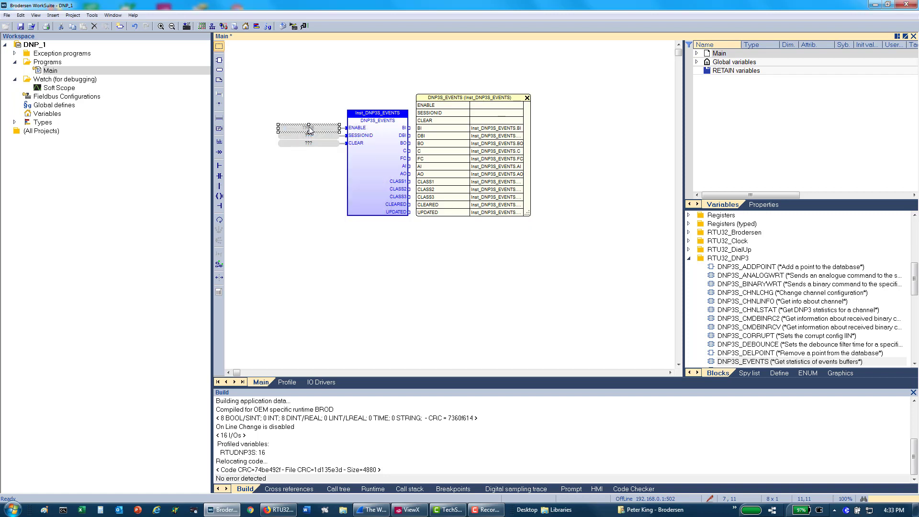
double_click(320, 137)
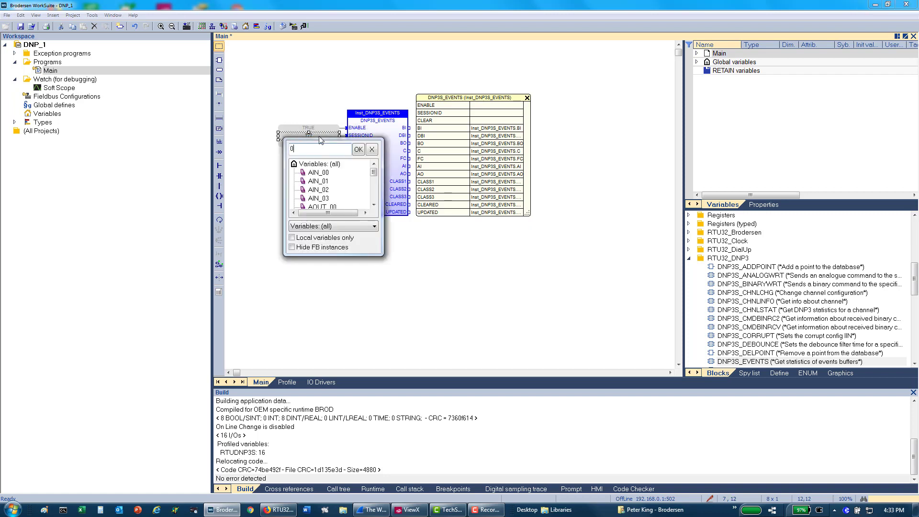
type("0")
key("Return")
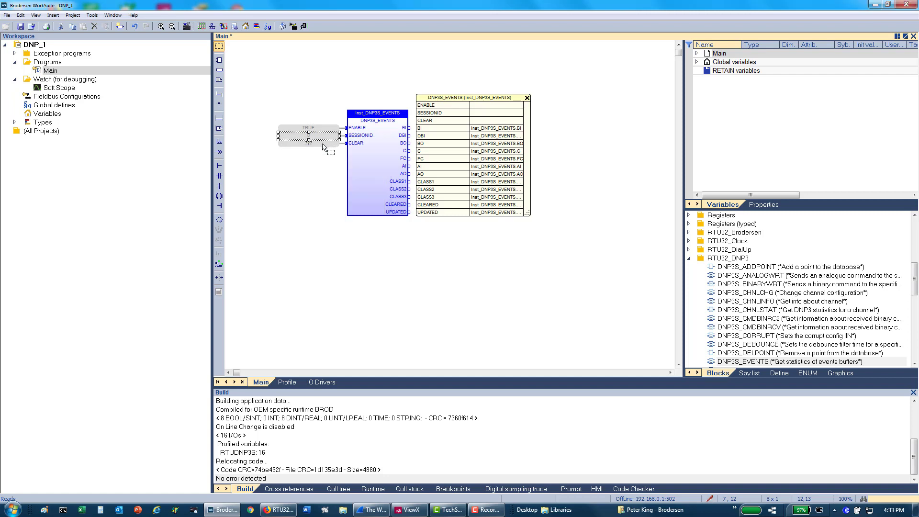
left_click(324, 147)
double_click(323, 145)
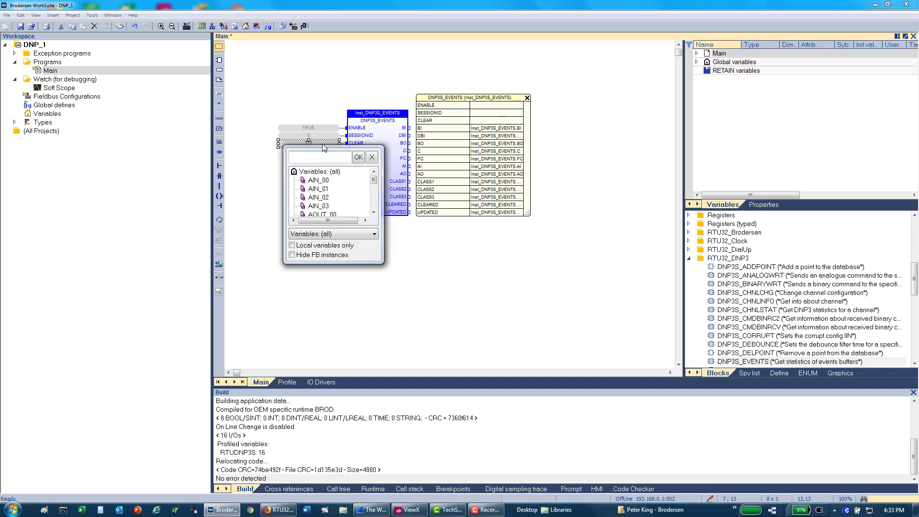
type("Reset_Events")
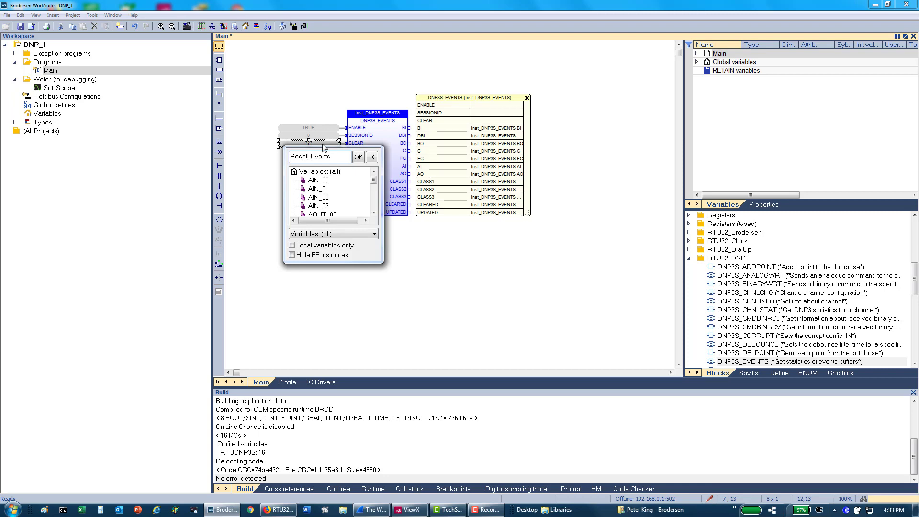
key("Return")
left_click(269, 255)
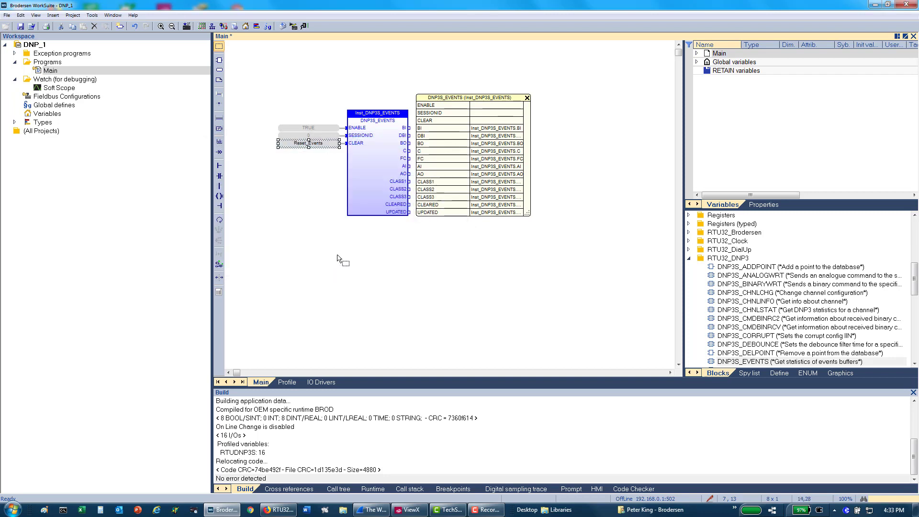
left_click(337, 258)
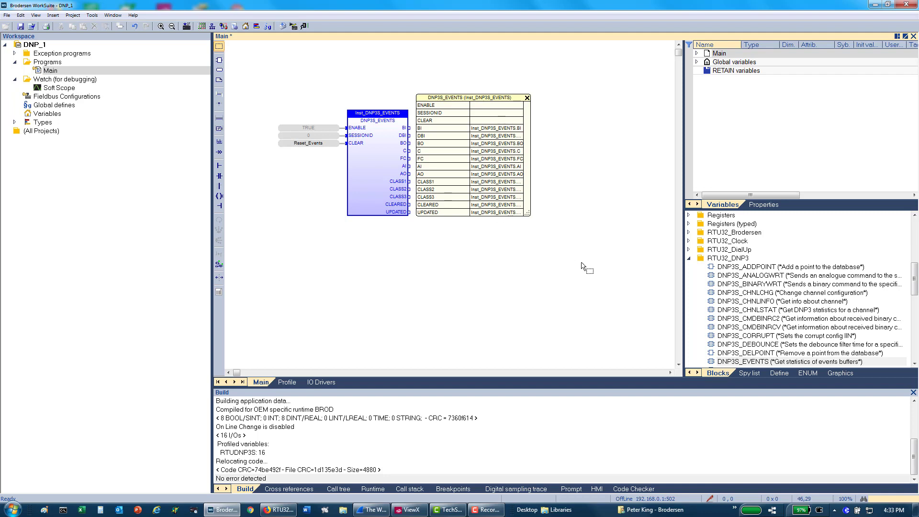
- Place a DNP3S_SESNSTAT block below the DNP3S_EVENTS block and delete its output variable boxes
left_click_drag(914, 282, 915, 300)
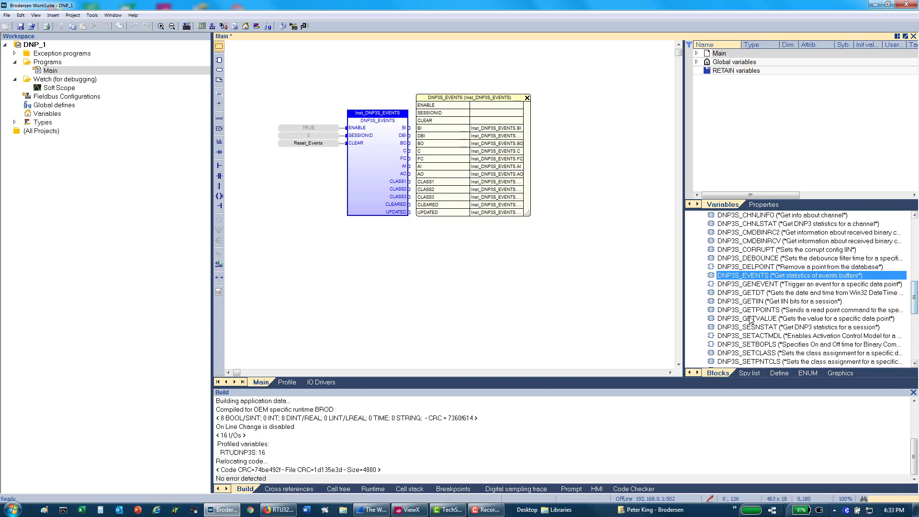
left_click(732, 329)
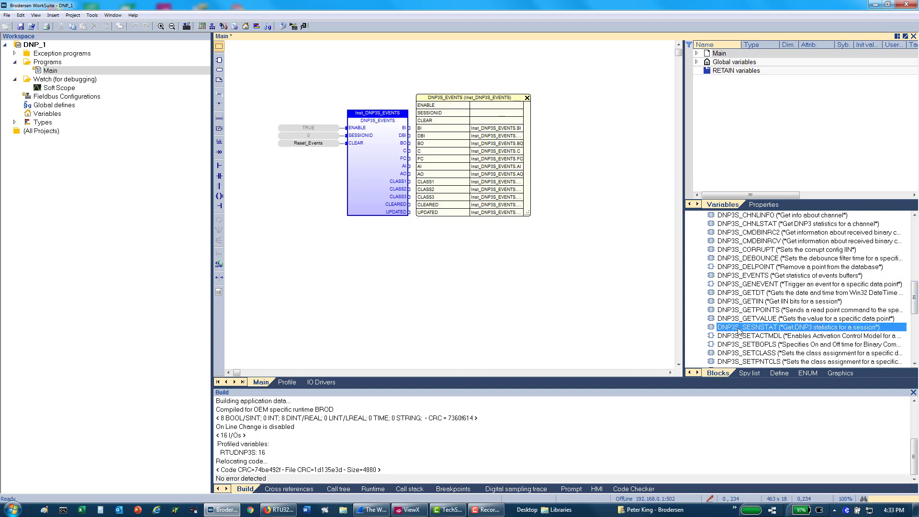
left_click_drag(739, 330, 350, 236)
left_click_drag(432, 323, 409, 248)
key("Delete")
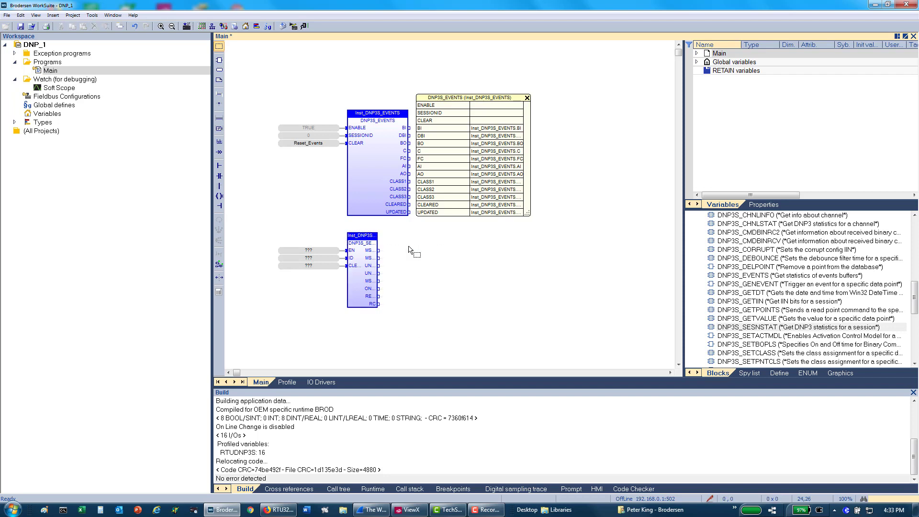
- Widen the DNP3S_SESNSTAT block and add its value table beside the outputs, enlarged to list every parameter
left_click(372, 273)
left_click(380, 274)
left_click(377, 274)
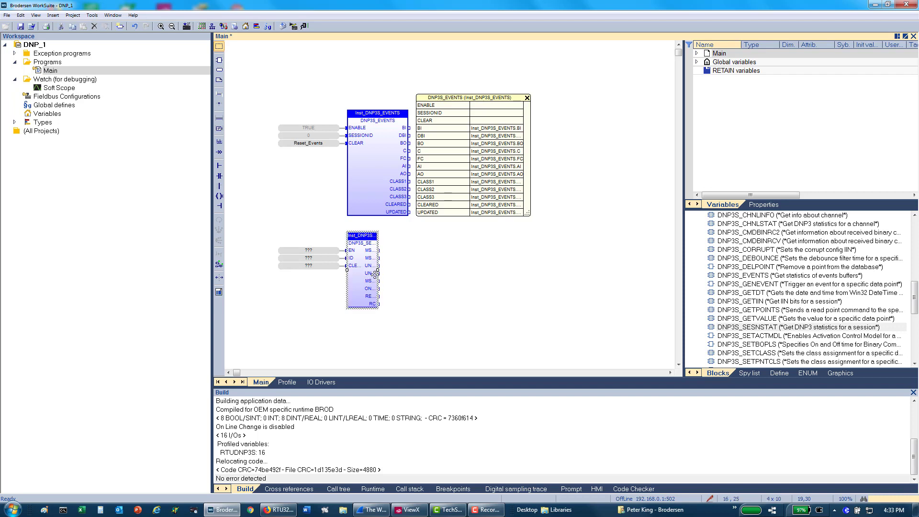
left_click_drag(394, 271, 414, 272)
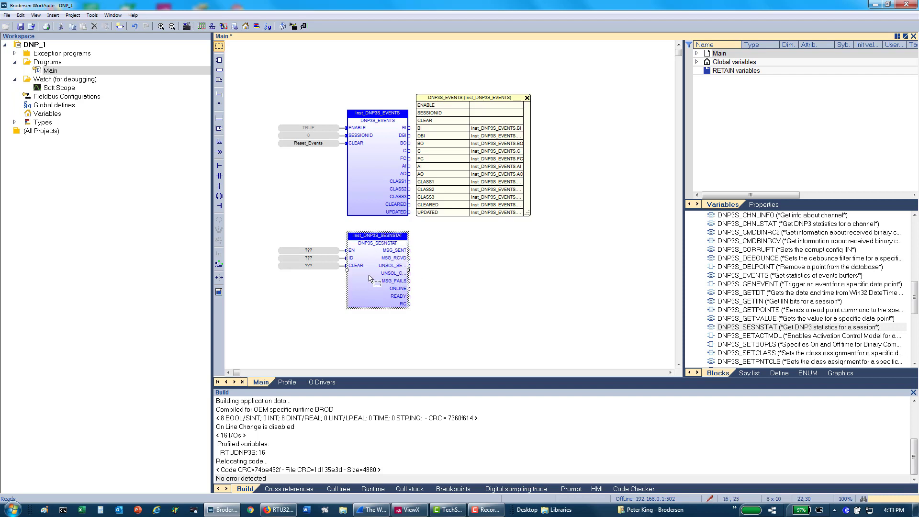
left_click(219, 292)
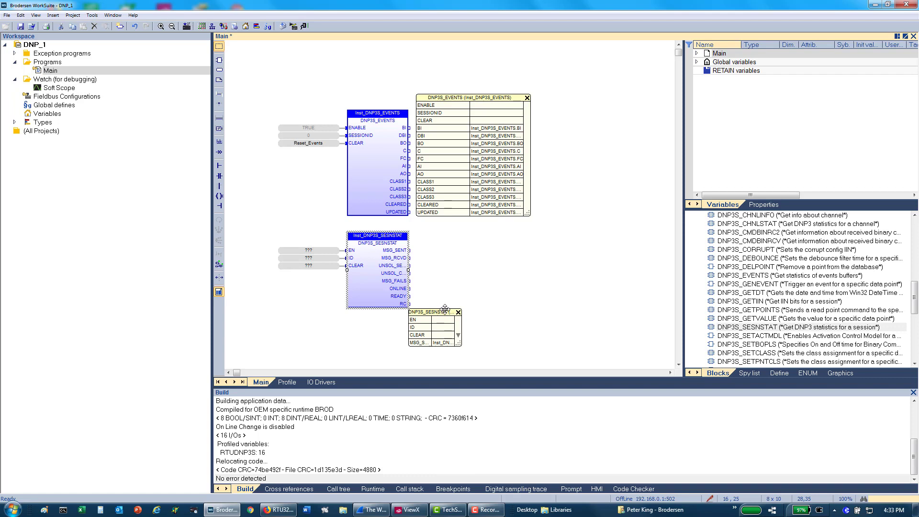
left_click_drag(443, 311, 449, 221)
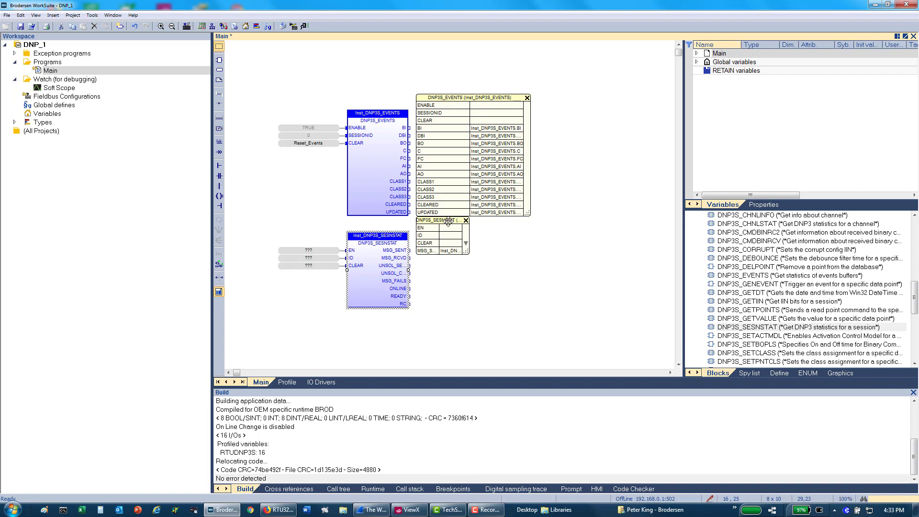
left_click_drag(468, 252, 538, 304)
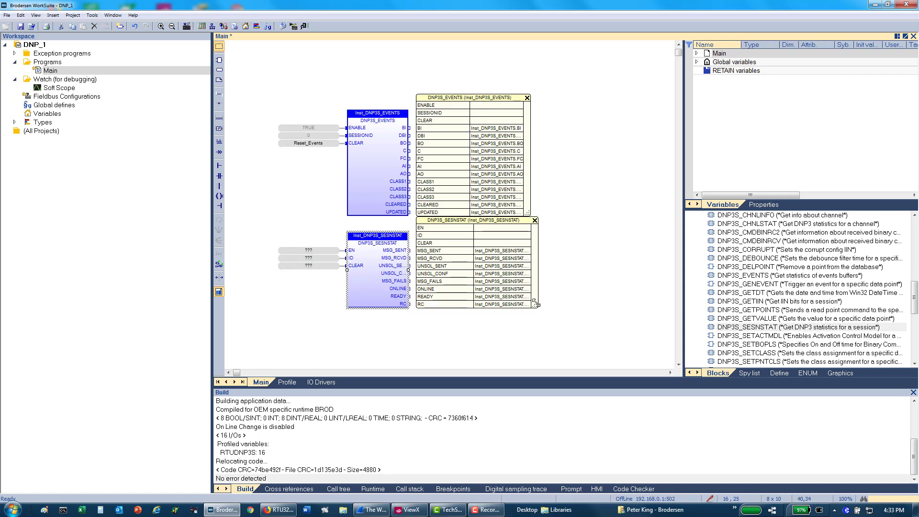
- Assign TRUE to the EN input of the DNP3S_SESNSTAT block
left_click(310, 251)
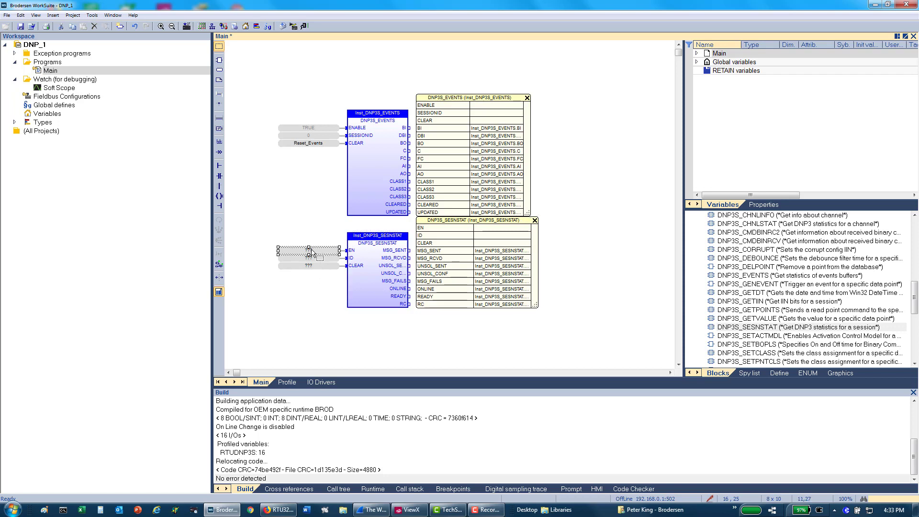
double_click(310, 250)
type("TR")
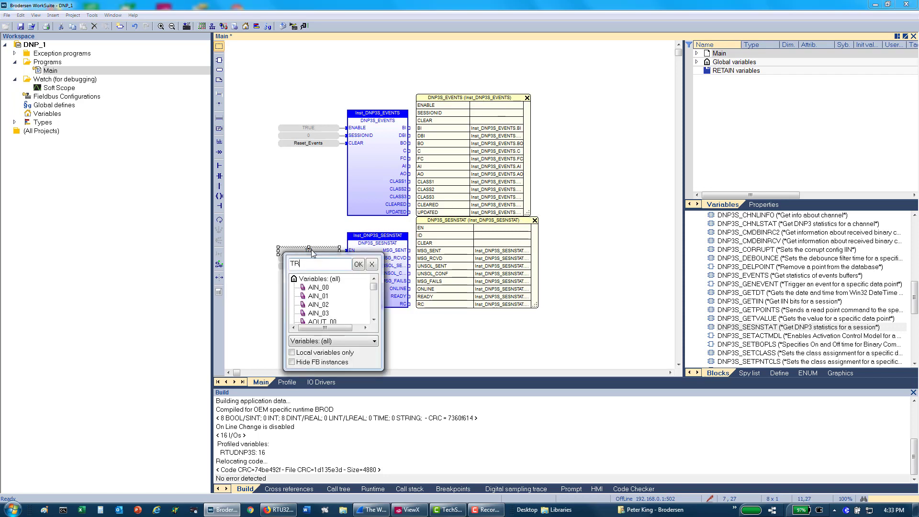
type("UE")
key("Return")
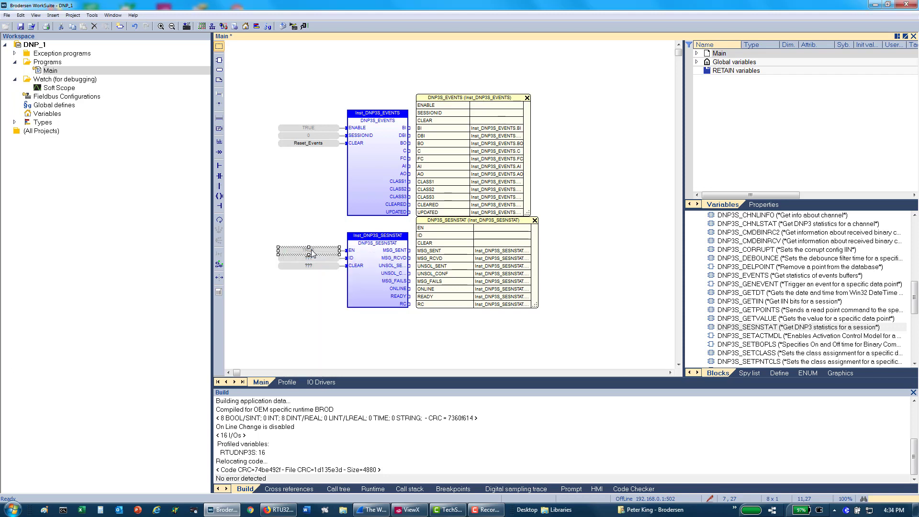
- Assign 0 to the ID input and a newly declared variable Reset_Sesn to the CLEAR input of the DNP3S_SESNSTAT block
double_click(310, 259)
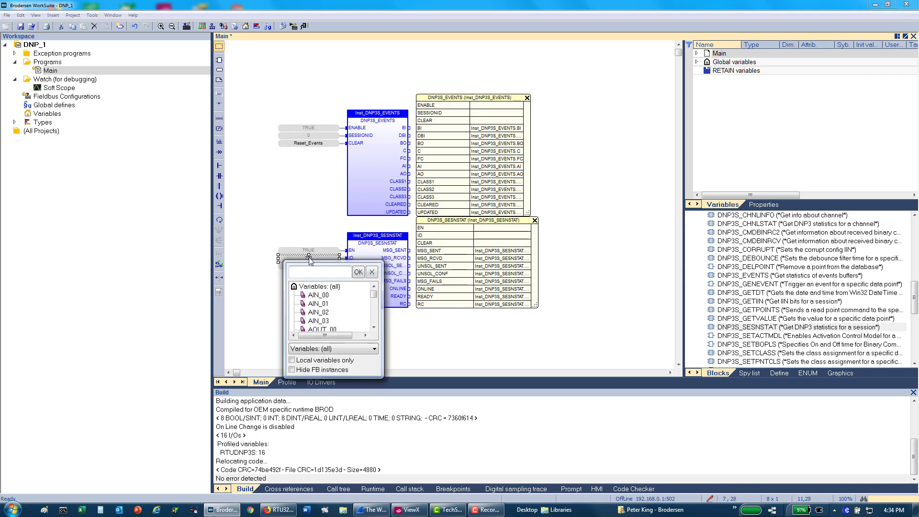
key("Return")
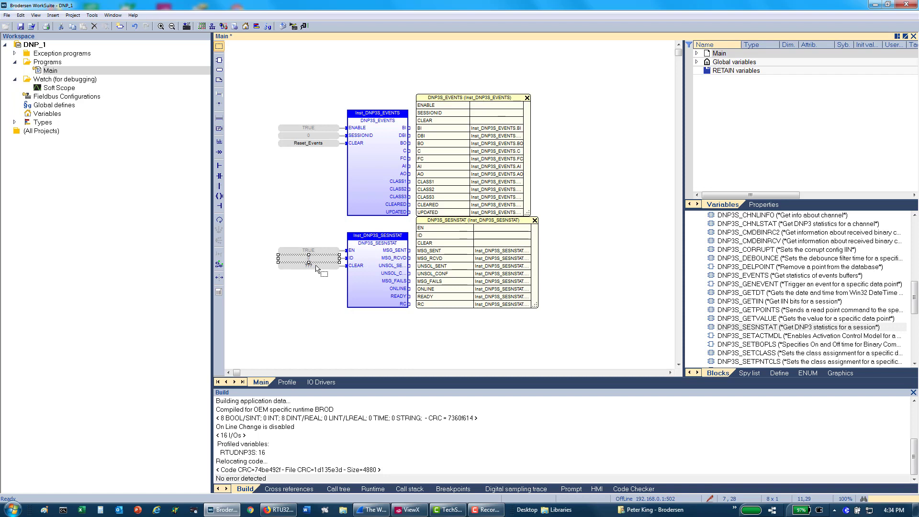
double_click(317, 269)
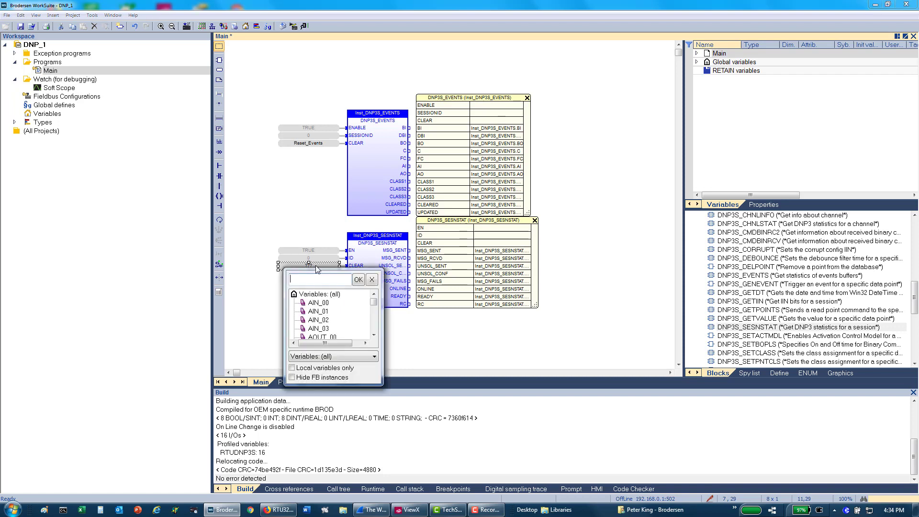
type("Reset_S")
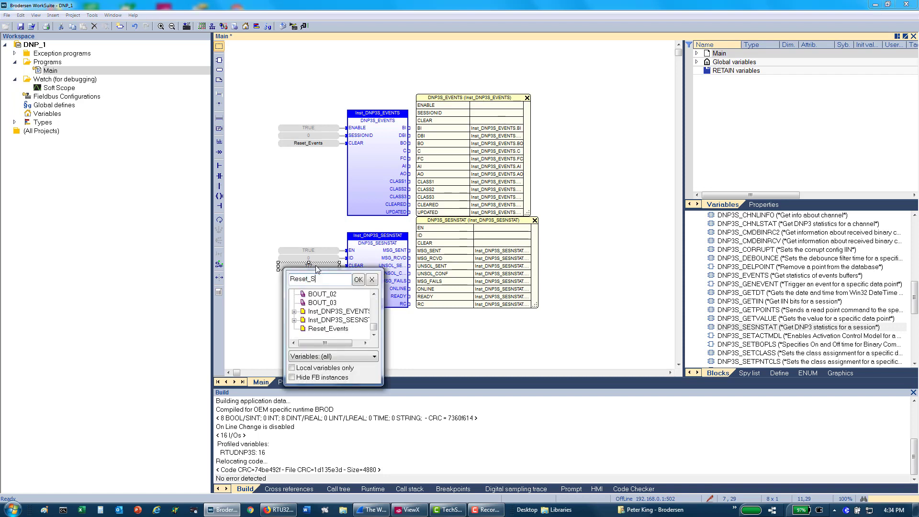
type("esn")
key("Return")
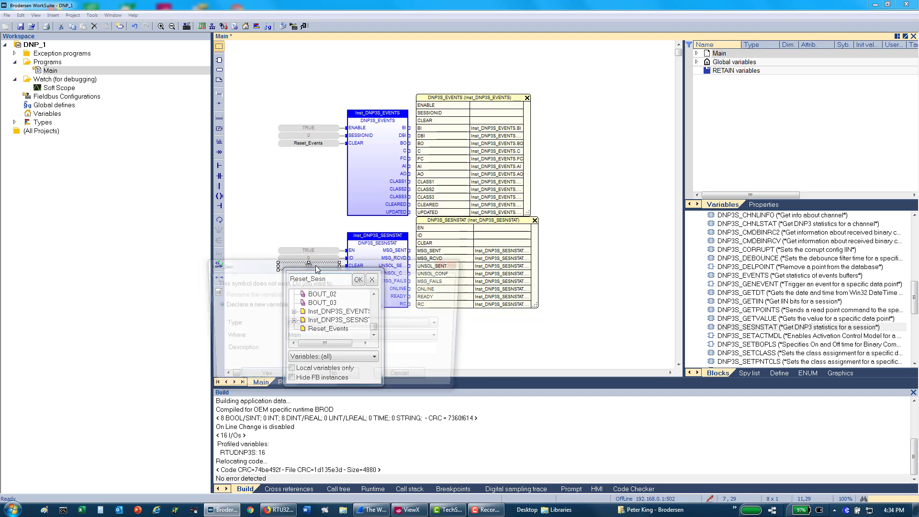
left_click(277, 381)
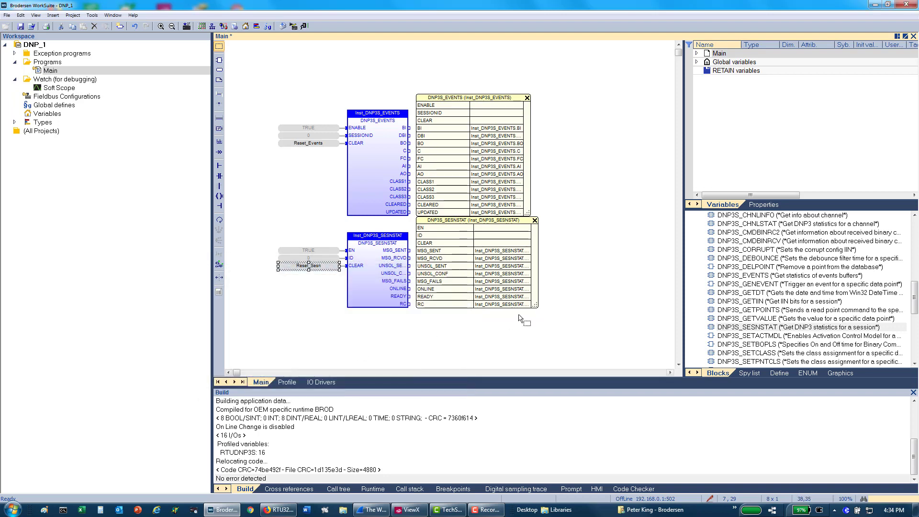
- Build the project and load it onto the RTU for online monitoring
left_click(283, 26)
left_click(295, 27)
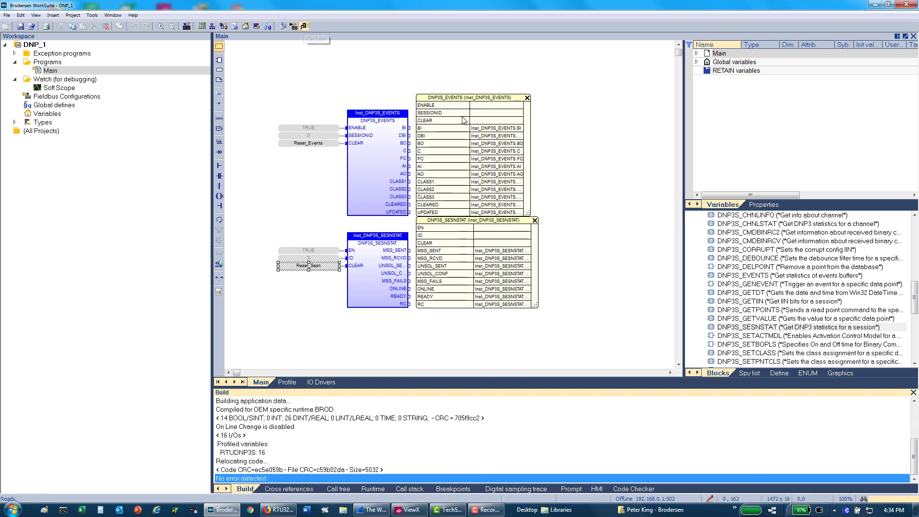
left_click(457, 282)
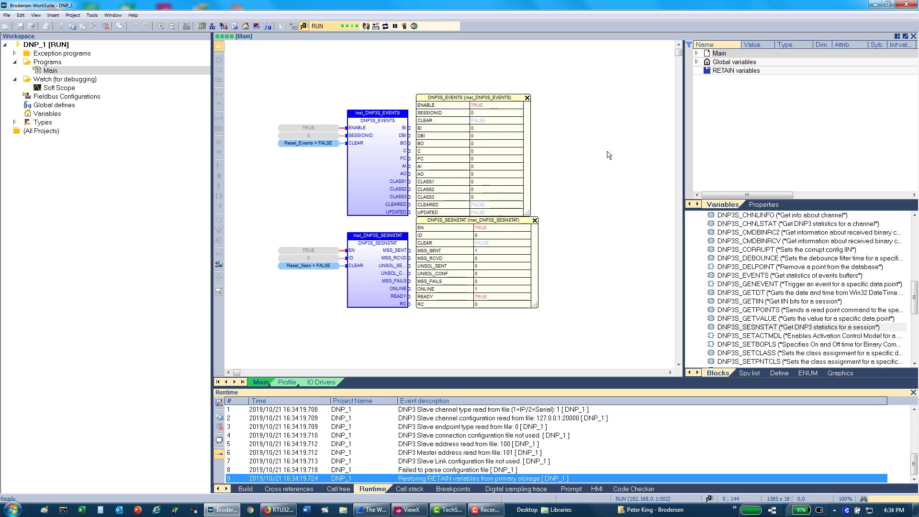
- Shut down the server running in the background and confirm the shutdown
left_click(847, 511)
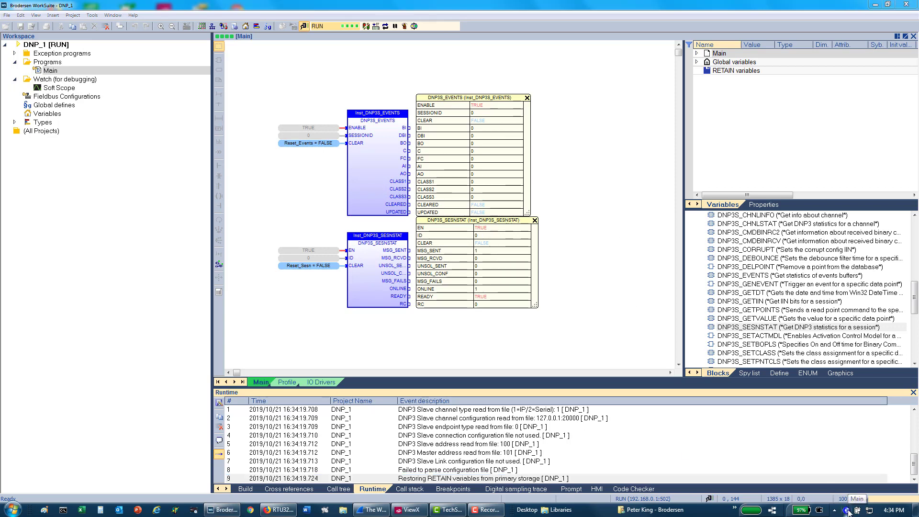
right_click(847, 511)
left_click(862, 504)
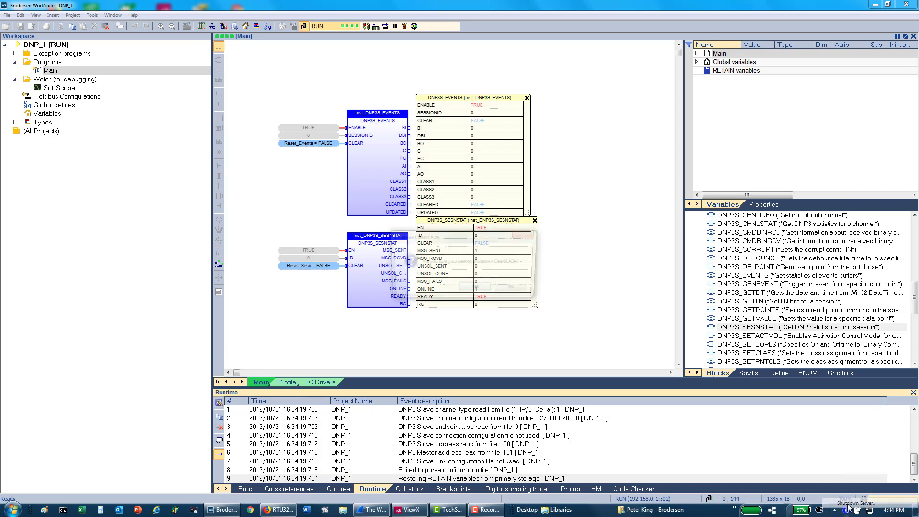
left_click(475, 290)
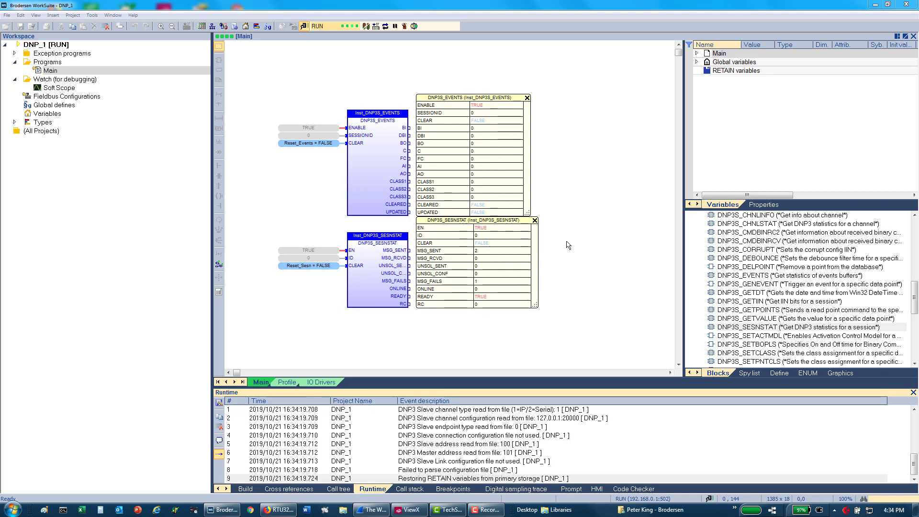
- Expand the global variables, force BIN_00 to TRUE and set it back to FALSE
left_click(697, 63)
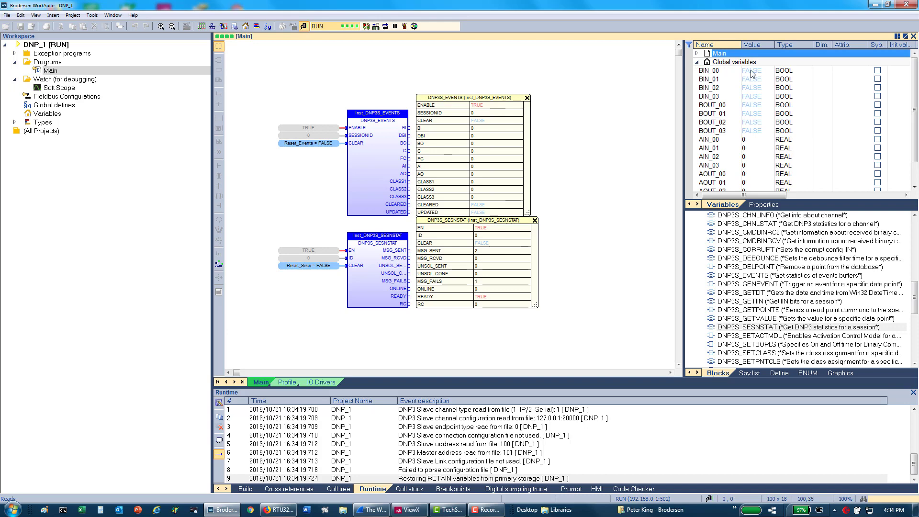
double_click(752, 73)
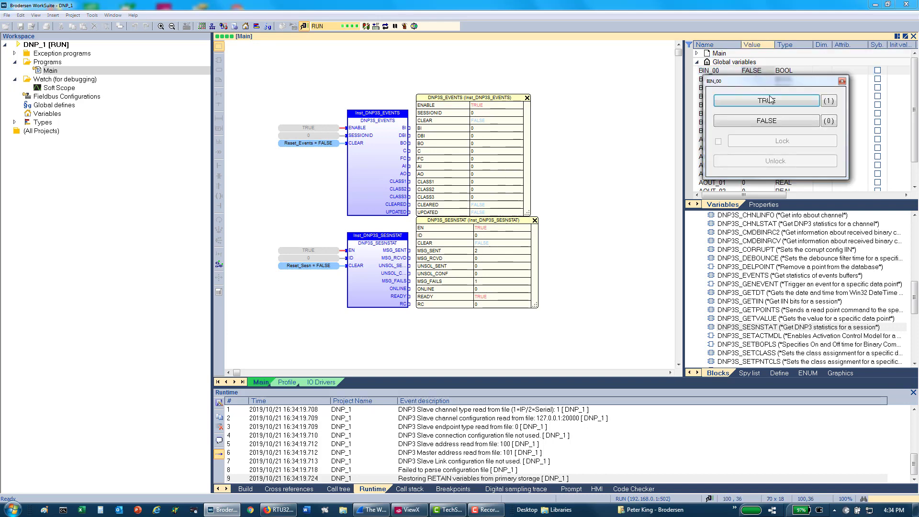
left_click(766, 101)
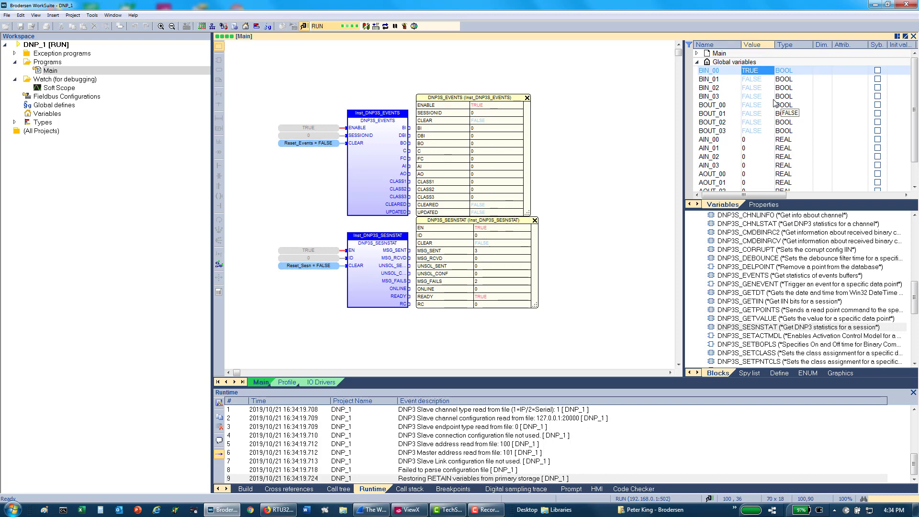
double_click(756, 72)
left_click(767, 126)
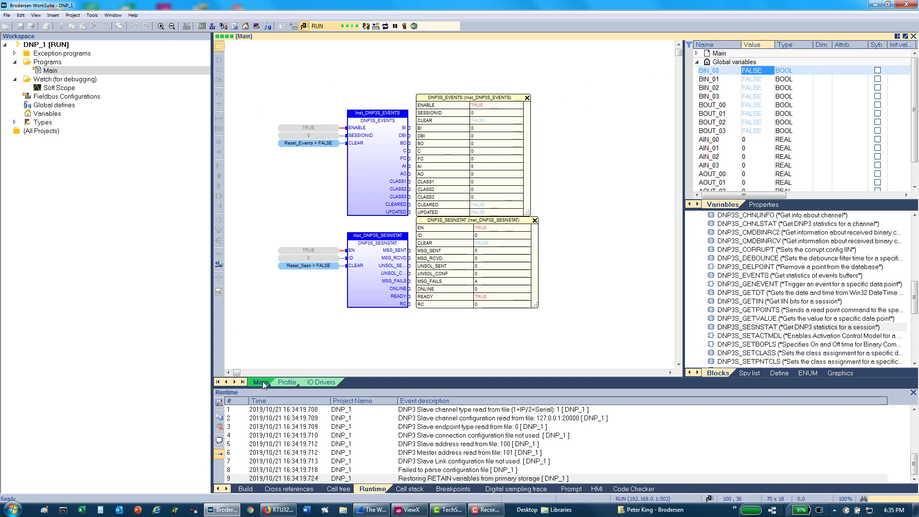
- Check the points' event classes in the profile with the EventClass column widened, and force BIN_01, BIN_02 and BIN_03 to TRUE
left_click(284, 384)
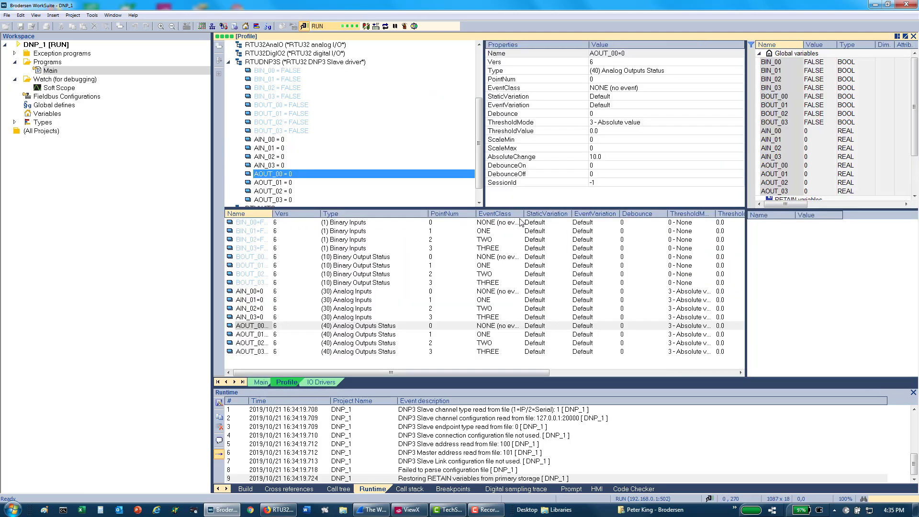
left_click_drag(524, 213, 546, 214)
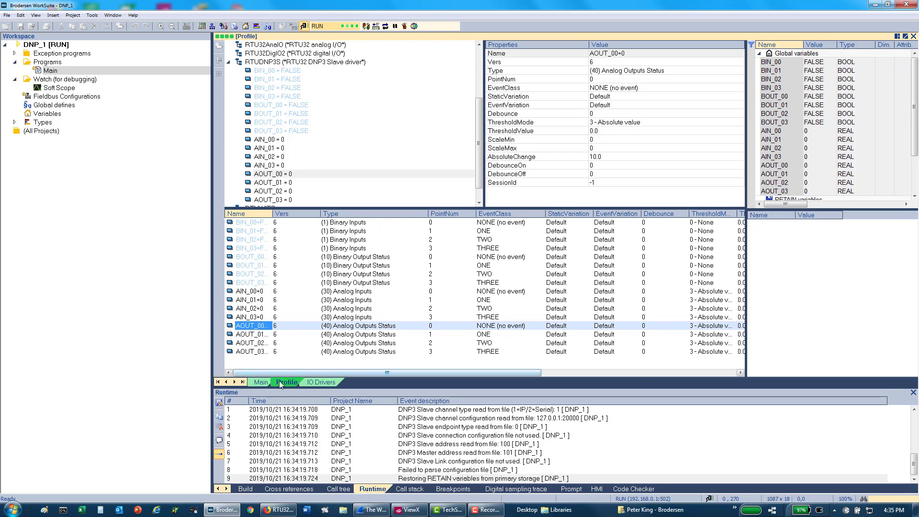
left_click(261, 383)
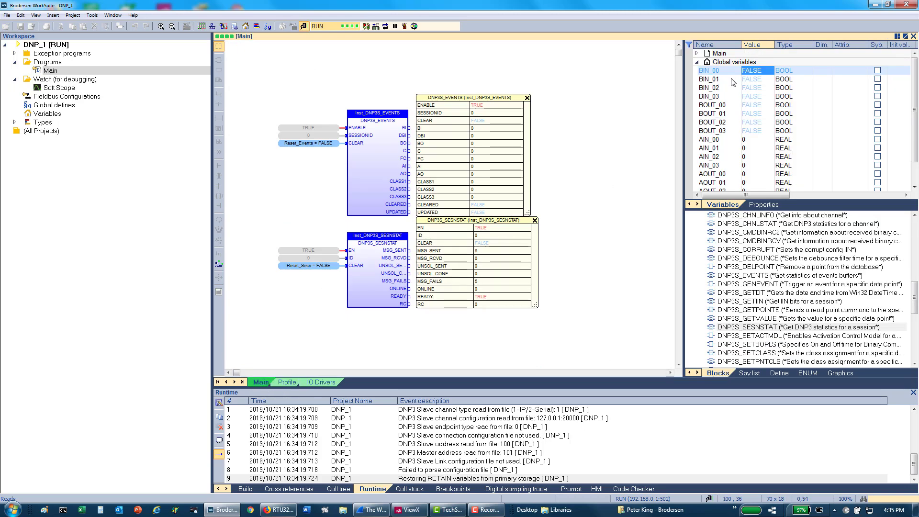
double_click(749, 79)
left_click(755, 113)
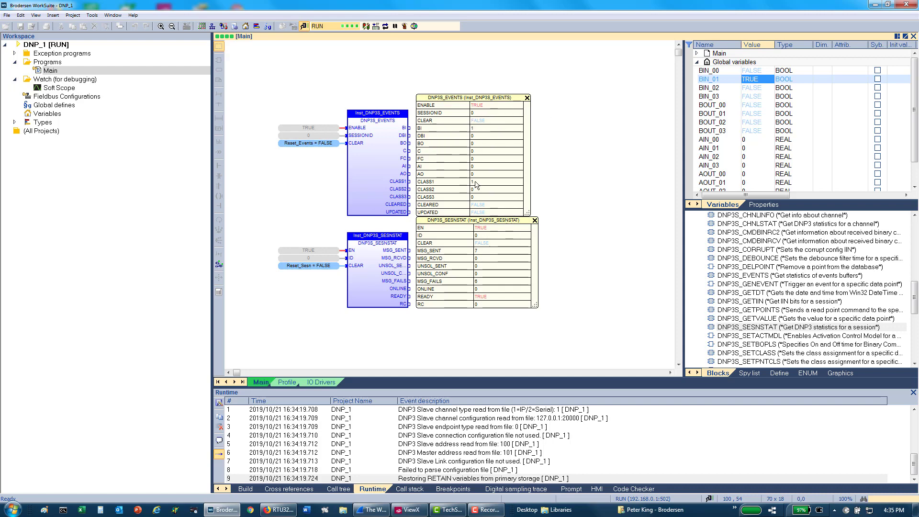
double_click(754, 88)
left_click(753, 122)
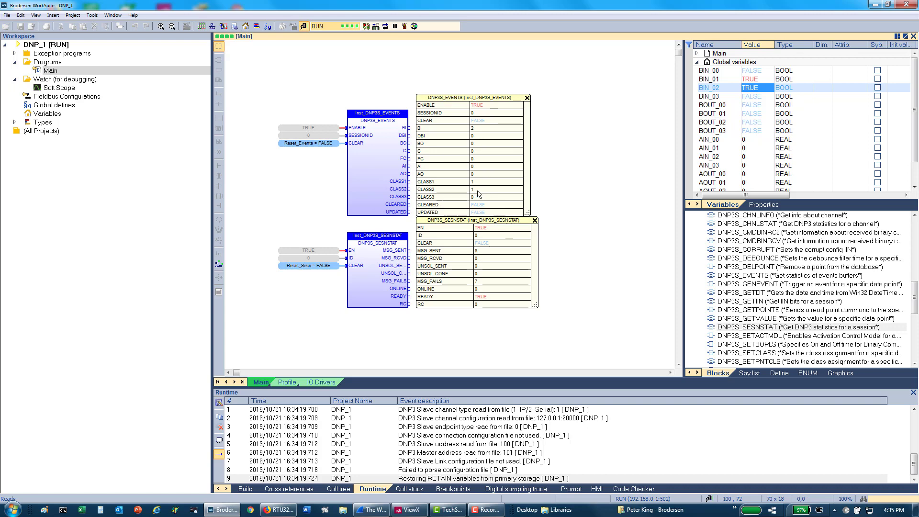
left_click(750, 97)
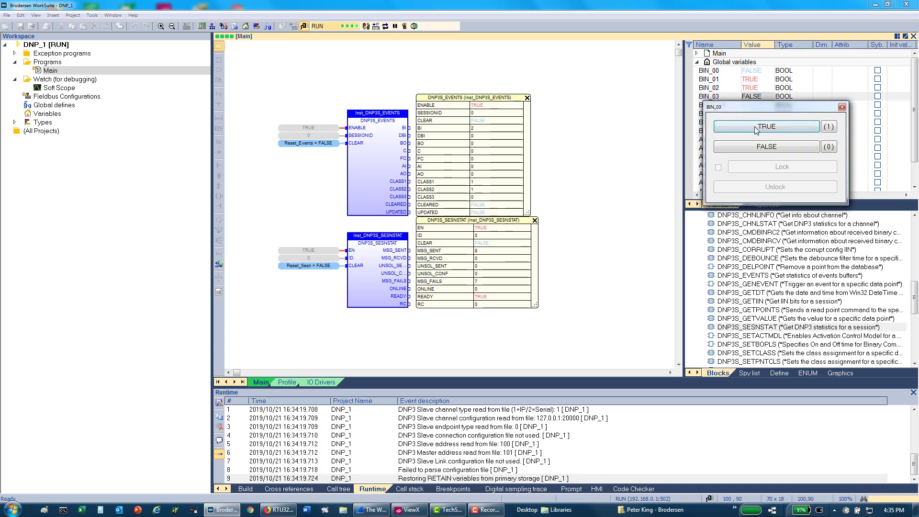
left_click(756, 130)
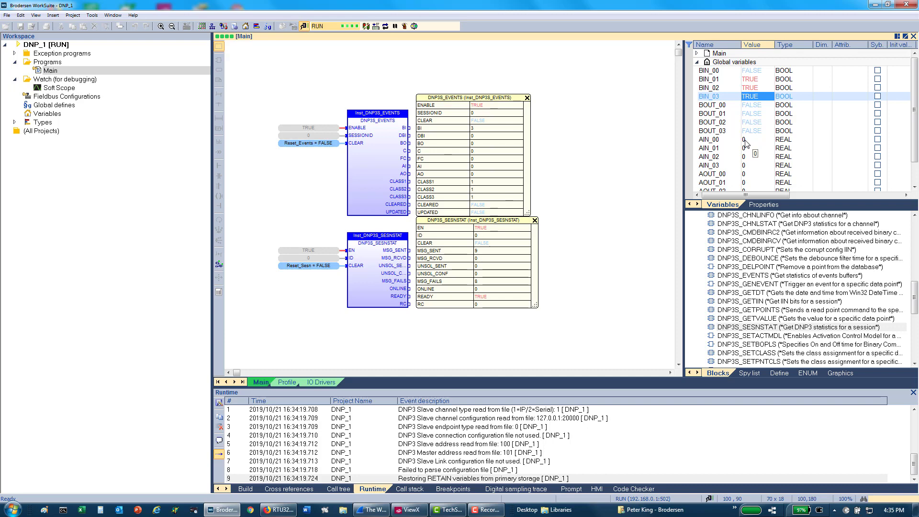
- Check the AbsoluteChange setting of the analog points in the profile and force AIN_01 to 9
left_click(287, 382)
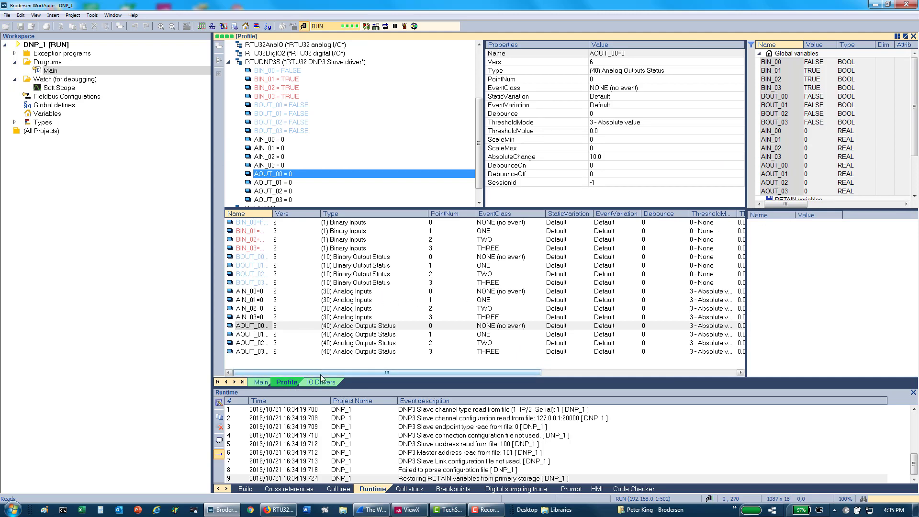
left_click_drag(321, 374, 420, 374)
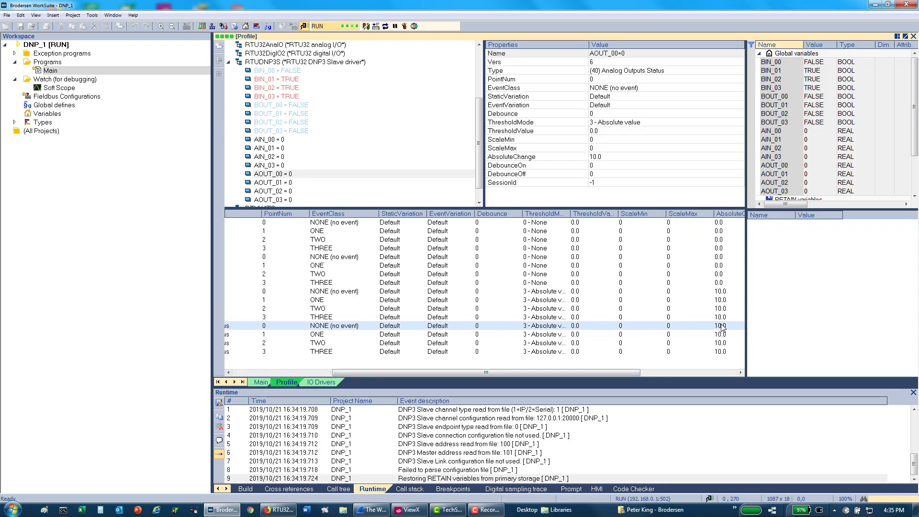
left_click(262, 383)
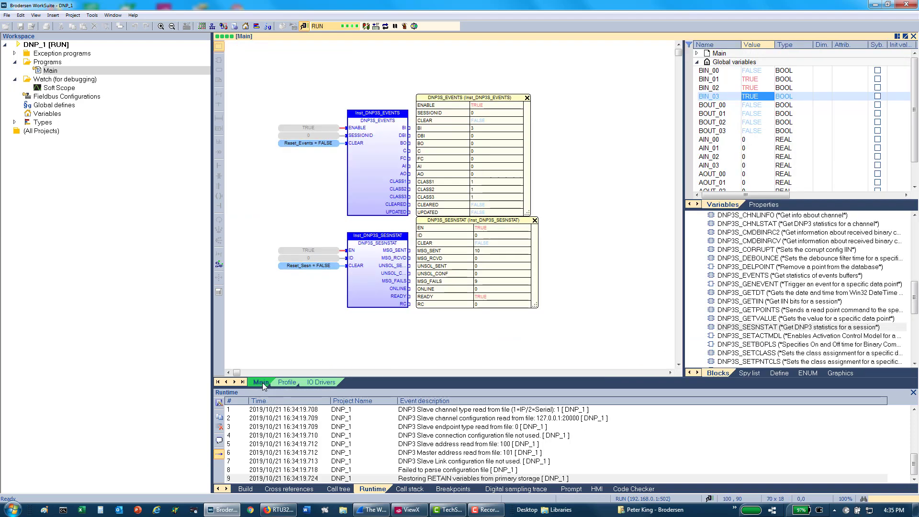
left_click(745, 149)
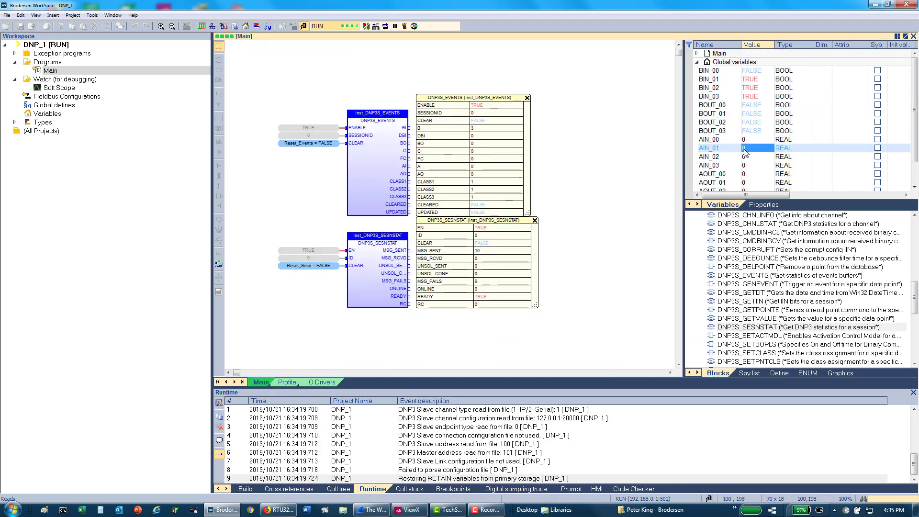
double_click(745, 149)
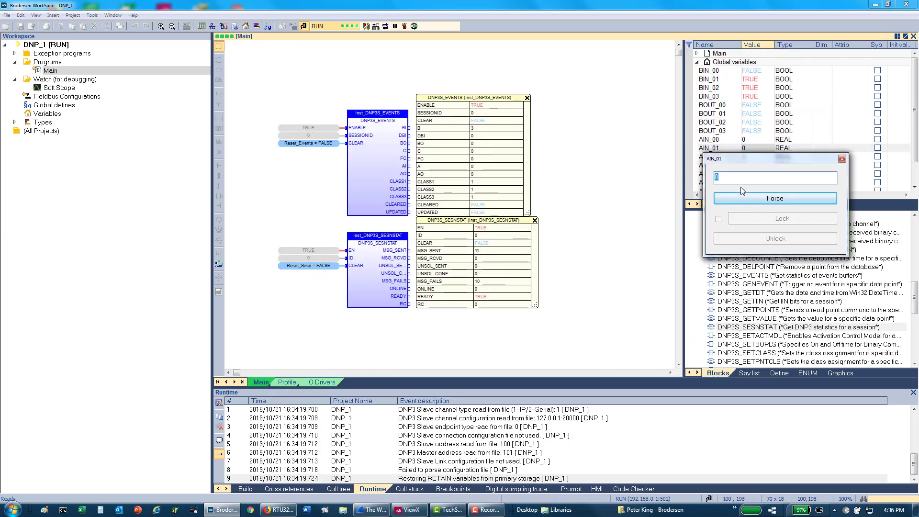
type("9")
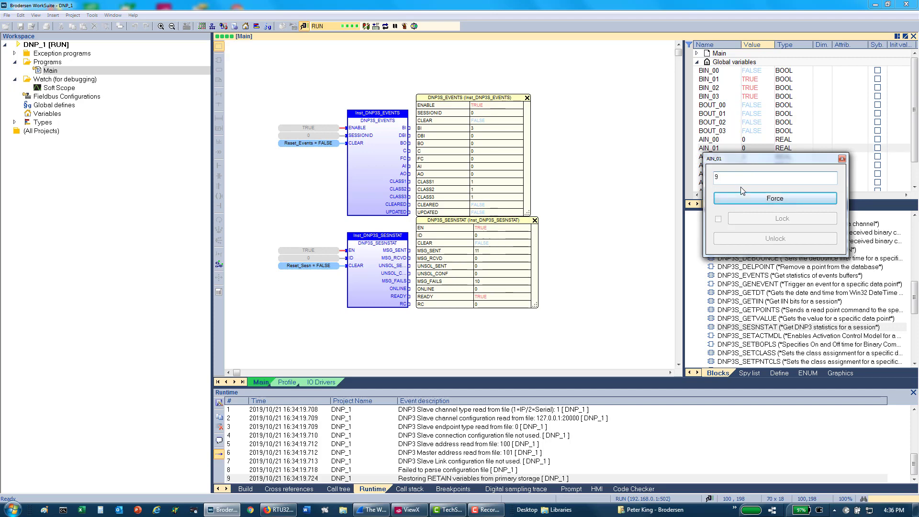
key("Return")
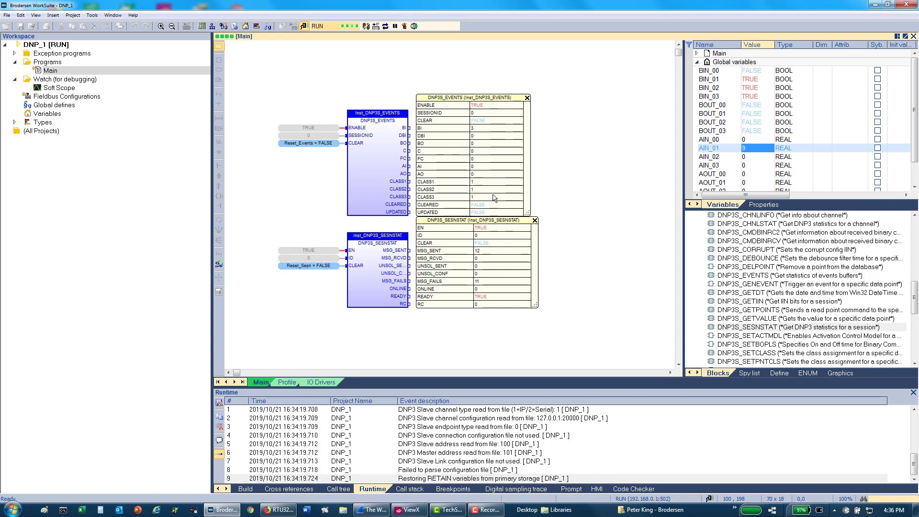
- Force AIN_01 to 10.5
double_click(750, 149)
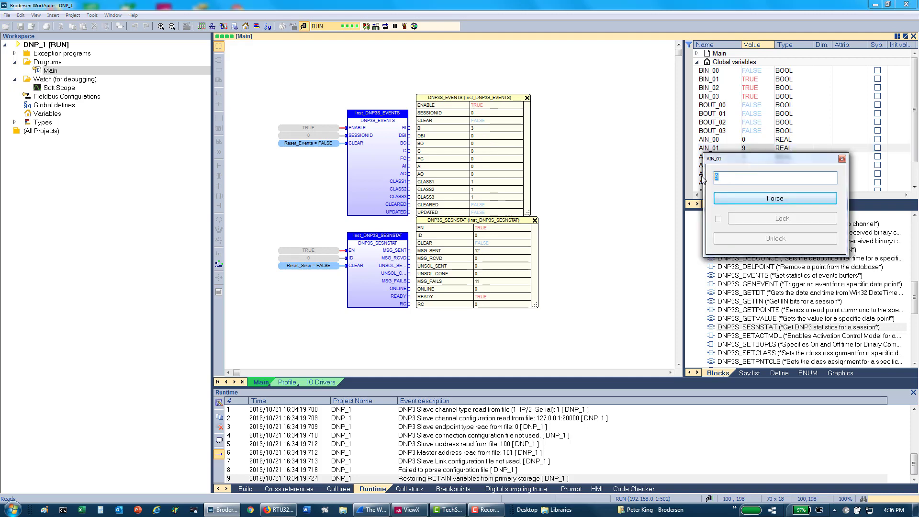
type("10.5")
key("Return")
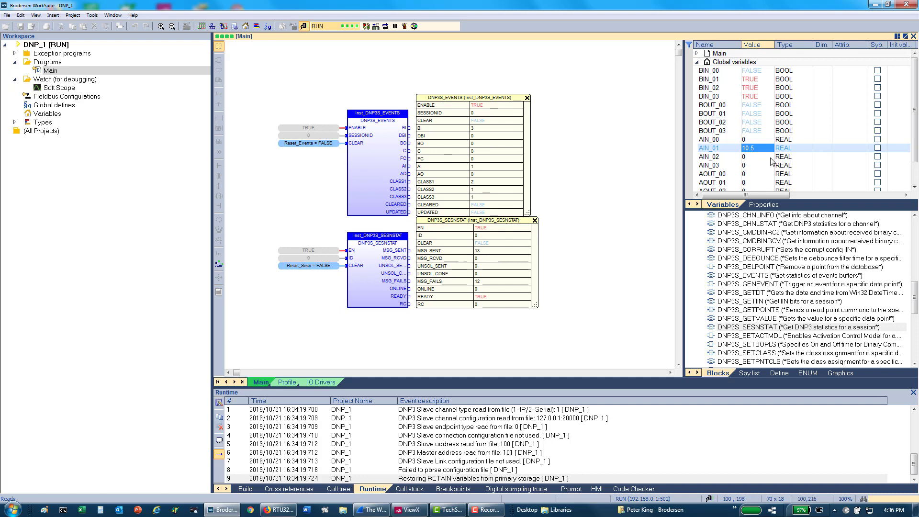
- Open the value of AIN_01 for forcing again
double_click(759, 149)
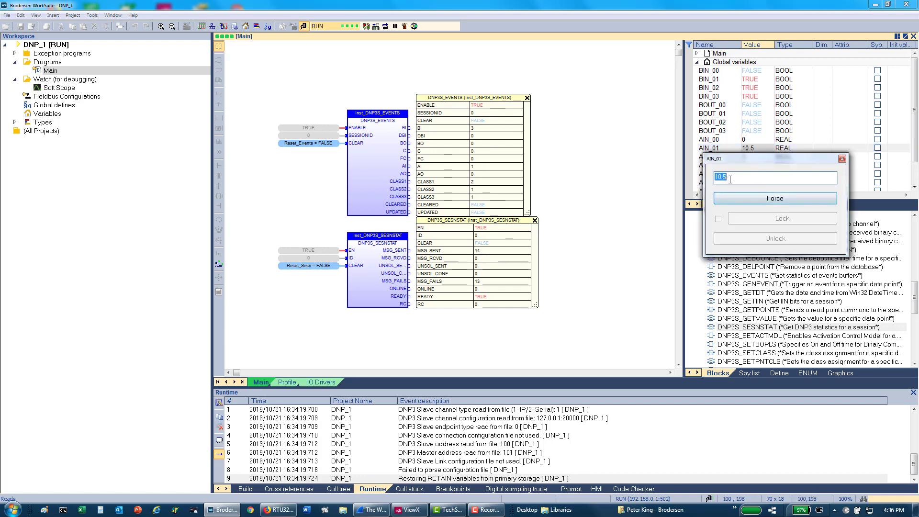
- Force the analog input variable AIN_01 to 22 and AIN_02 to 11
left_click(745, 199)
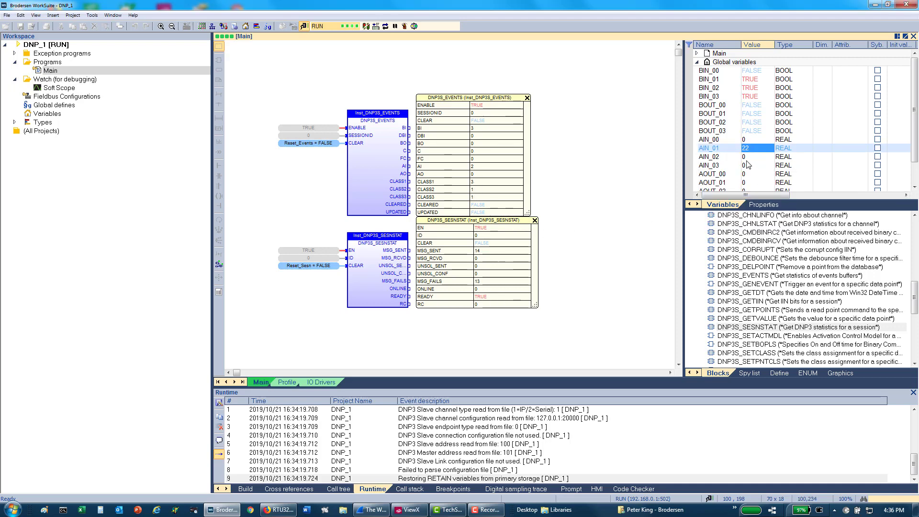
double_click(745, 157)
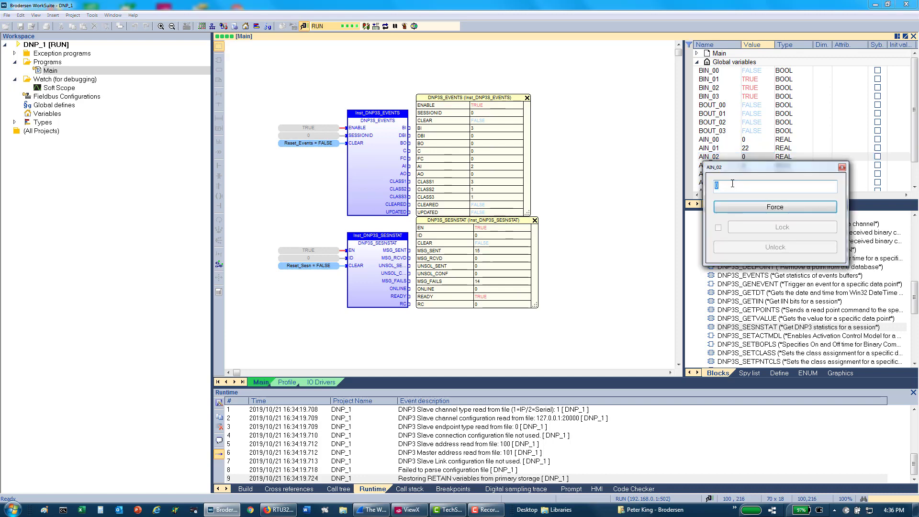
type("11")
key("Return")
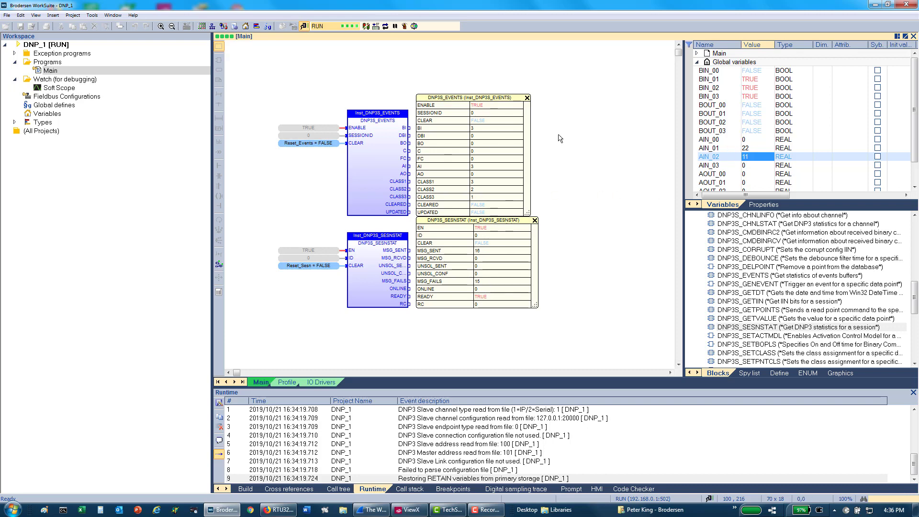
- Start the SCADA server from its system tray entry
right_click(849, 509)
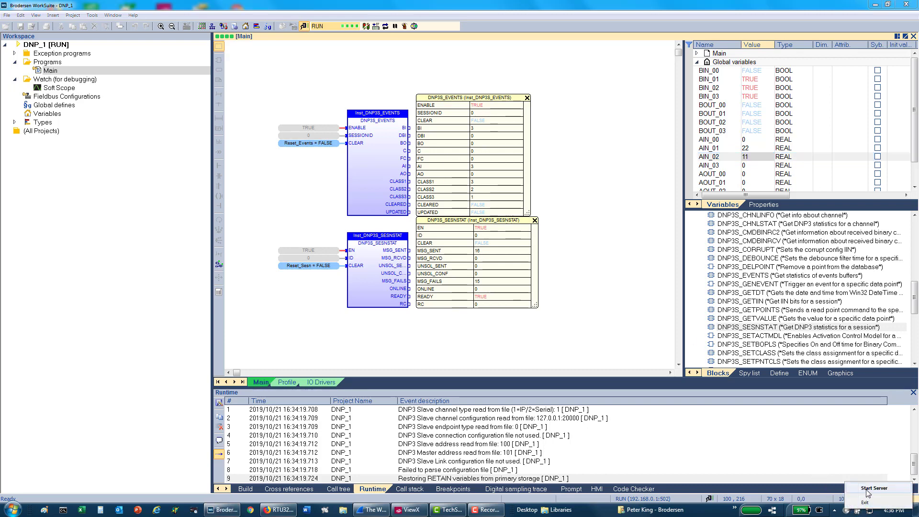
left_click(868, 491)
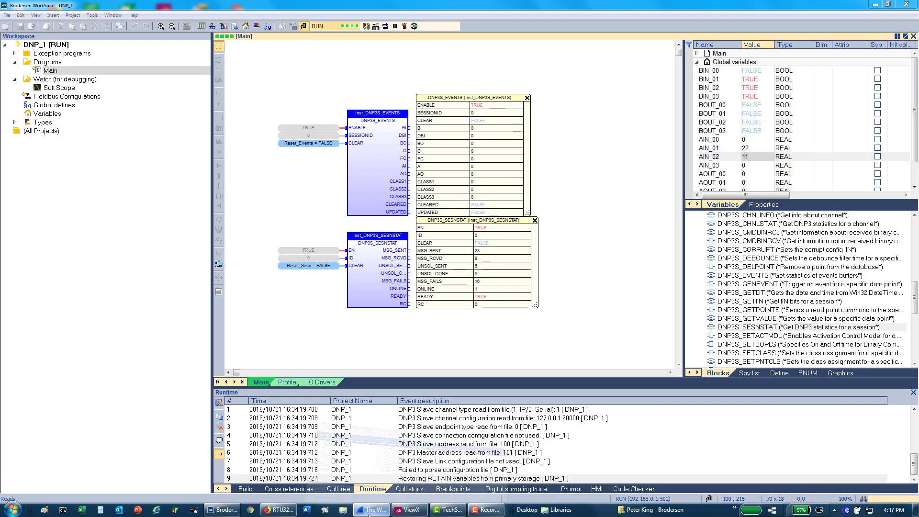
- Switch to Wireshark and start a live packet capture on Local Area Connection, keeping its default interface settings
left_click(384, 512)
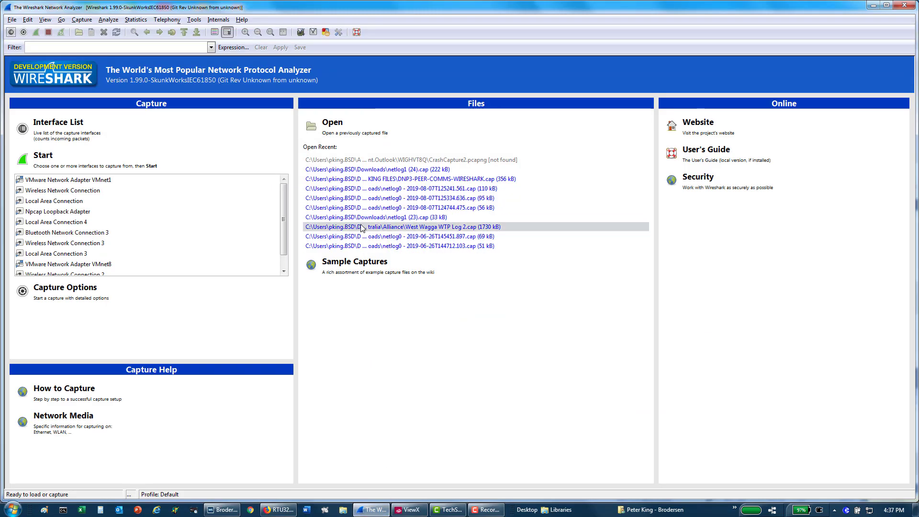
double_click(49, 205)
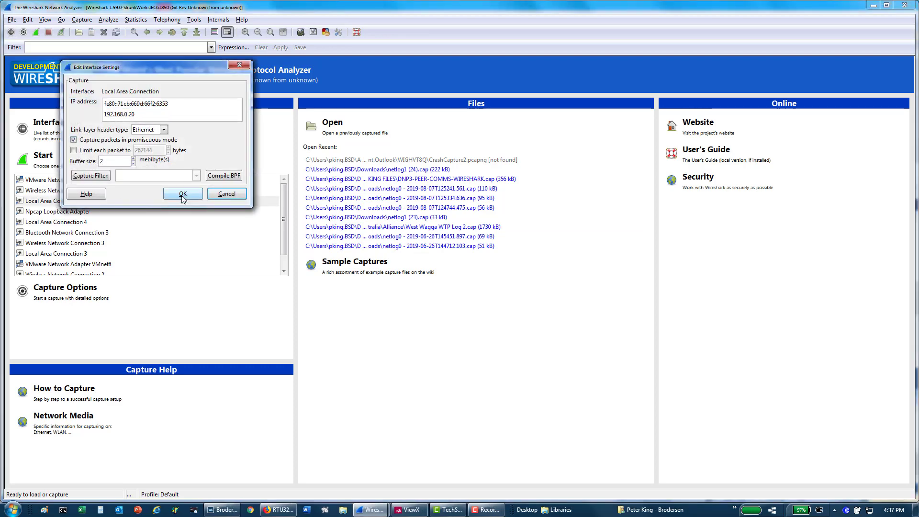
left_click(182, 194)
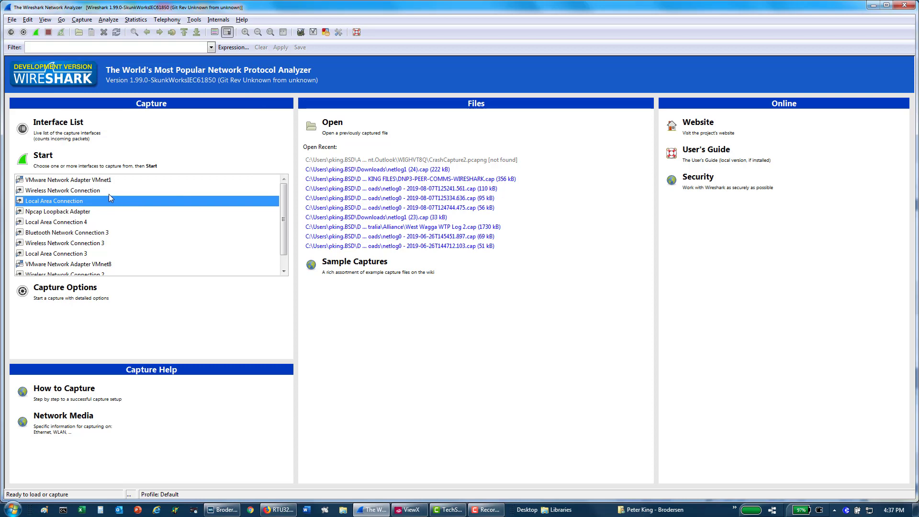
left_click(24, 158)
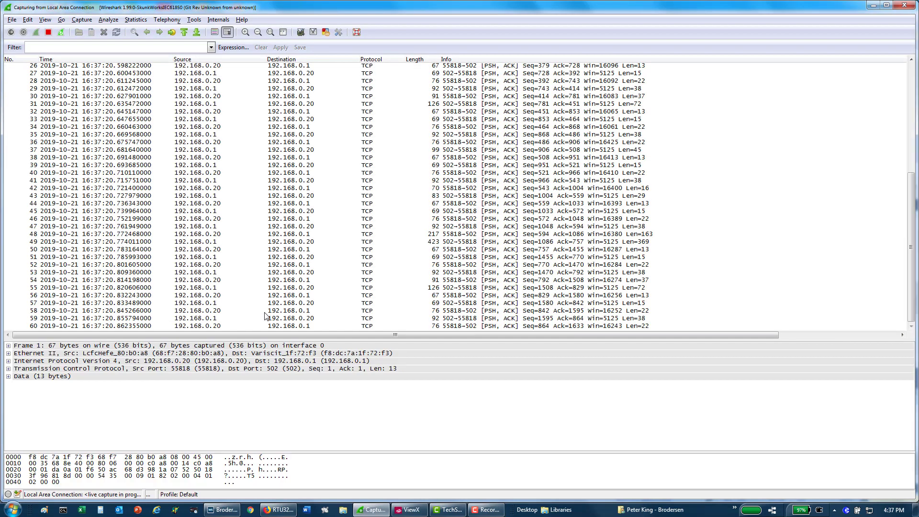
- Filter the captured packets with the saved expression "ip.addr eq 192.168.0.1 and dnp3"
left_click(211, 48)
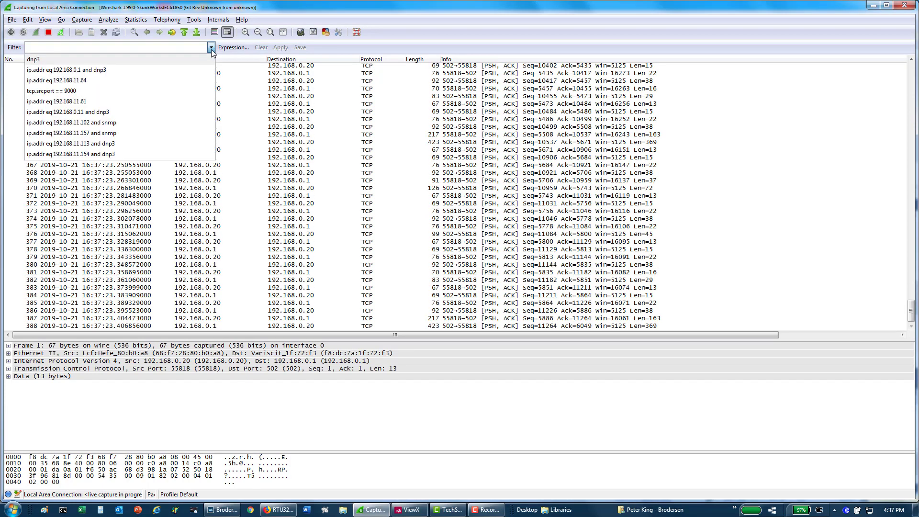
left_click(47, 70)
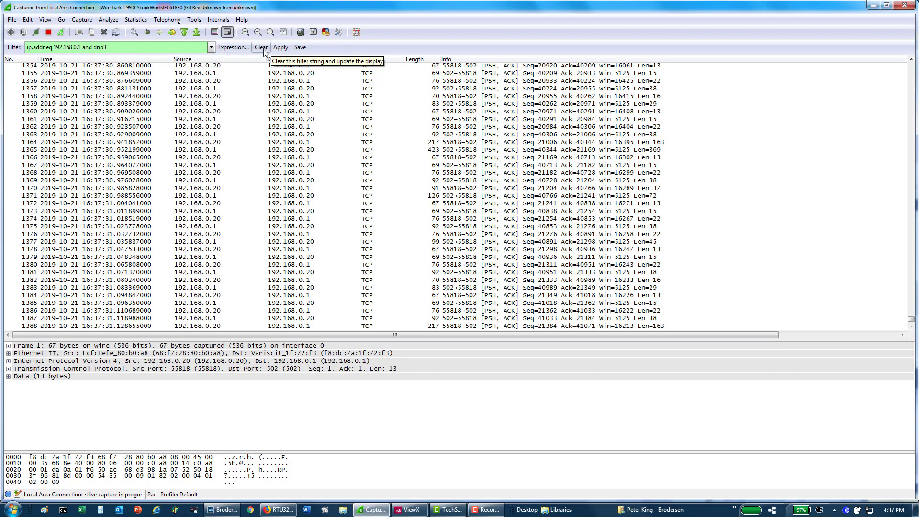
left_click(278, 49)
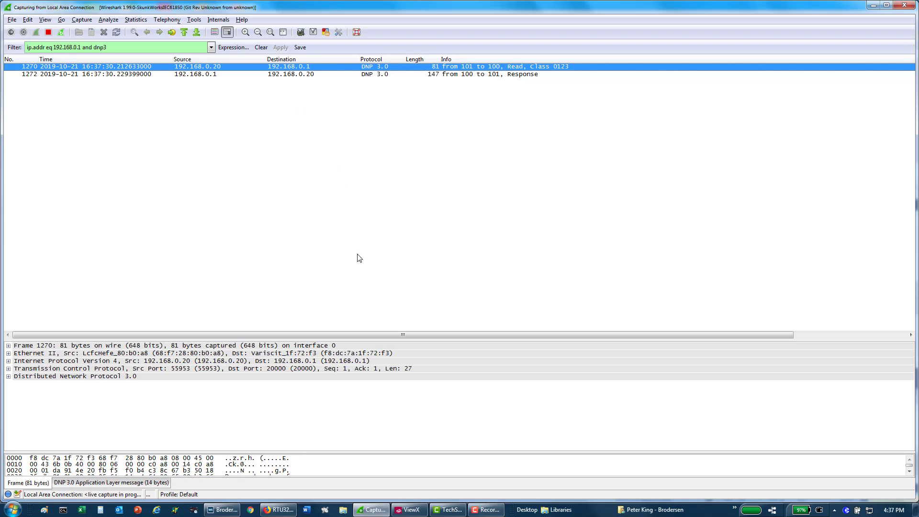
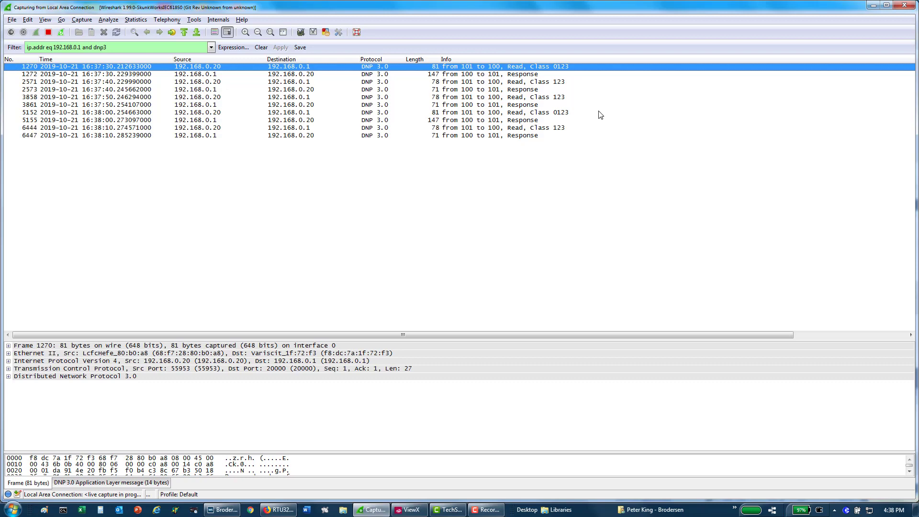
- Expand the DNP3 response objects of frame 5155 in an enlarged details area to read the binary input and 32-bit floating point input points
left_click(530, 122)
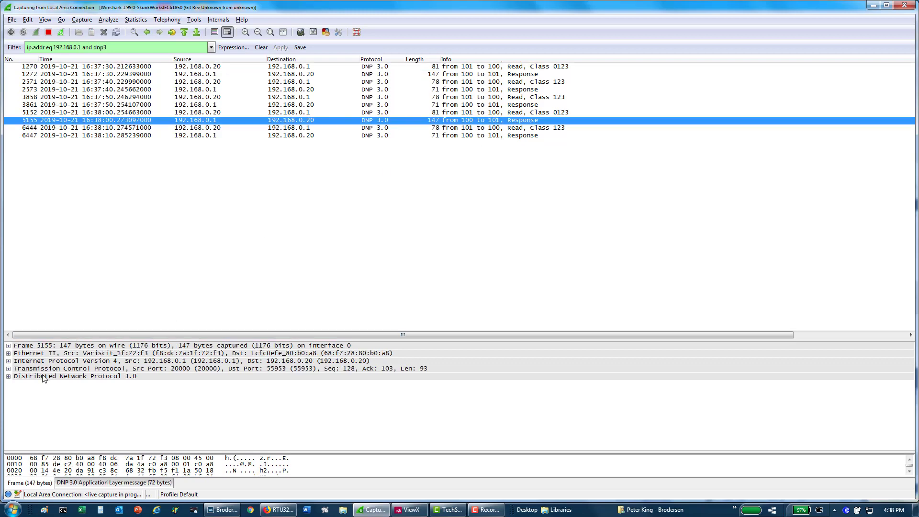
left_click(9, 379)
left_click(8, 377)
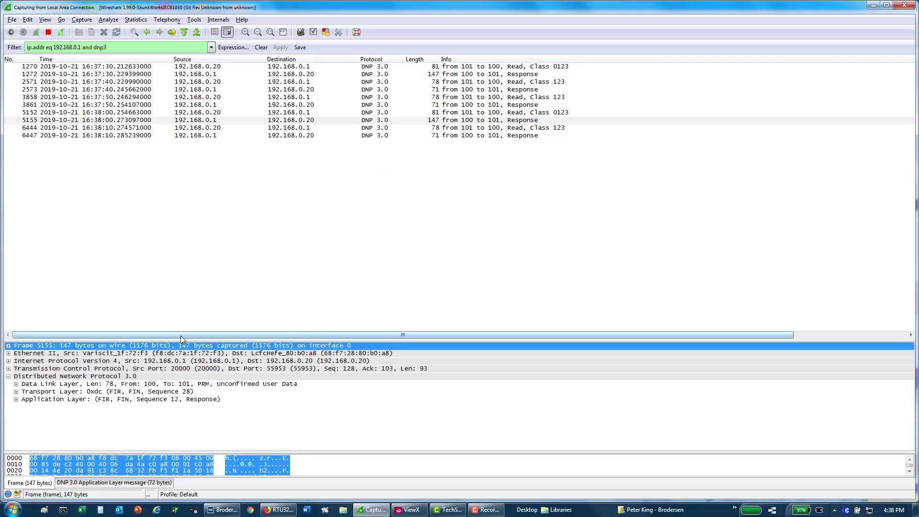
left_click_drag(183, 340, 188, 174)
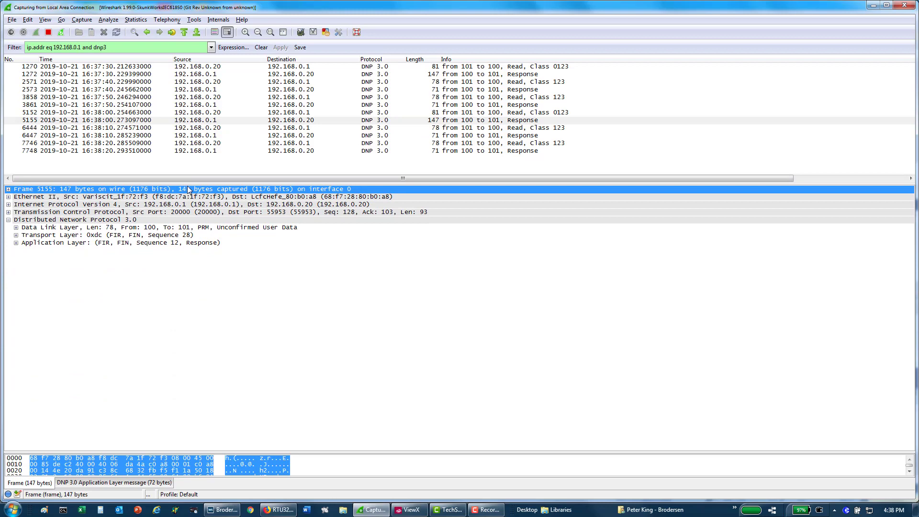
left_click(17, 243)
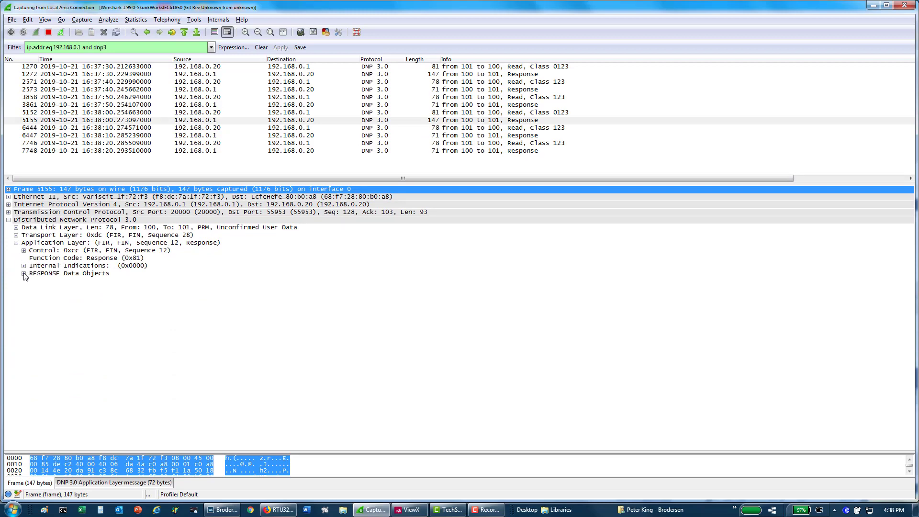
left_click(24, 274)
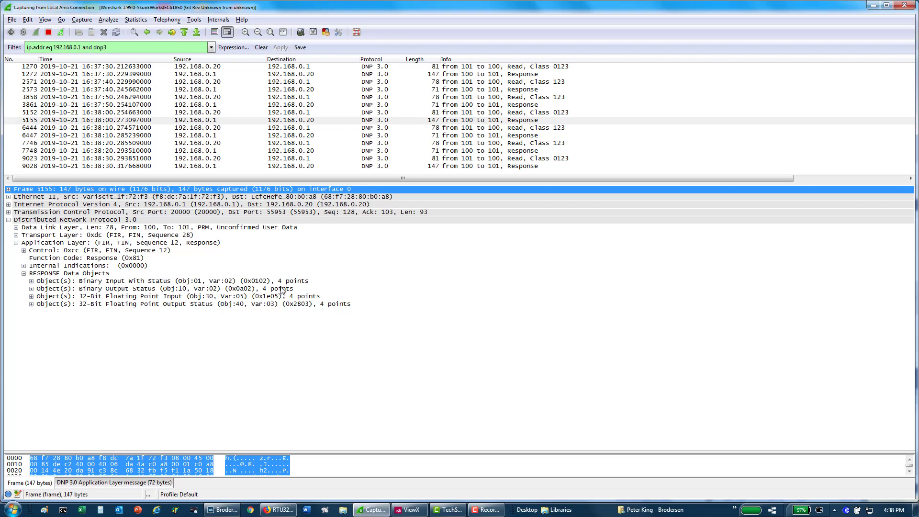
left_click(31, 281)
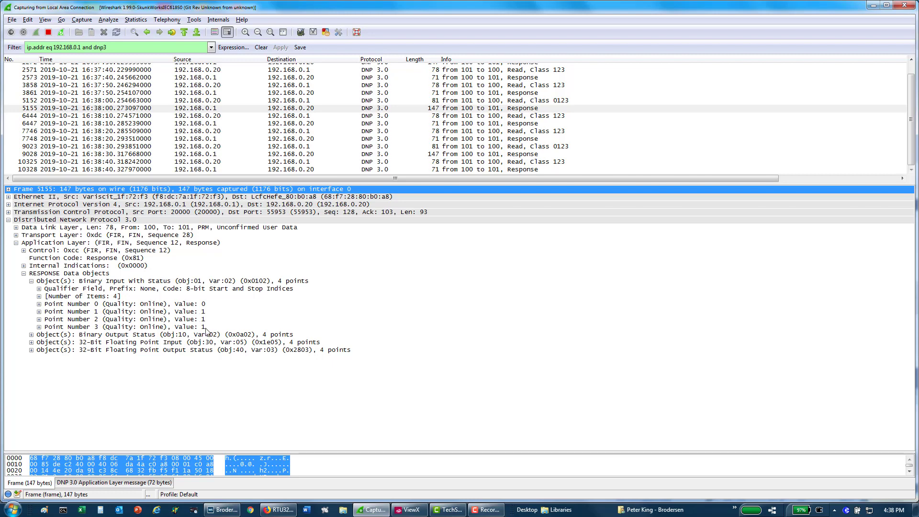
left_click(31, 343)
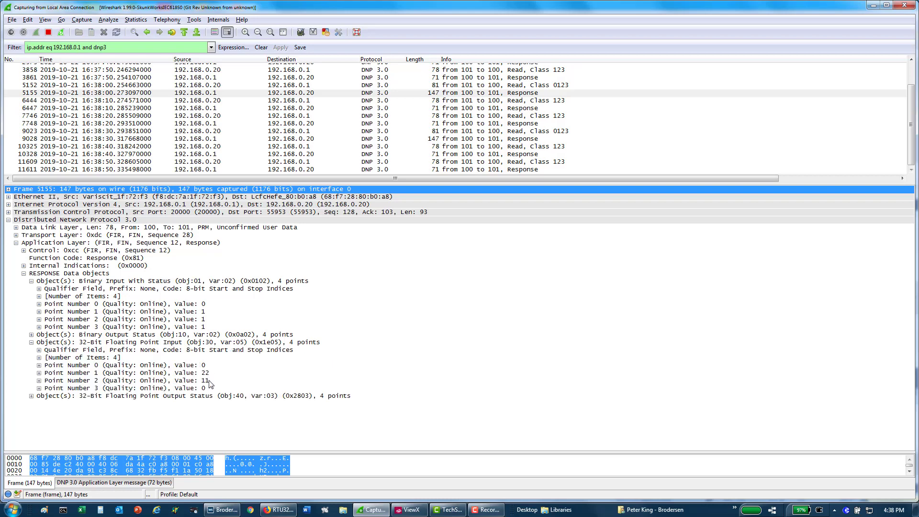
- Switch to Brodersen WorkSuite, resize its window to expose the packet details beside it, and widen its variable list
left_click(222, 509)
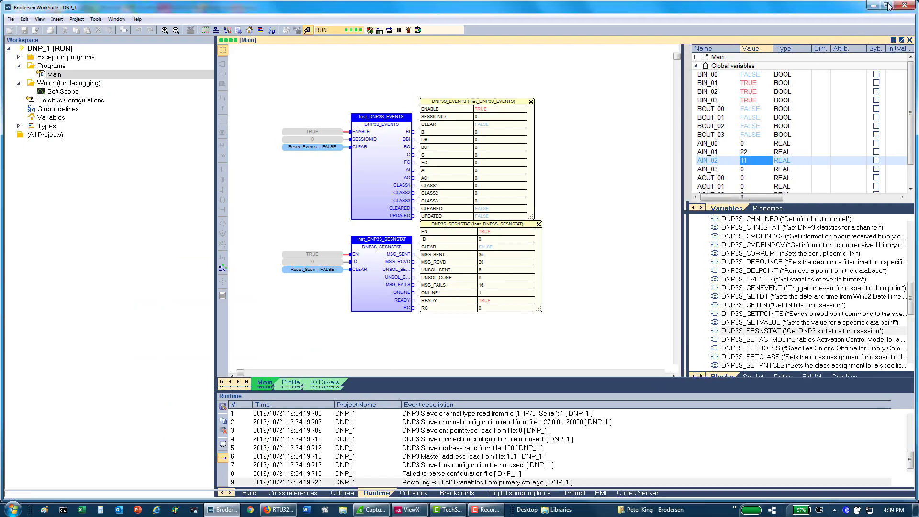
left_click(888, 5)
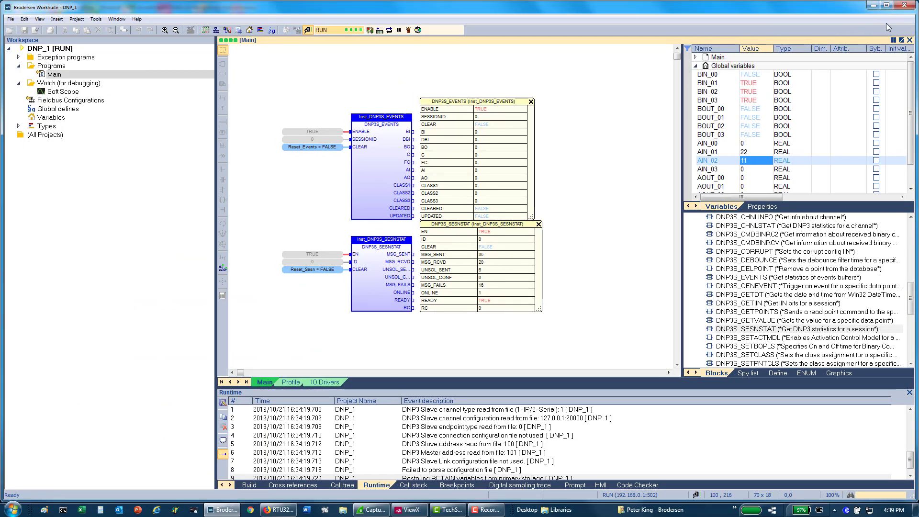
left_click_drag(912, 28, 699, 28)
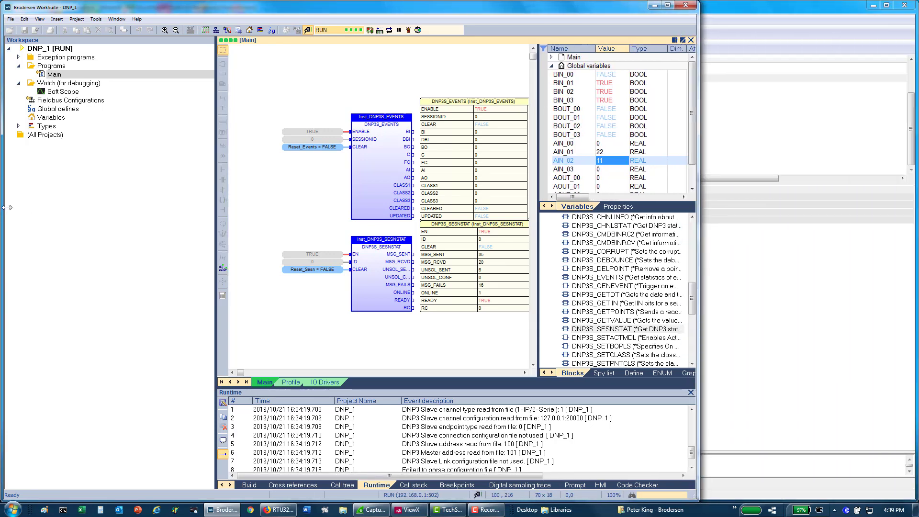
left_click_drag(8, 207, 317, 207)
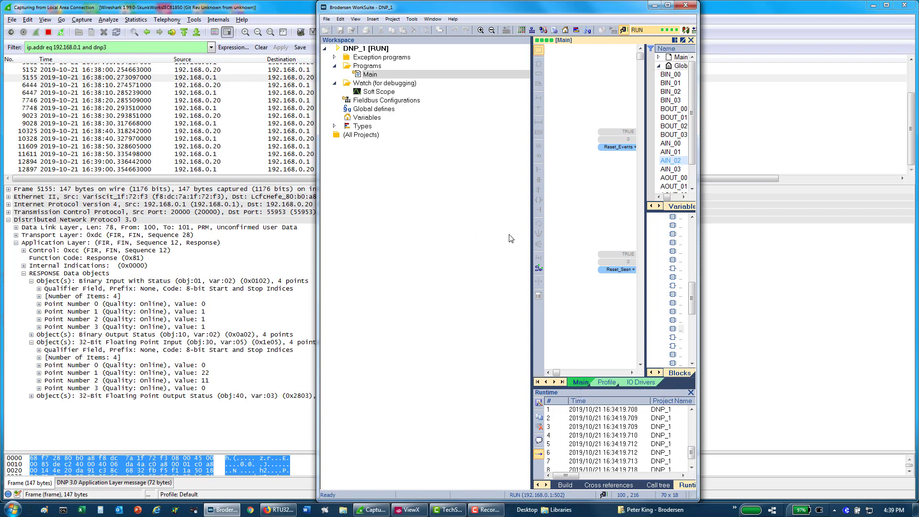
left_click_drag(531, 239, 403, 252)
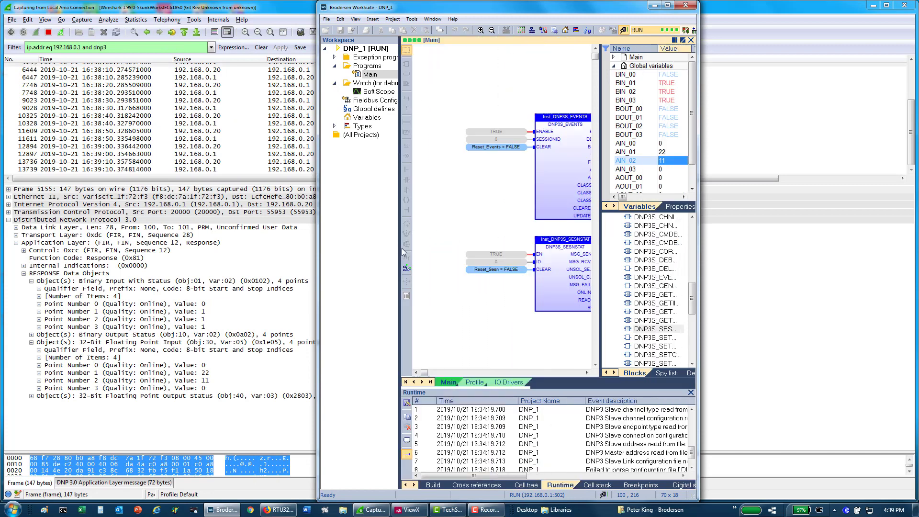
left_click_drag(600, 234, 446, 244)
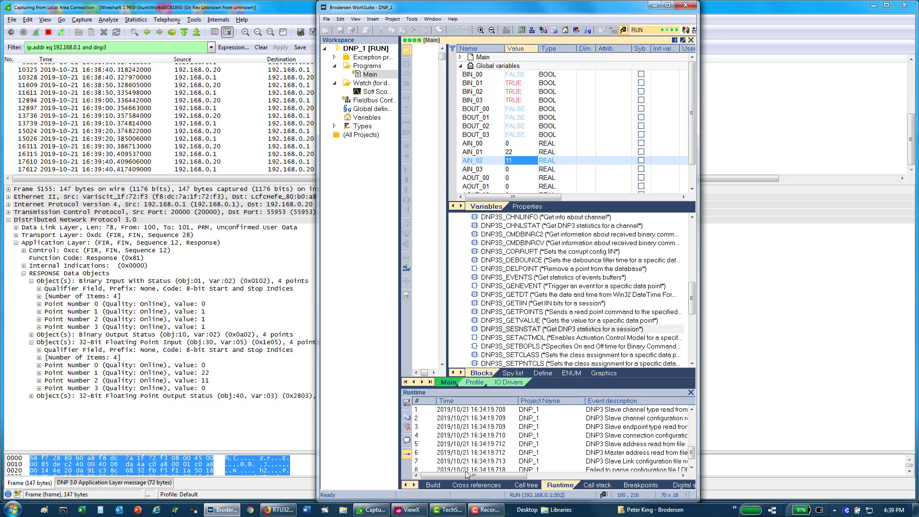
- Switch to ViewX and display the points of New Direct Outstation under DNP RTU100
left_click(419, 511)
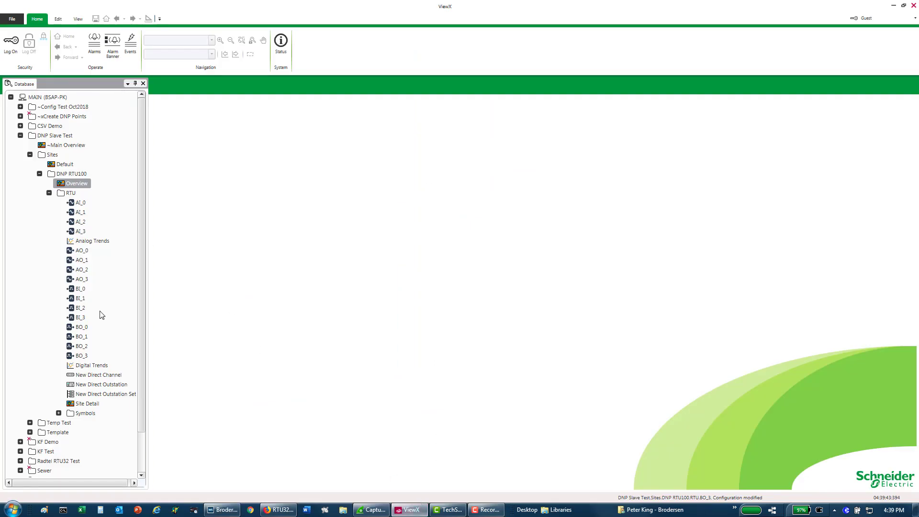
right_click(96, 385)
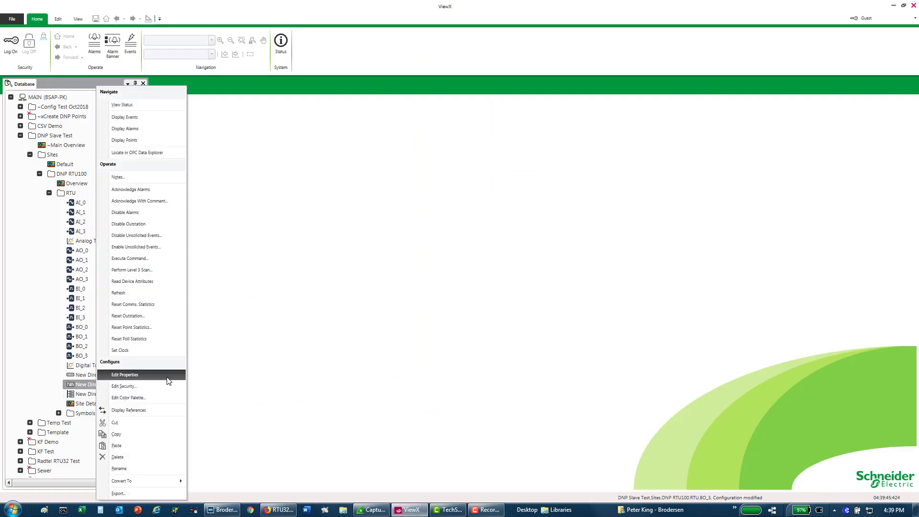
left_click(124, 140)
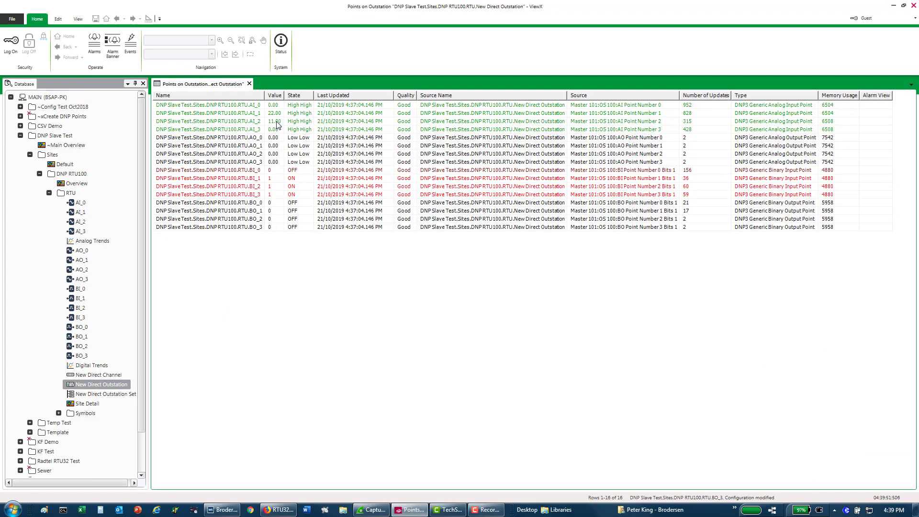
right_click(66, 175)
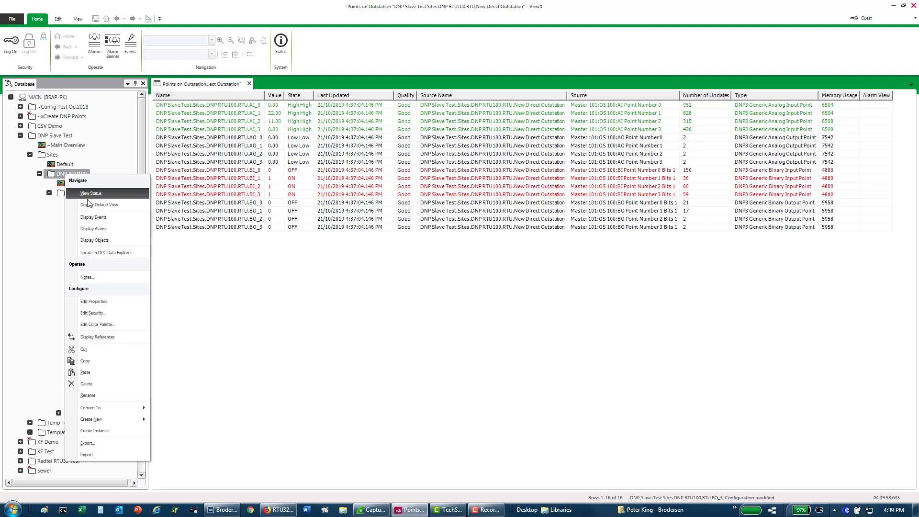
left_click(61, 214)
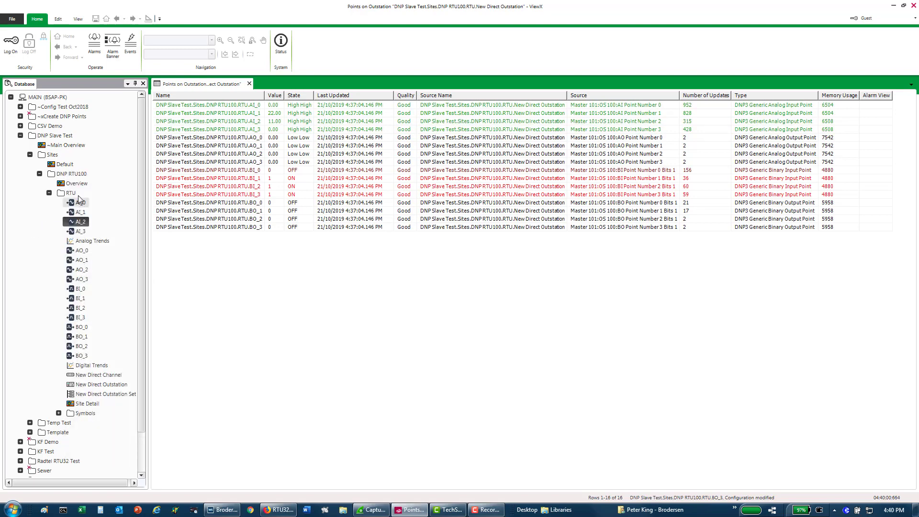
right_click(73, 193)
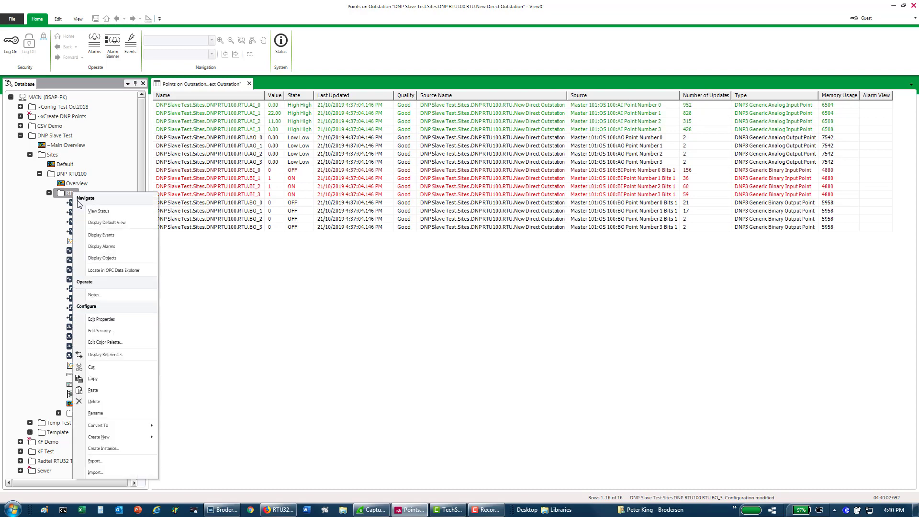
left_click(207, 324)
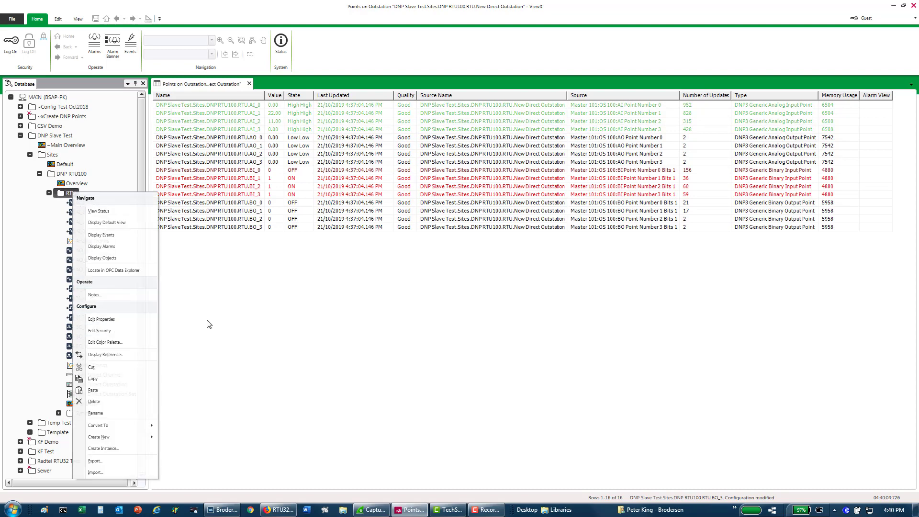
left_click(62, 138)
right_click(63, 138)
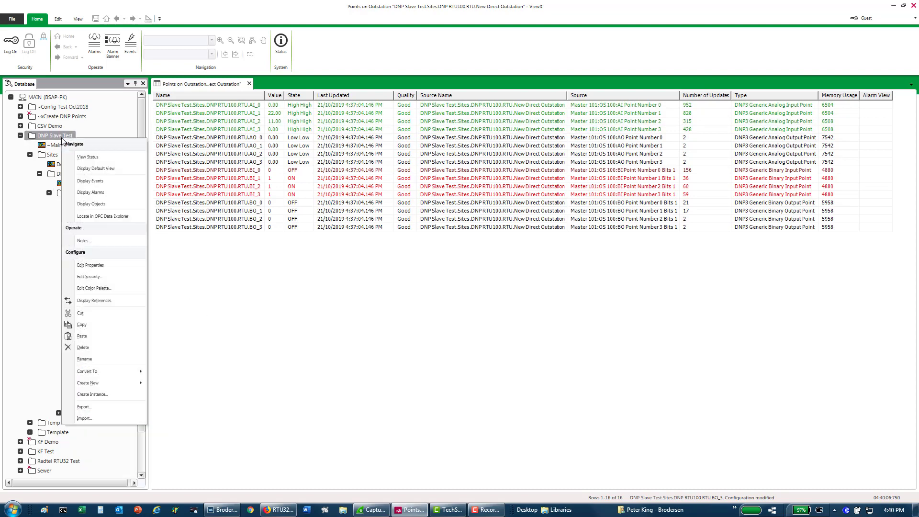
left_click(205, 298)
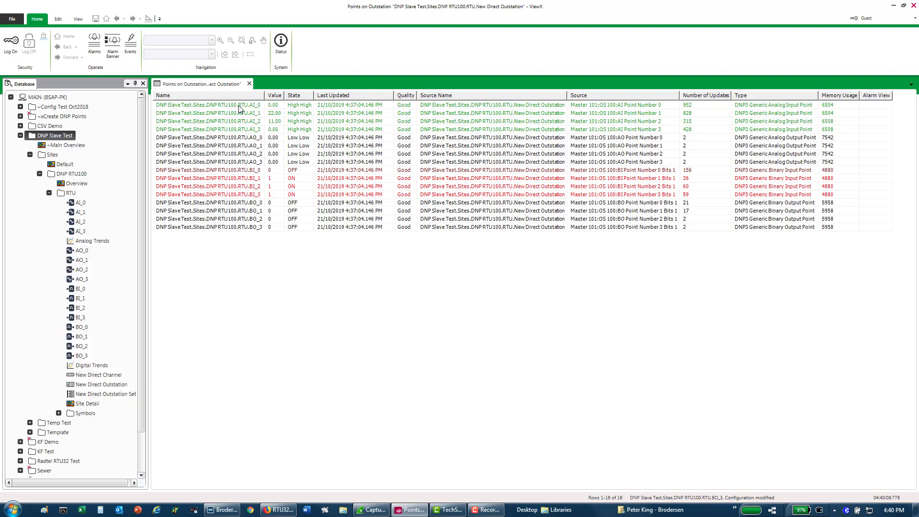
- Acknowledge the alarms on analog input points AI_1, AI_2, AI_3 and AI_0 in the outstation's point list
left_click(239, 106)
left_click(241, 115)
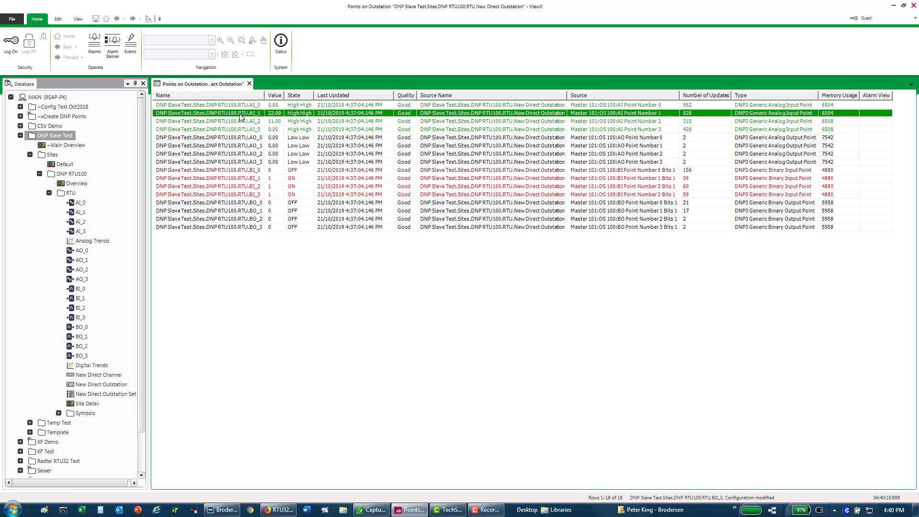
right_click(240, 115)
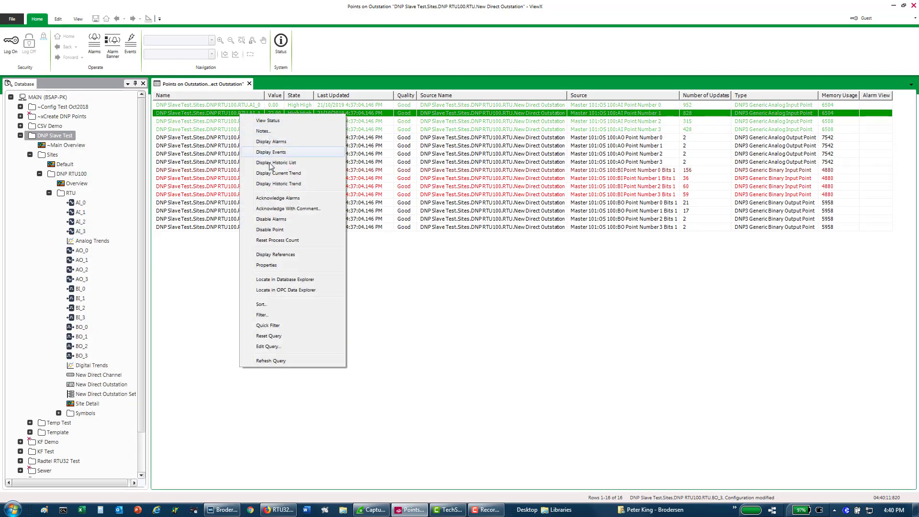
left_click(270, 200)
right_click(235, 121)
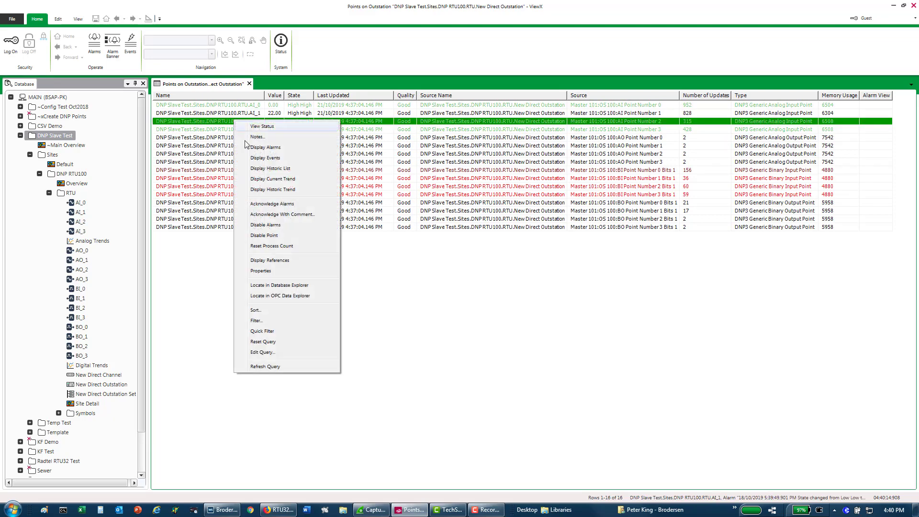
left_click(262, 204)
key("Down")
key("Menu")
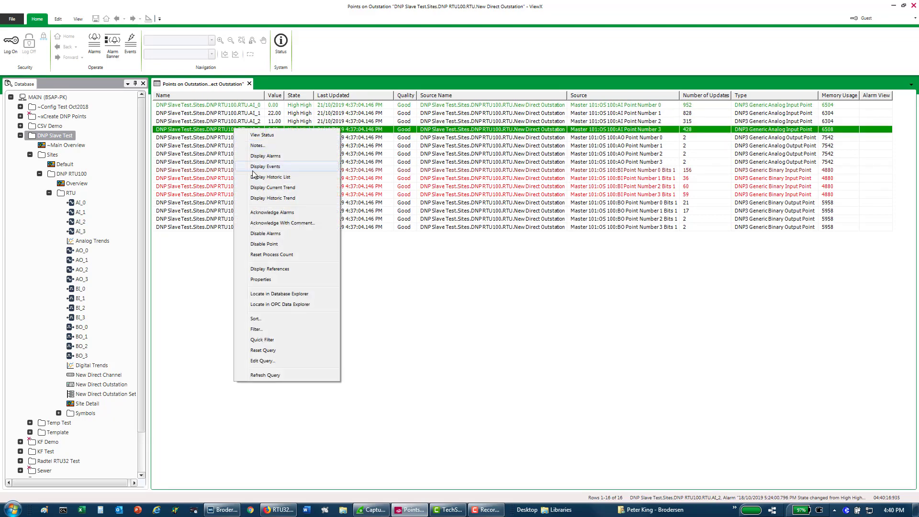
left_click(261, 210)
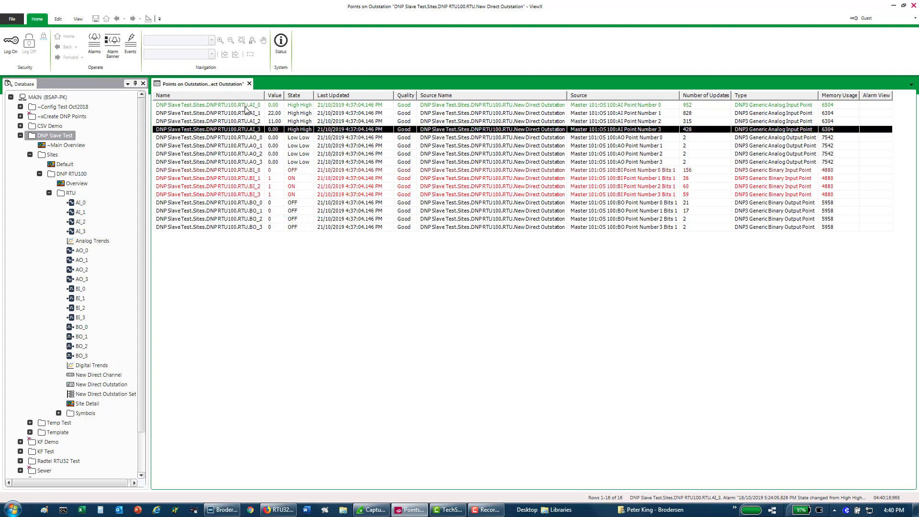
right_click(245, 108)
left_click(280, 190)
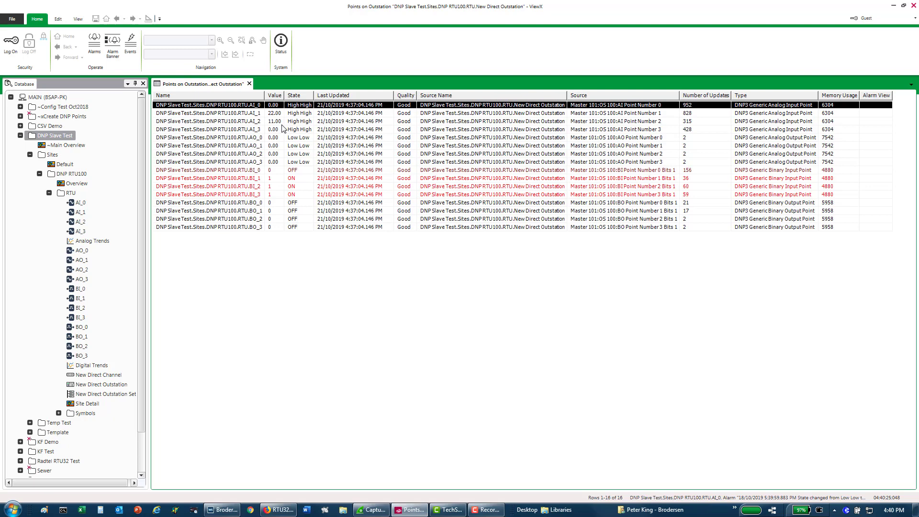
- Restore ViewX to a smaller window and arrange it beside Brodersen WorkSuite so both value lists can be seen
left_click(904, 5)
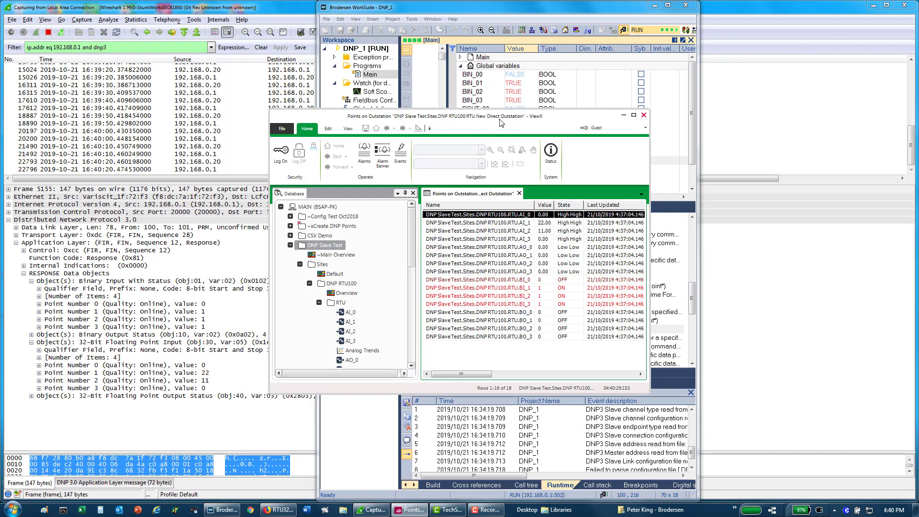
left_click_drag(500, 118, 259, 57)
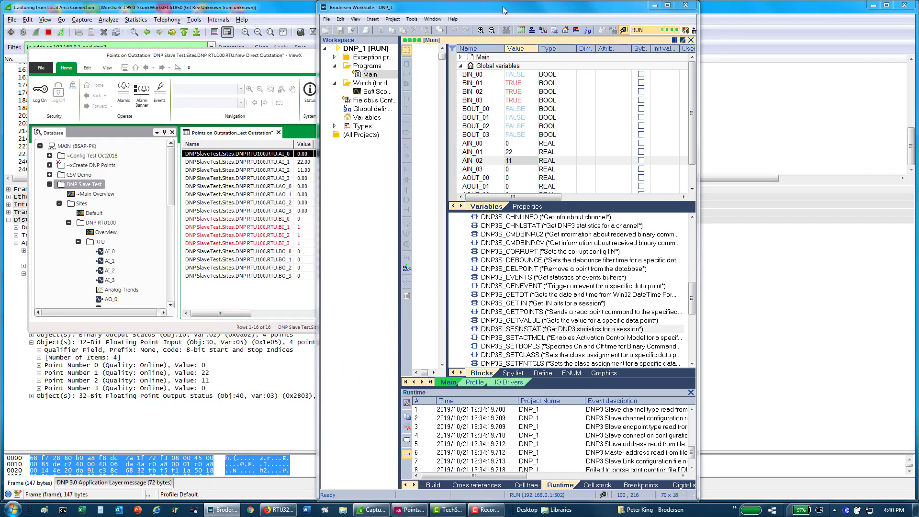
left_click_drag(503, 7, 631, 16)
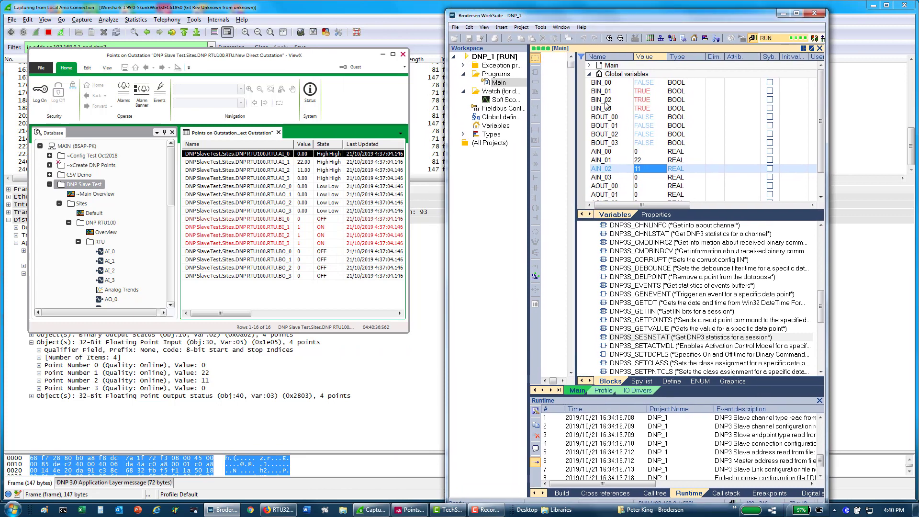
- Force BIN_01 to FALSE and back to TRUE in WorkSuite while watching point BI_1 in ViewX
left_click(283, 228)
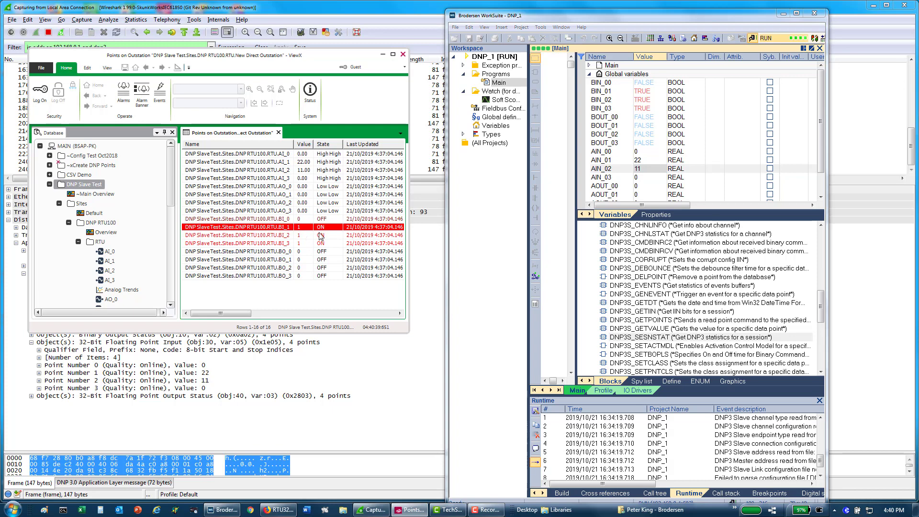
double_click(645, 96)
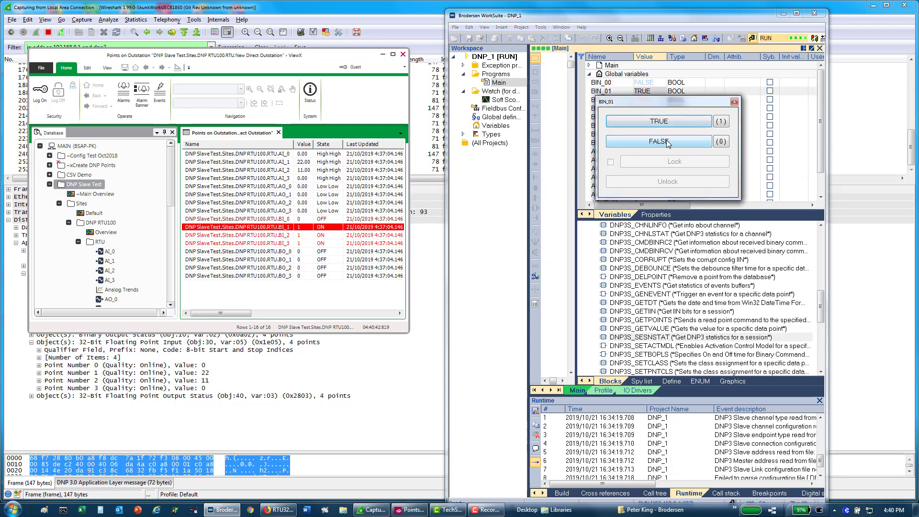
left_click(668, 141)
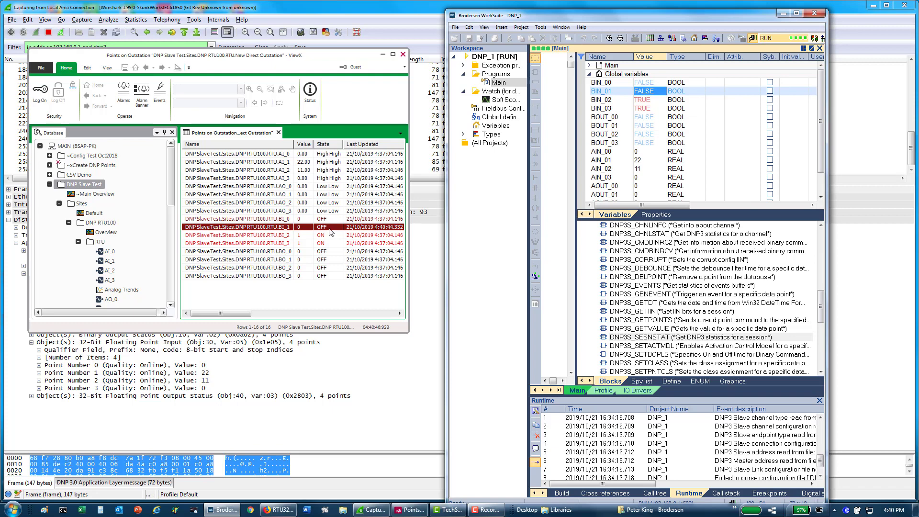
double_click(646, 91)
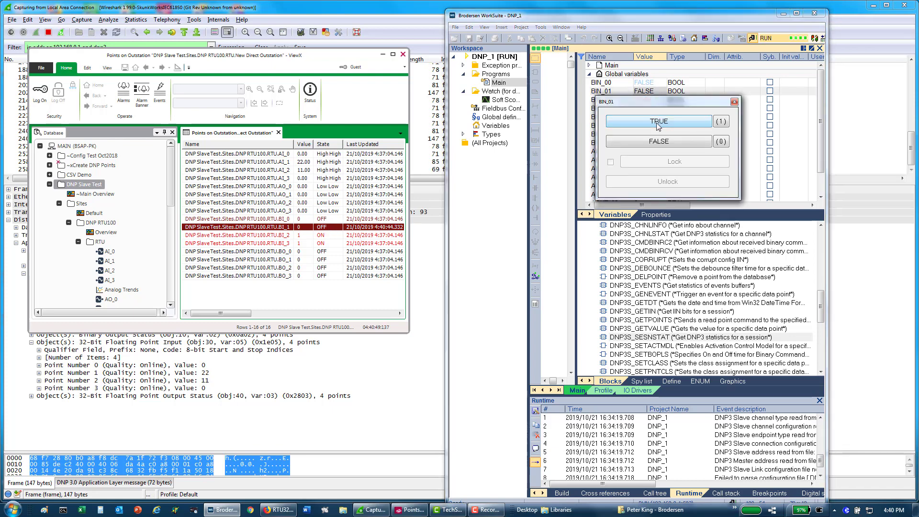
left_click(657, 122)
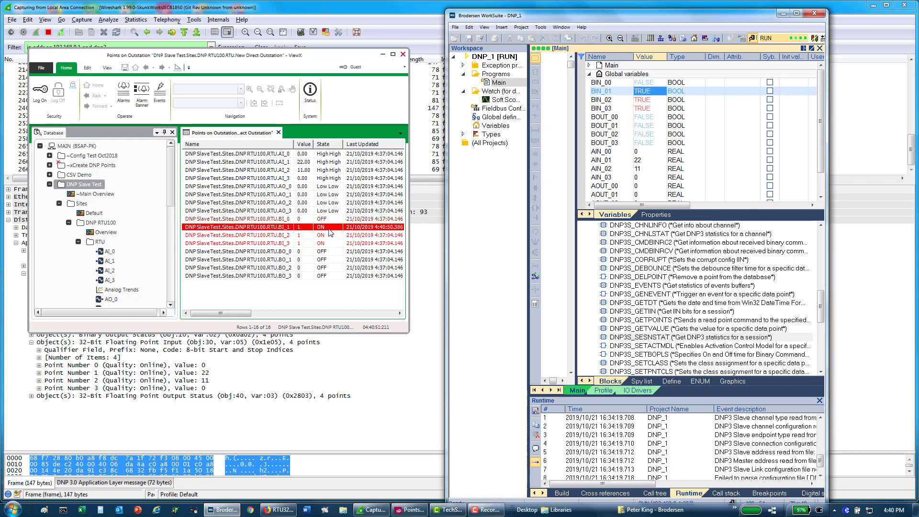
- Switch to Wireshark and examine the binary input change object in the unsolicited response of frame 26600
left_click(423, 154)
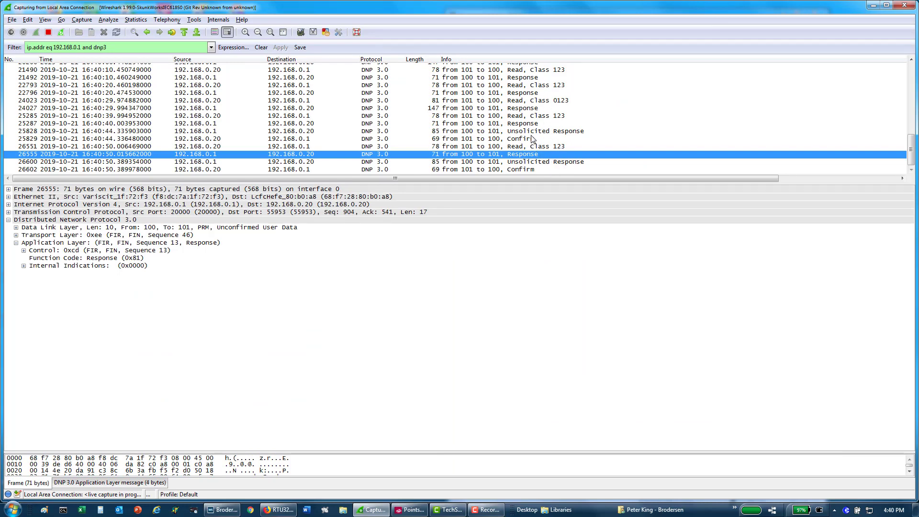
left_click(549, 160)
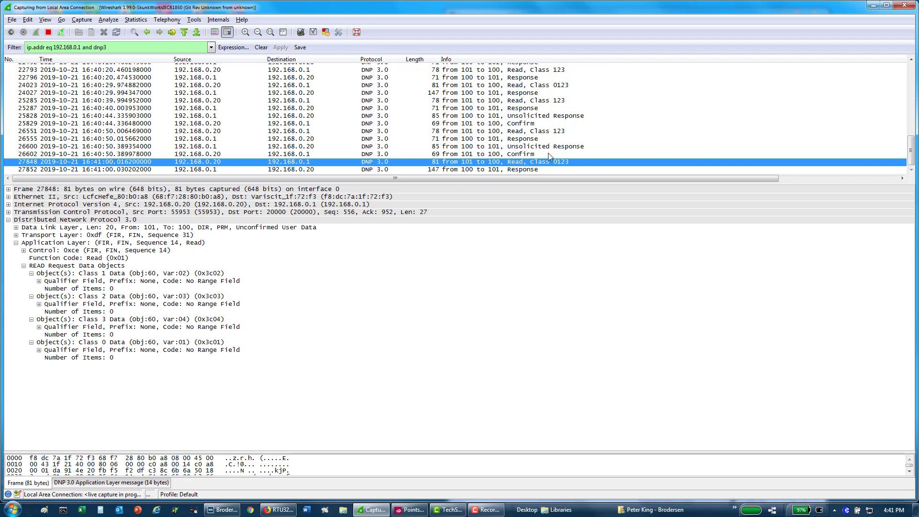
left_click(543, 148)
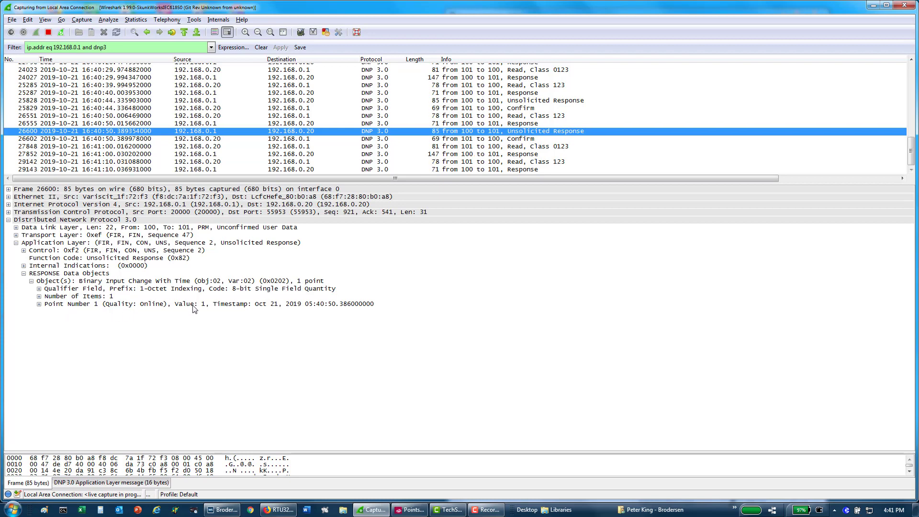
- Switch to Brodersen WorkSuite and force BIN_01 to FALSE
left_click(221, 509)
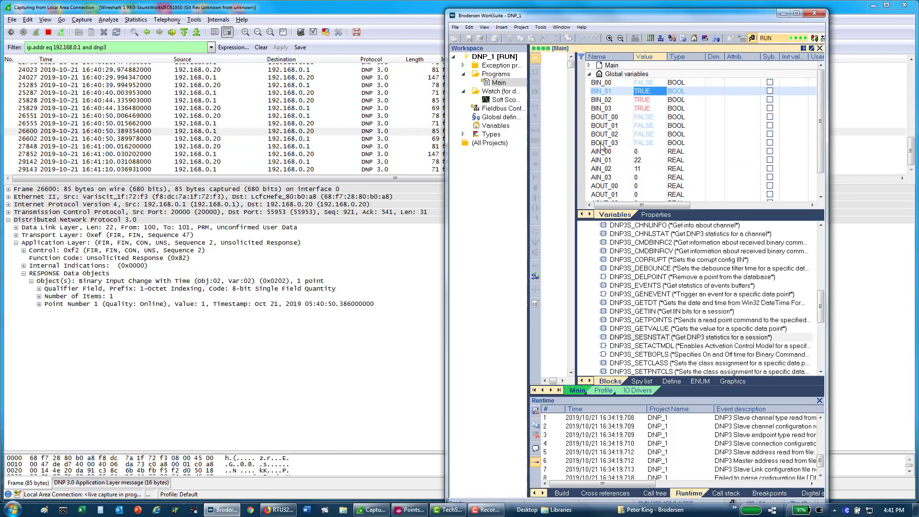
double_click(642, 93)
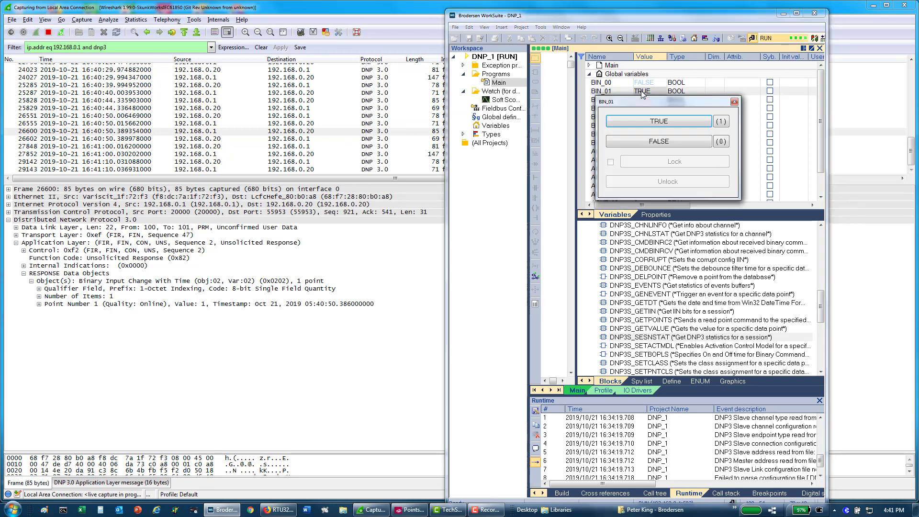
left_click(642, 140)
- Examine the unsolicited response in Wireshark frame 30449 and compare it with BI_1 in ViewX and BIN_01 in WorkSuite
left_click(420, 156)
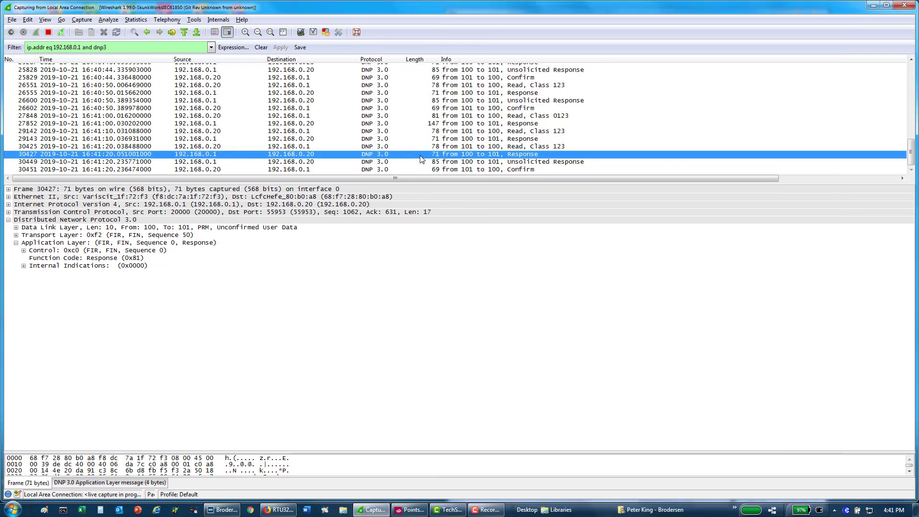
left_click(534, 164)
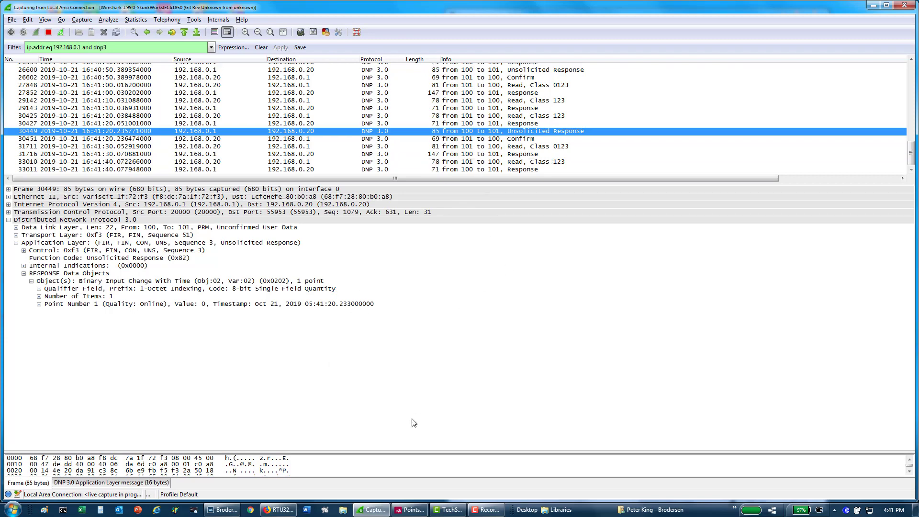
mouse_move(405, 512)
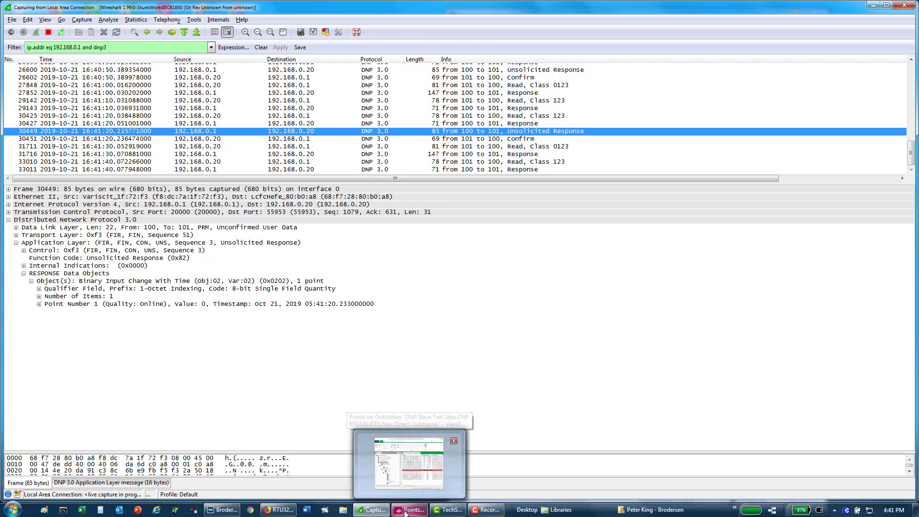
left_click(405, 511)
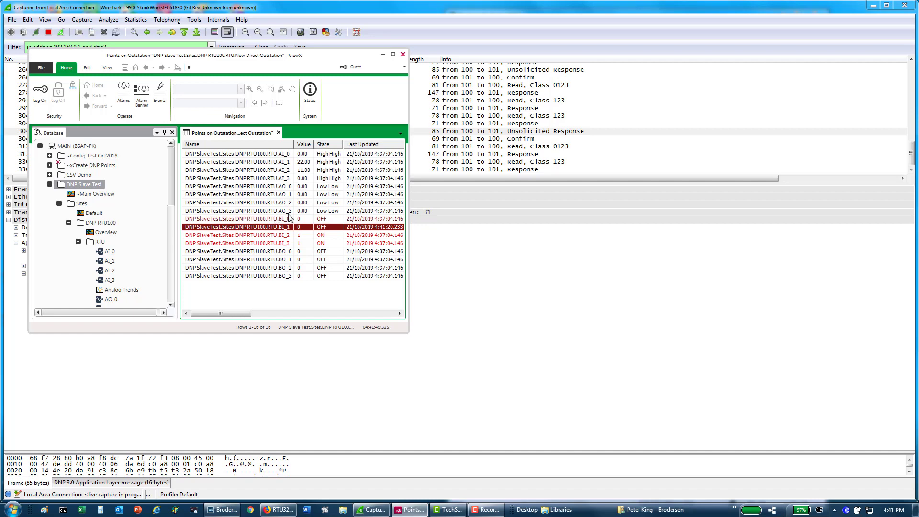
left_click(224, 510)
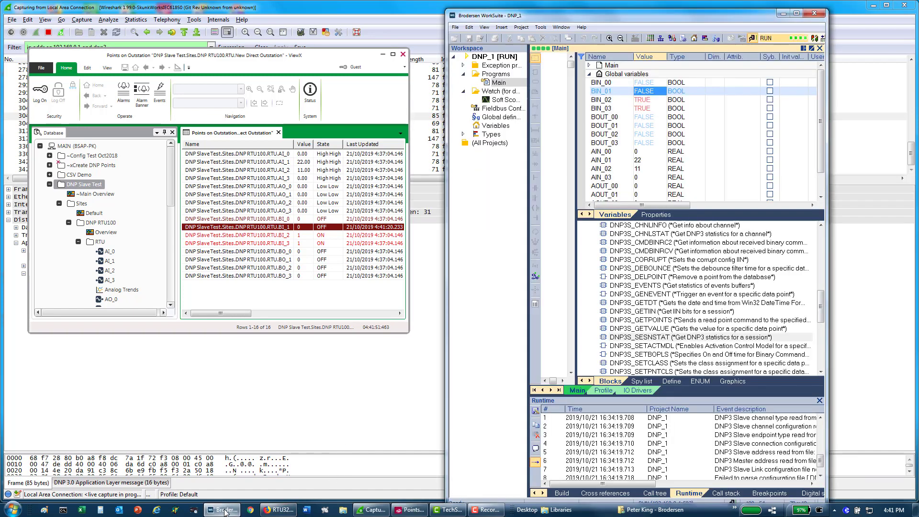
left_click(406, 371)
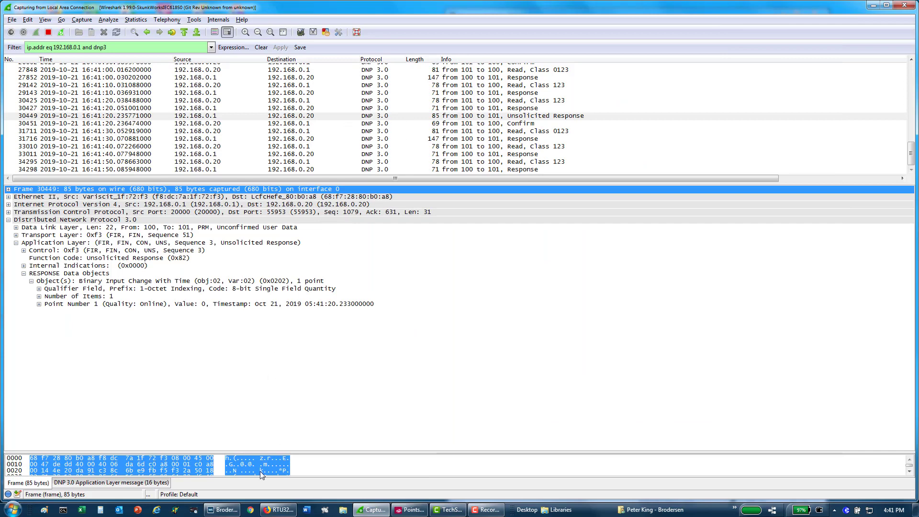
- Switch to Firefox, open the RTU's Network Packet Capture utility at 192.168.0.1, and start a capture with the existing settings
left_click(279, 509)
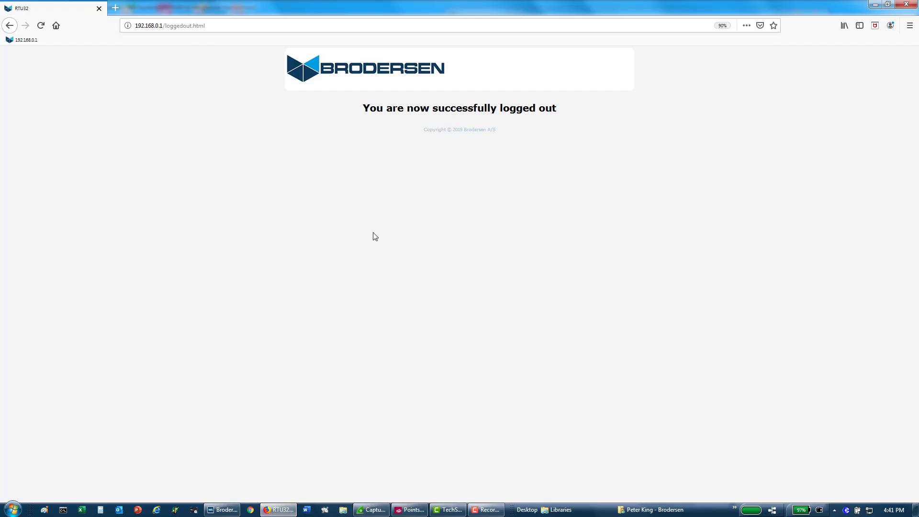
left_click(24, 40)
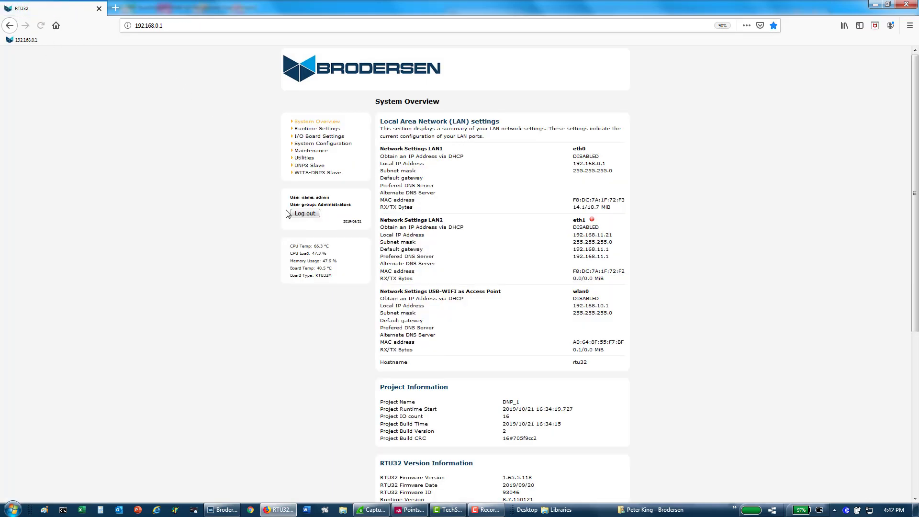
left_click(310, 160)
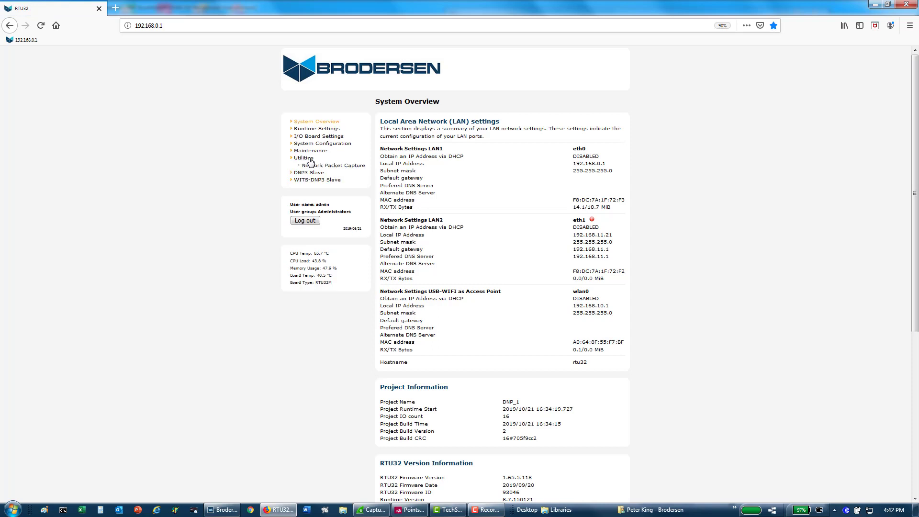
left_click(341, 167)
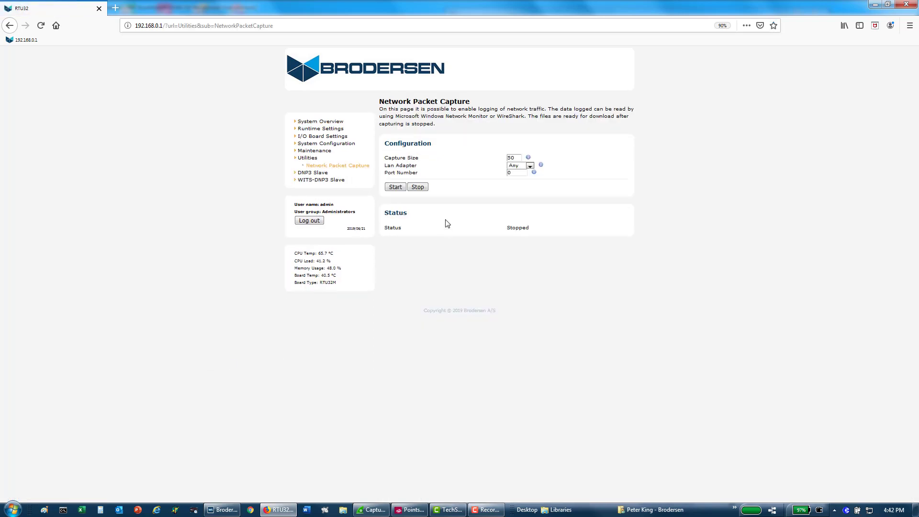
left_click(395, 187)
- In Brodersen WorkSuite, force BIN_02 to FALSE and back to TRUE, and force BIN_03 to FALSE
left_click(223, 510)
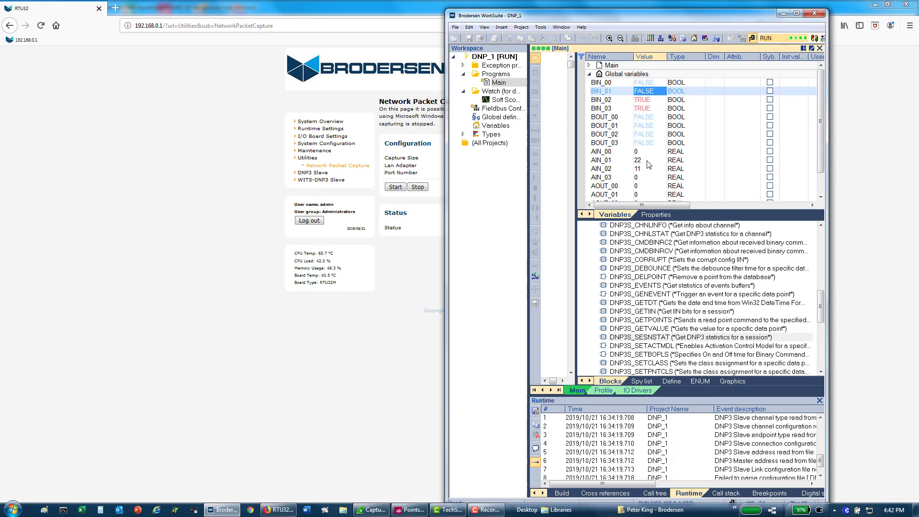
double_click(640, 101)
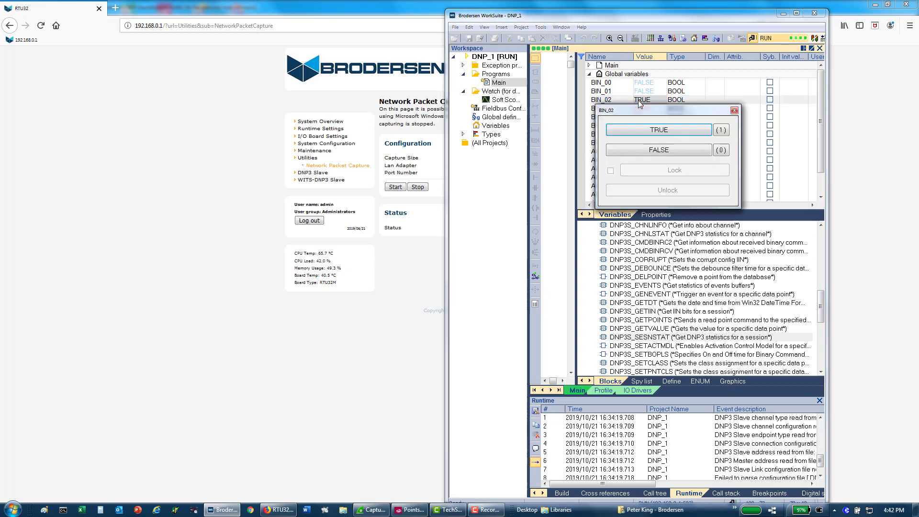
left_click(656, 151)
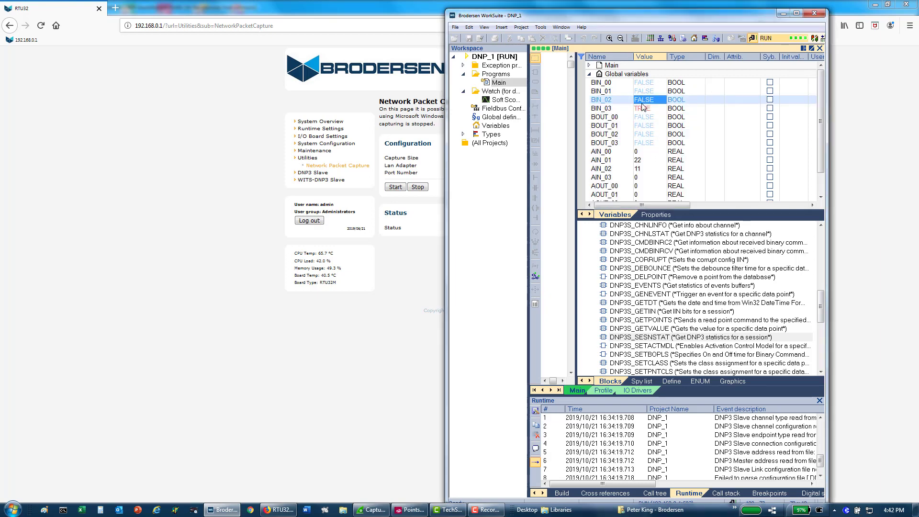
double_click(642, 102)
left_click(652, 130)
double_click(647, 110)
left_click(657, 159)
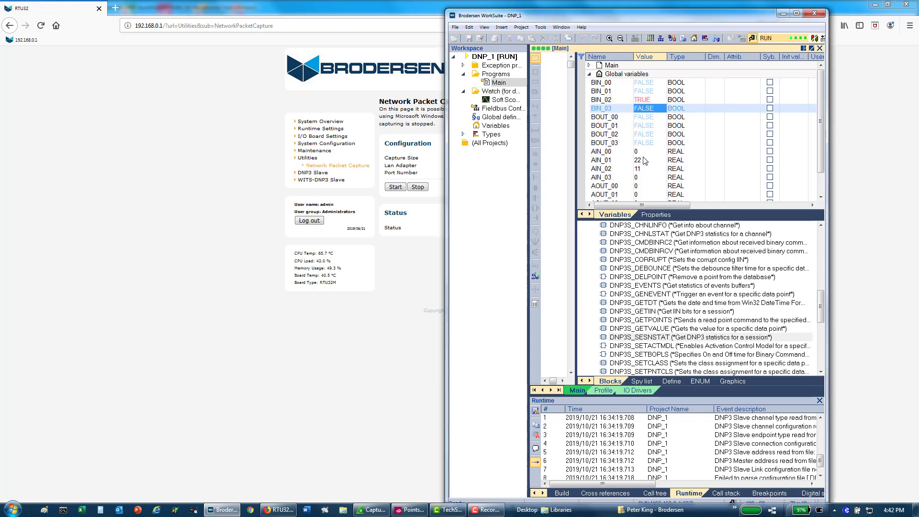
- Force the analog variable AIN_01 to 5
left_click(639, 163)
double_click(638, 163)
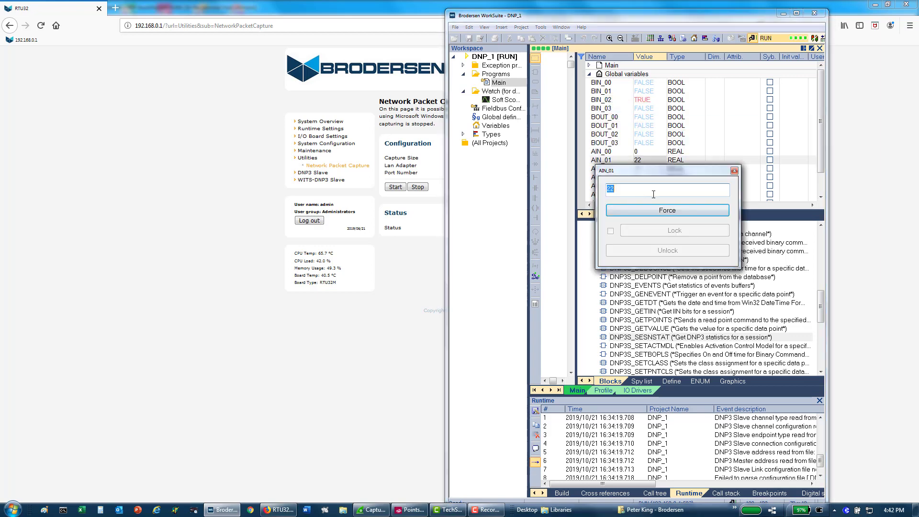
key("Return")
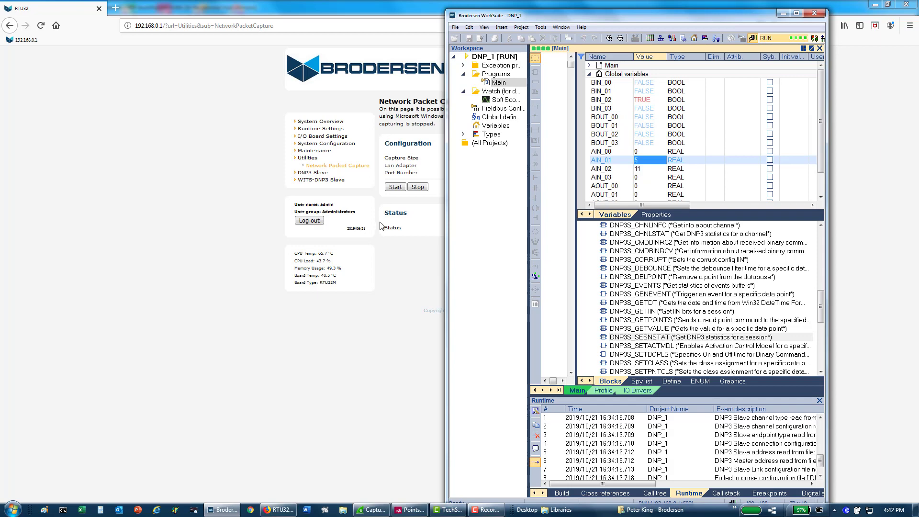
- Stop the RTU's packet capture in Firefox, then download Packet Capture File 1 (netlog1.cap) and open it with Wireshark
left_click(424, 190)
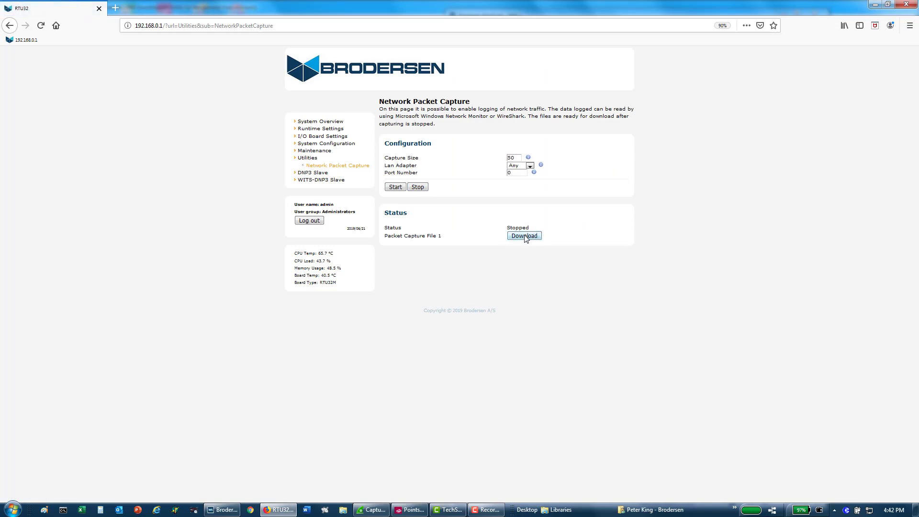
left_click(525, 236)
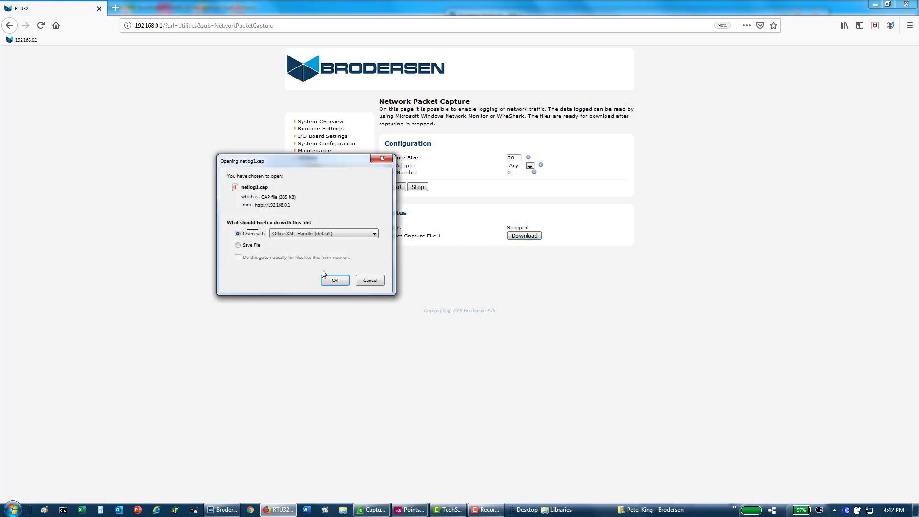
left_click(369, 234)
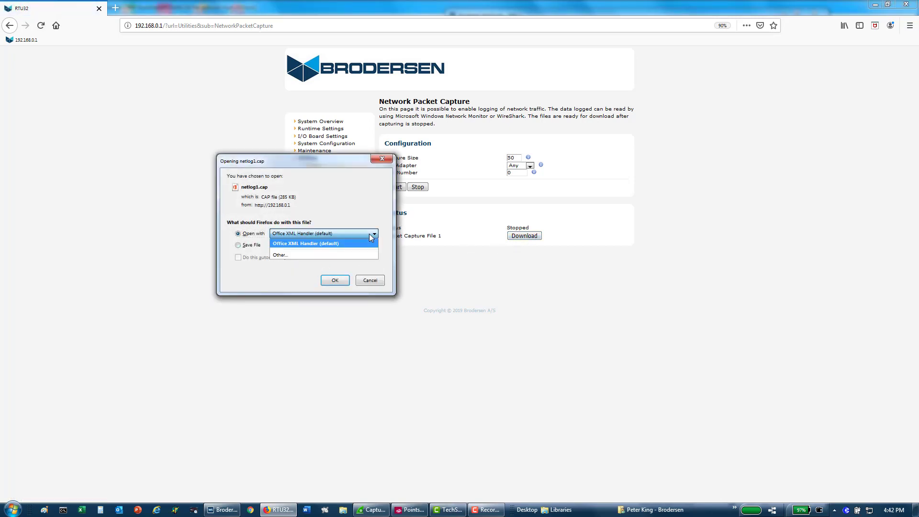
left_click(282, 254)
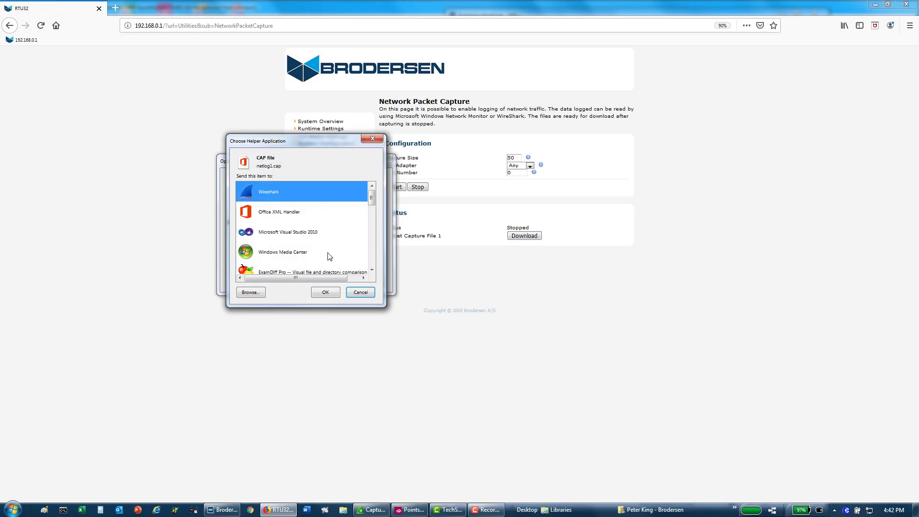
left_click(327, 292)
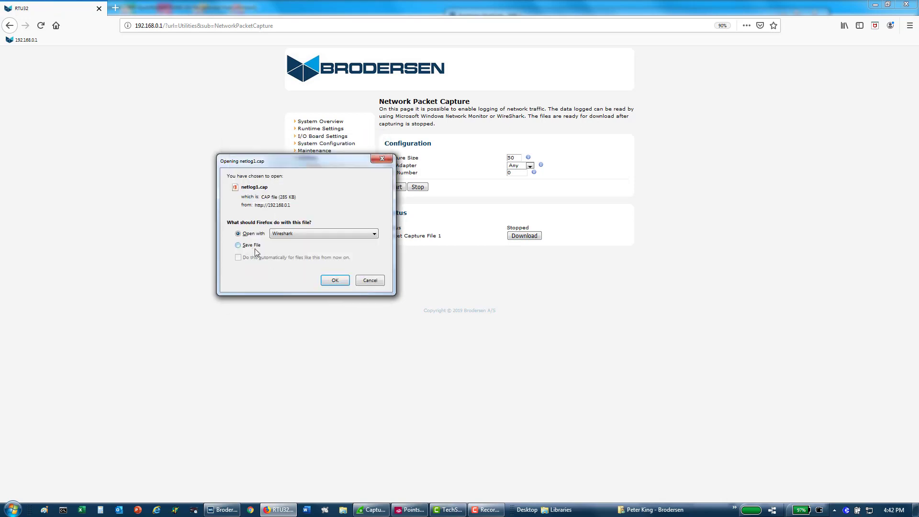
left_click(335, 280)
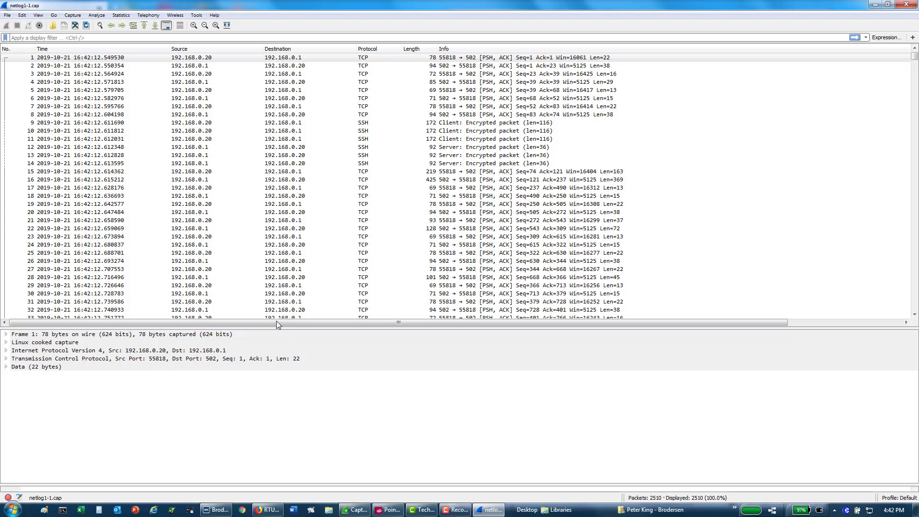
- Filter the downloaded capture with "ip.addr eq 192.168.0.1 and dnp3"
left_click(867, 38)
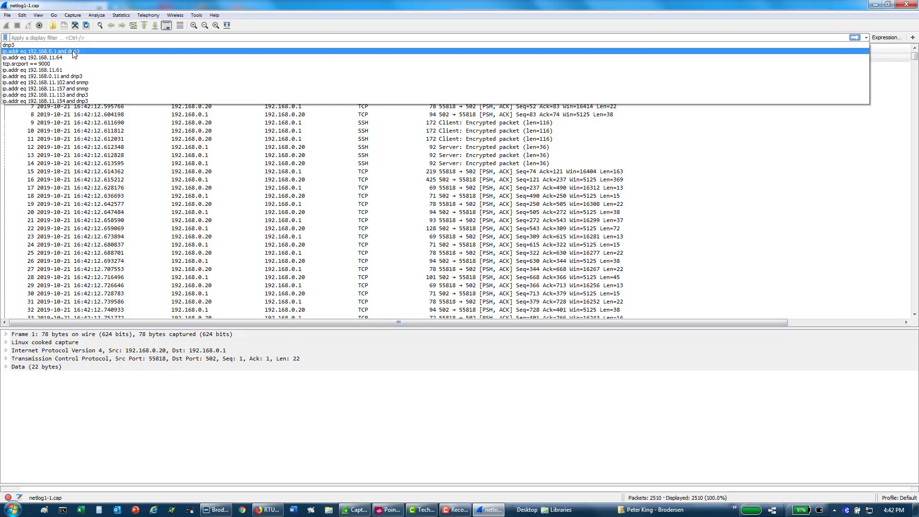
left_click(74, 52)
left_click(855, 38)
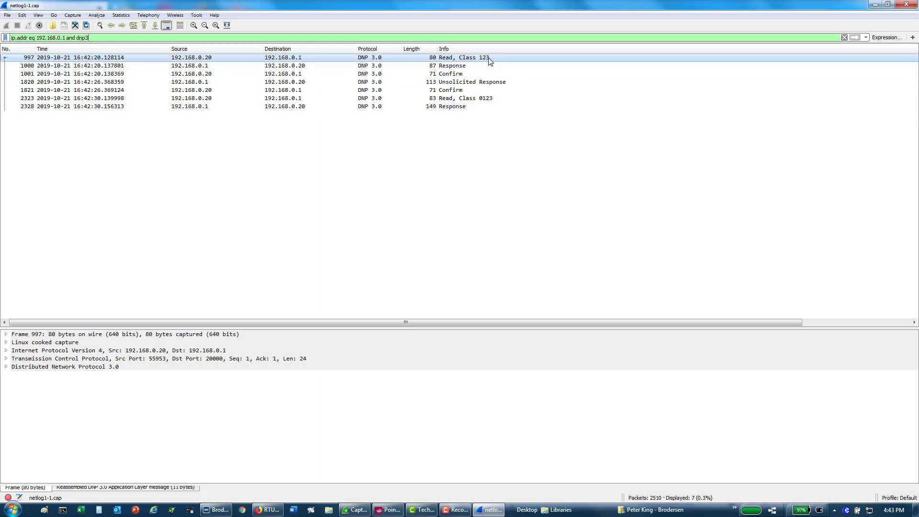
- Examine the response in frame 1000 down to its DNP3 application layer response data objects
left_click(461, 68)
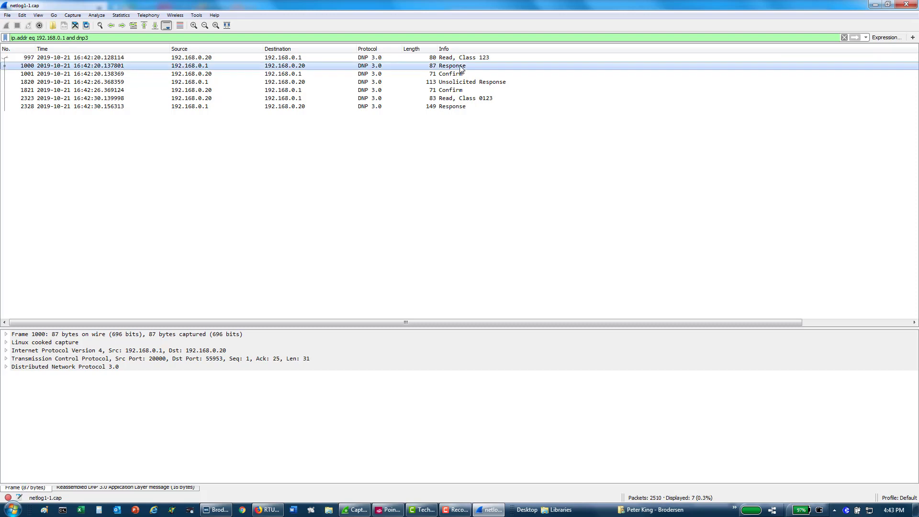
left_click(6, 367)
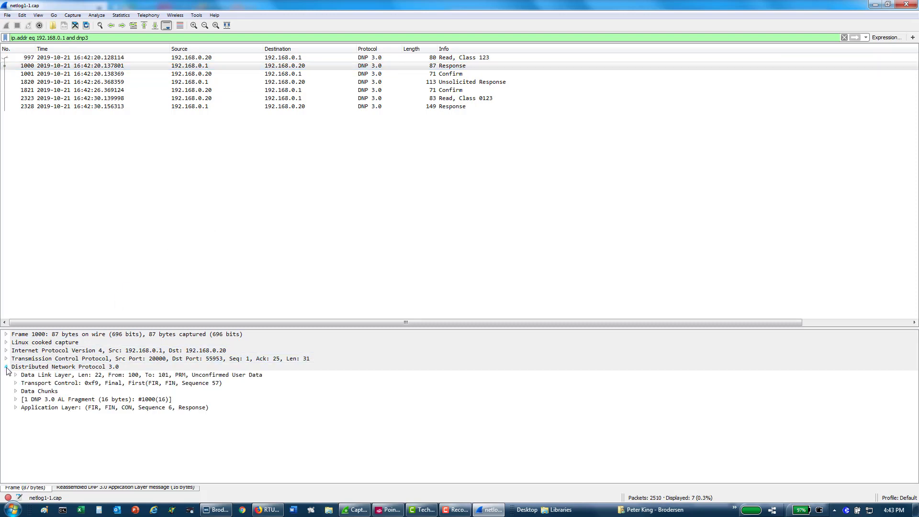
left_click(16, 408)
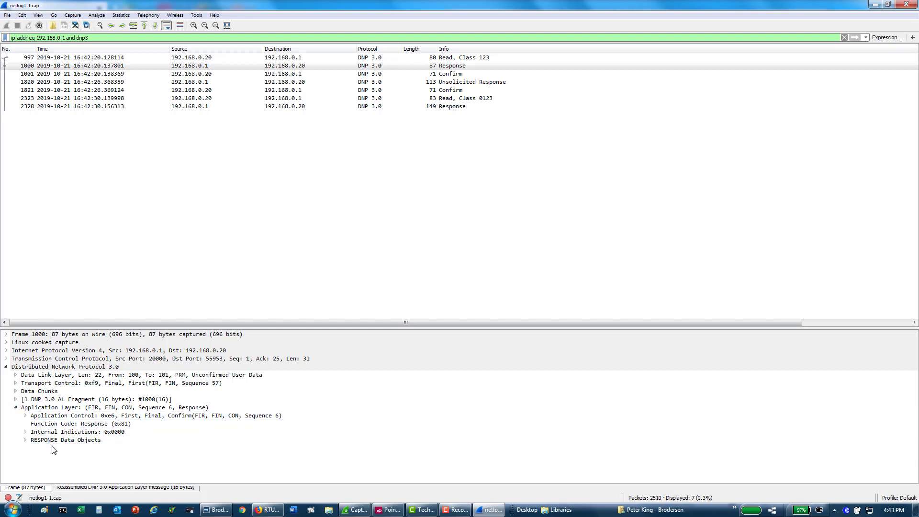
left_click(25, 440)
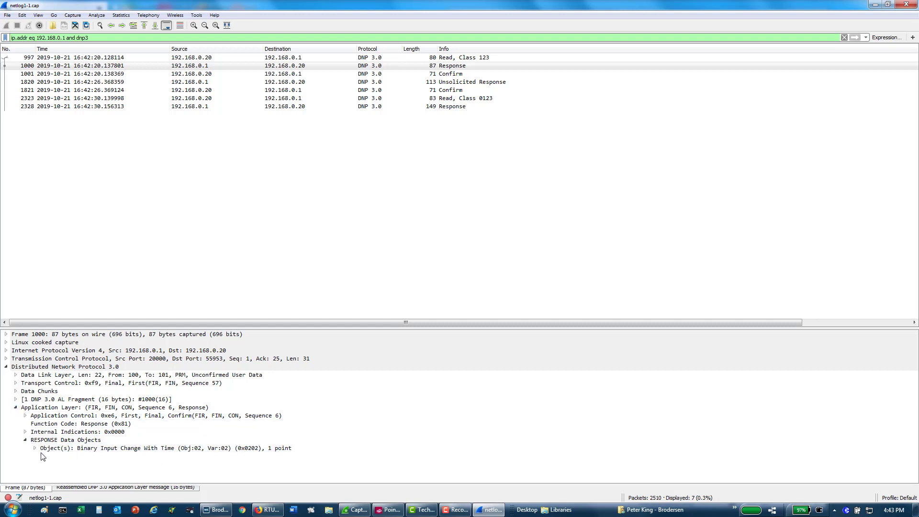
- Examine the unsolicited response 1820 and the floating point inputs in response 2328, and compare them with the variable values in Brodersen WorkSuite
left_click(457, 82)
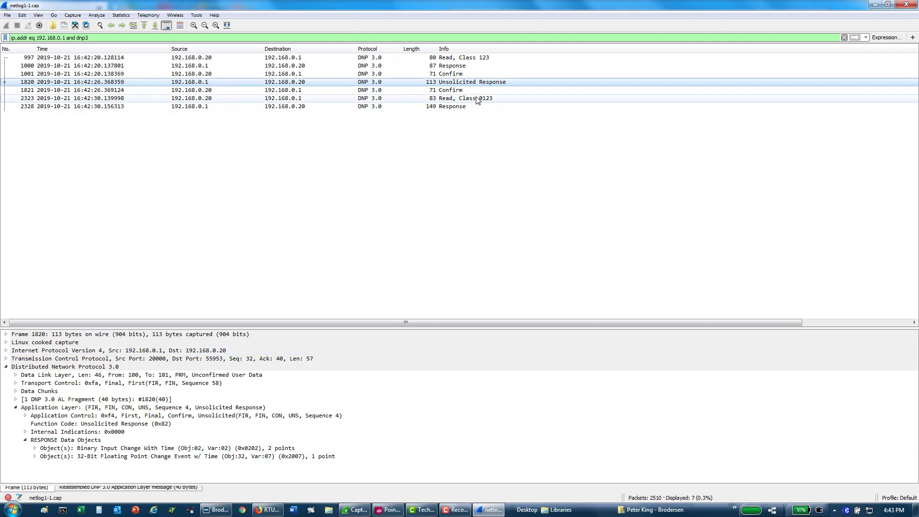
left_click(459, 109)
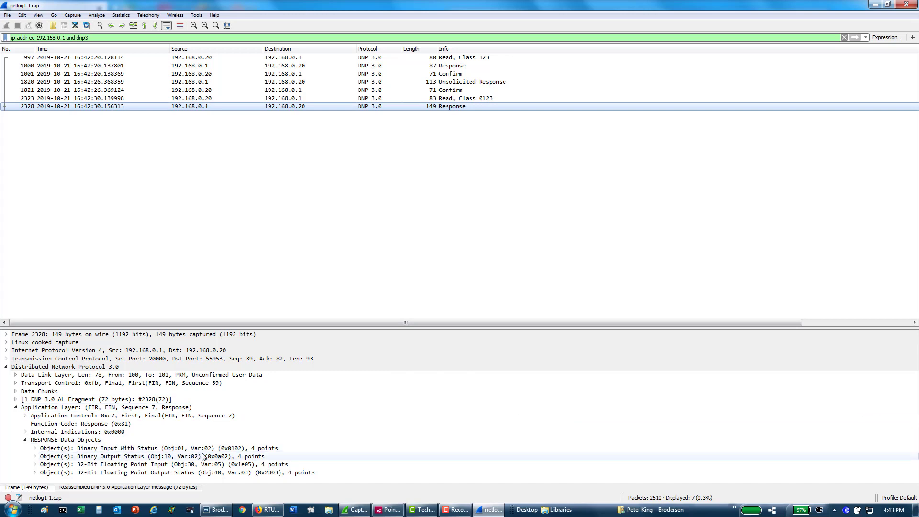
left_click(35, 465)
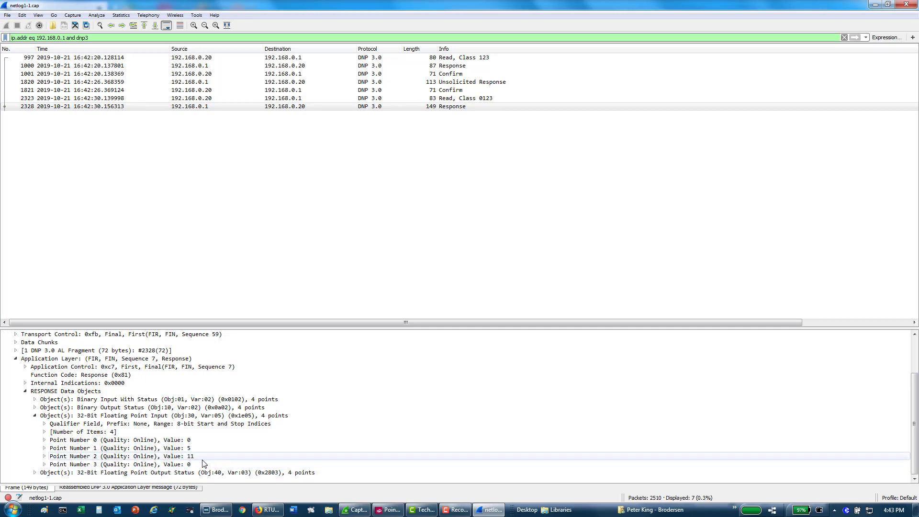
left_click(222, 512)
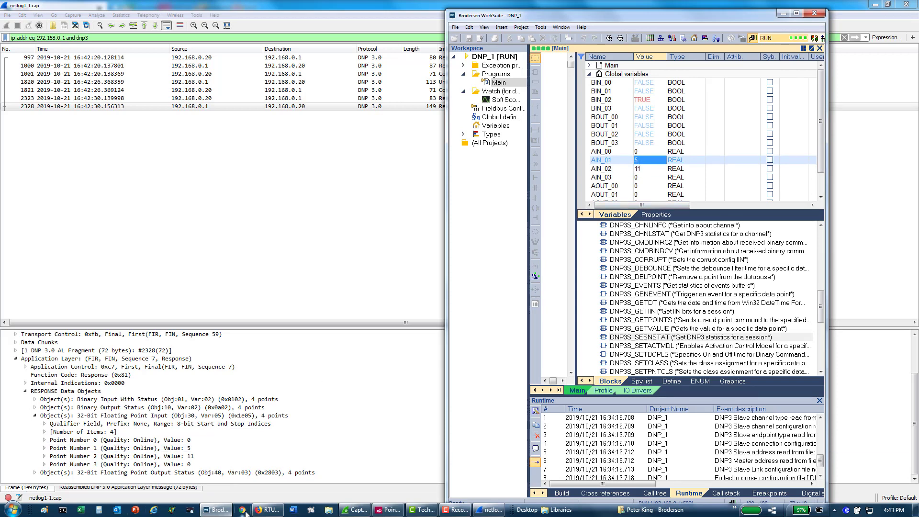
- Switch to the live Wireshark capture on Local Area Connection, stop it and close that window
left_click(355, 511)
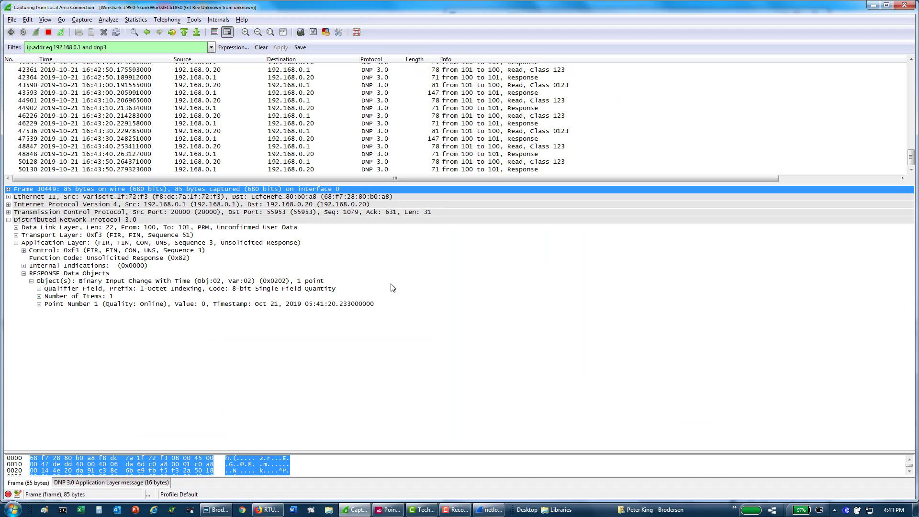
left_click(905, 5)
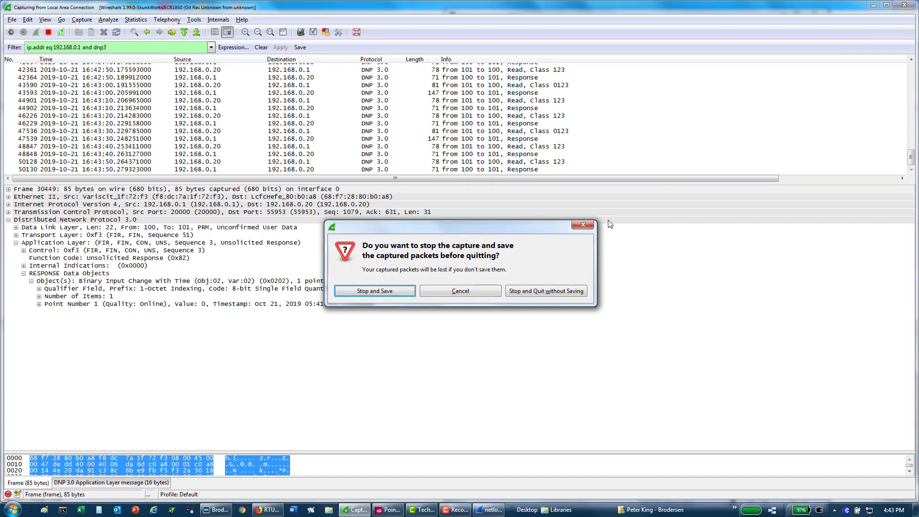
left_click(386, 292)
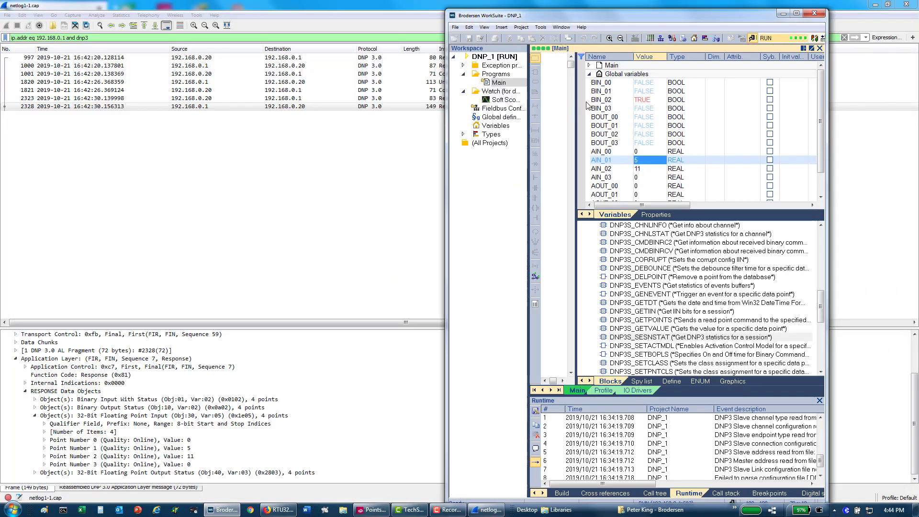
- Enlarge the Main program view in WorkSuite to show the DNP3S_EVENTS and DNP3S_SESNSTAT blocks, and force AIN_01 to 50
left_click(797, 14)
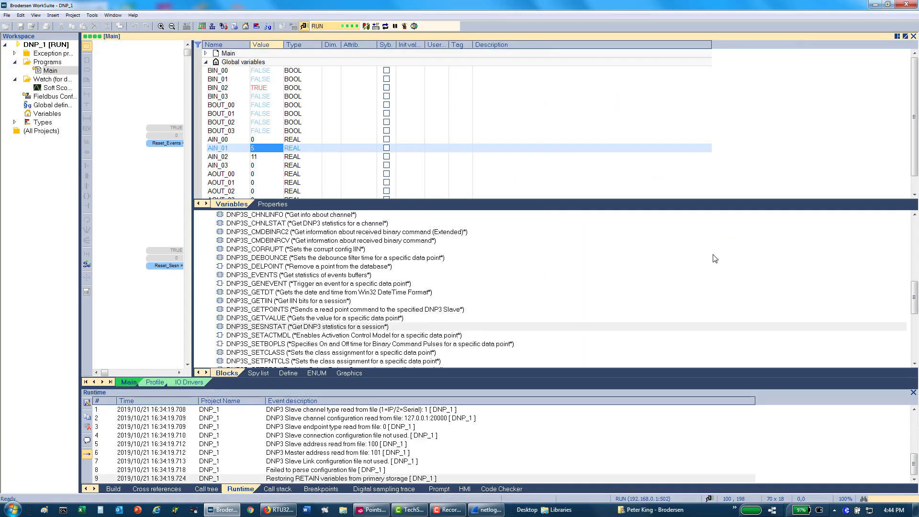
left_click_drag(193, 194, 742, 197)
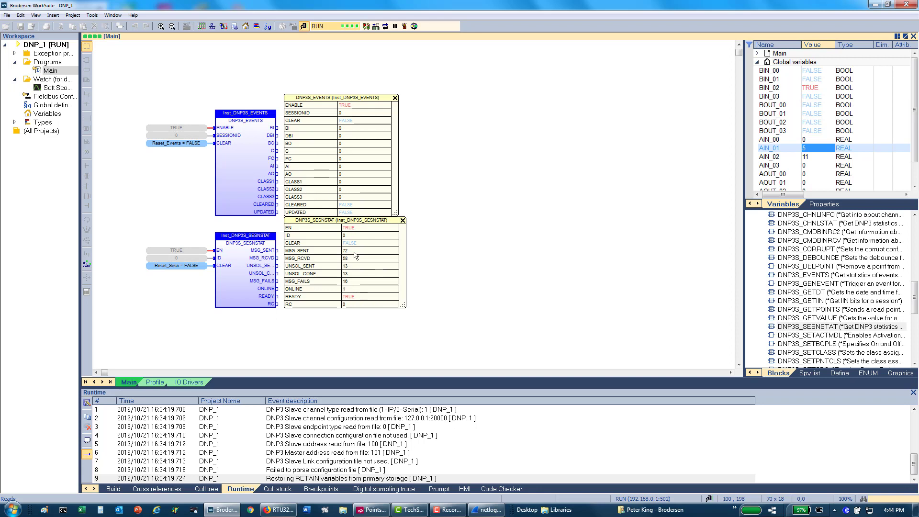
double_click(805, 152)
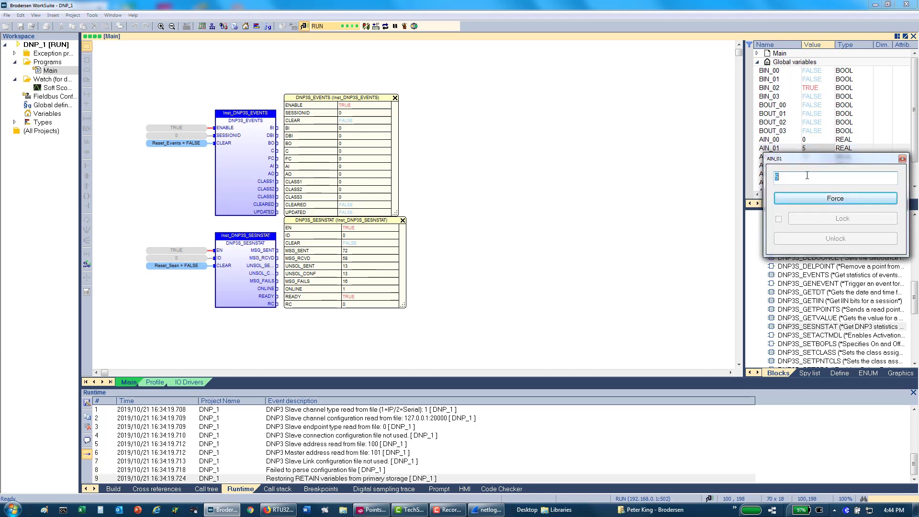
type("50")
key("Return")
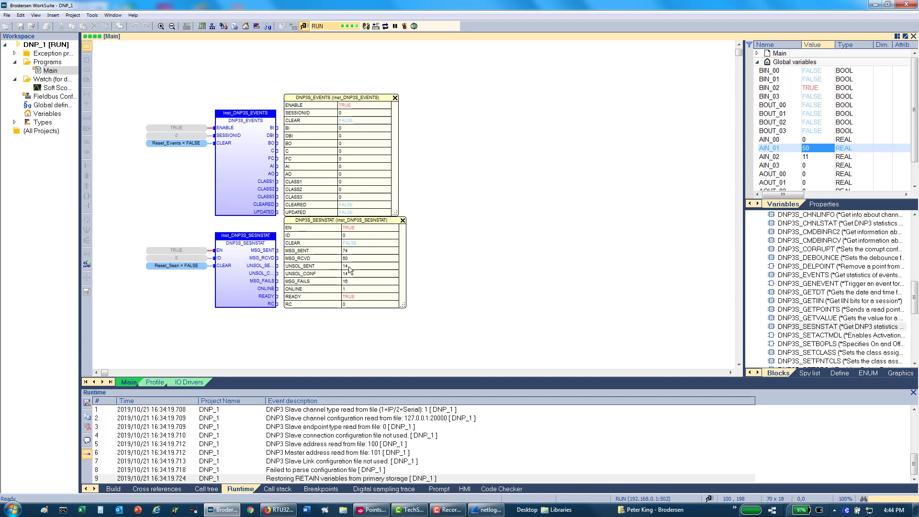
- Force AIN_01 to 10 and AIN_02 to 50 while checking the unsolicited message counters of DNP3S_SESNSTAT
double_click(815, 149)
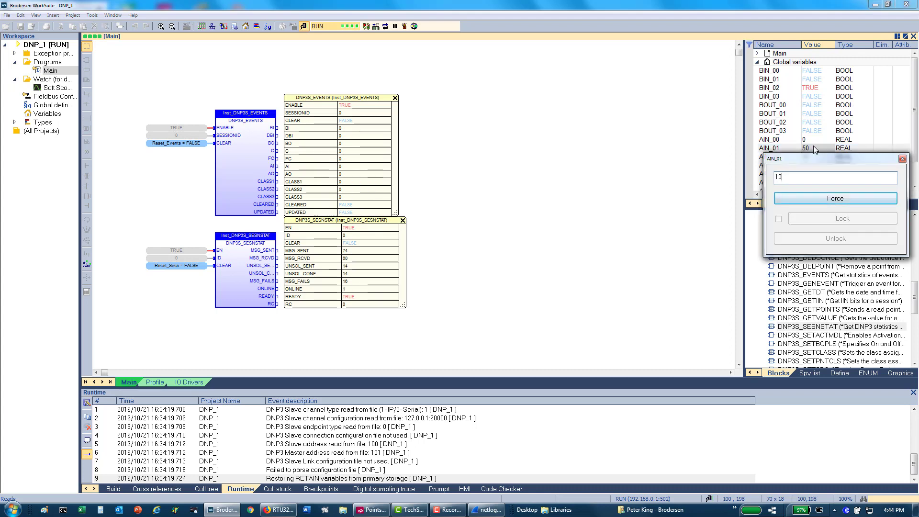
type("10")
key("Return")
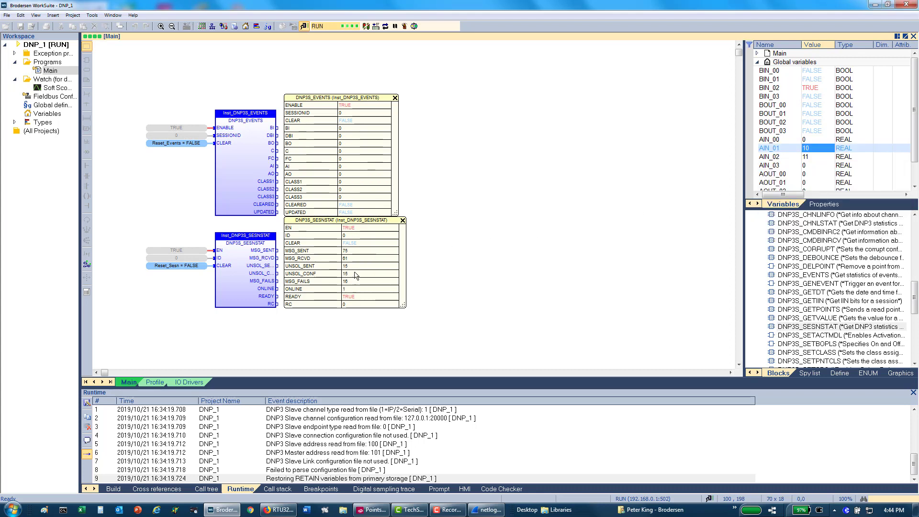
left_click(353, 267)
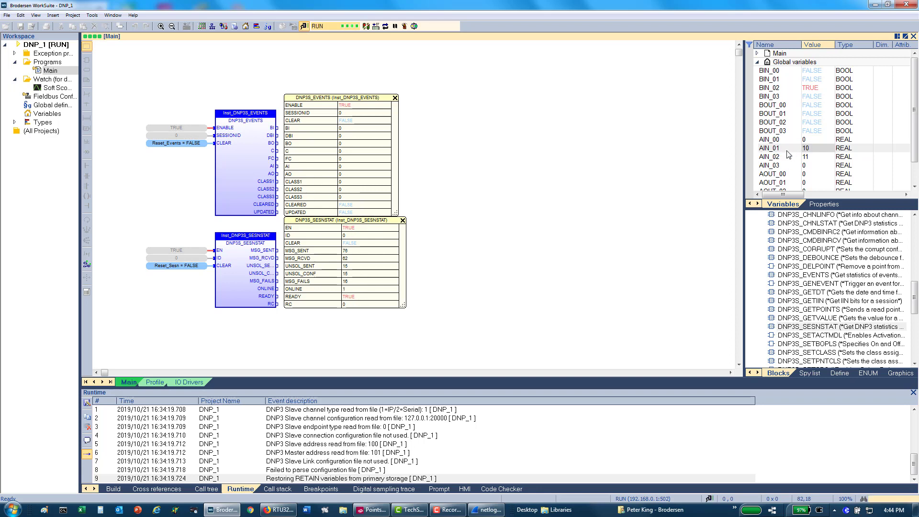
double_click(811, 160)
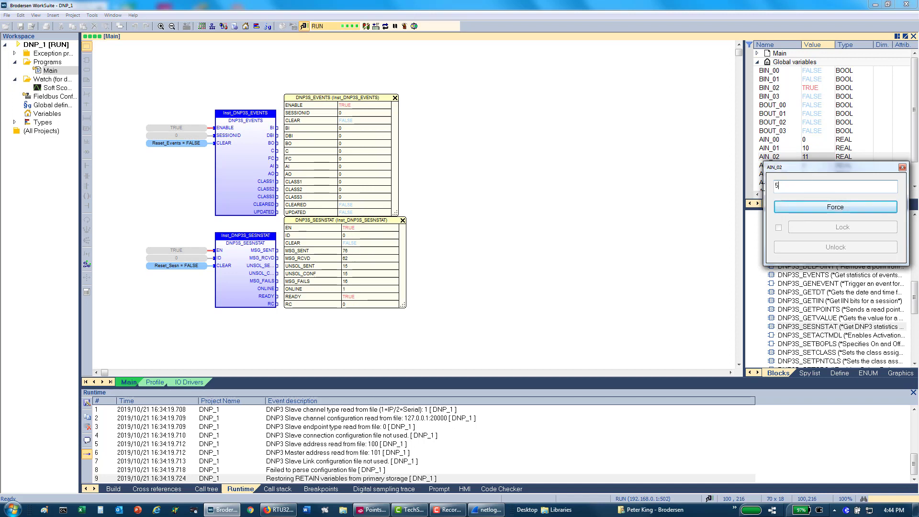
key("Return")
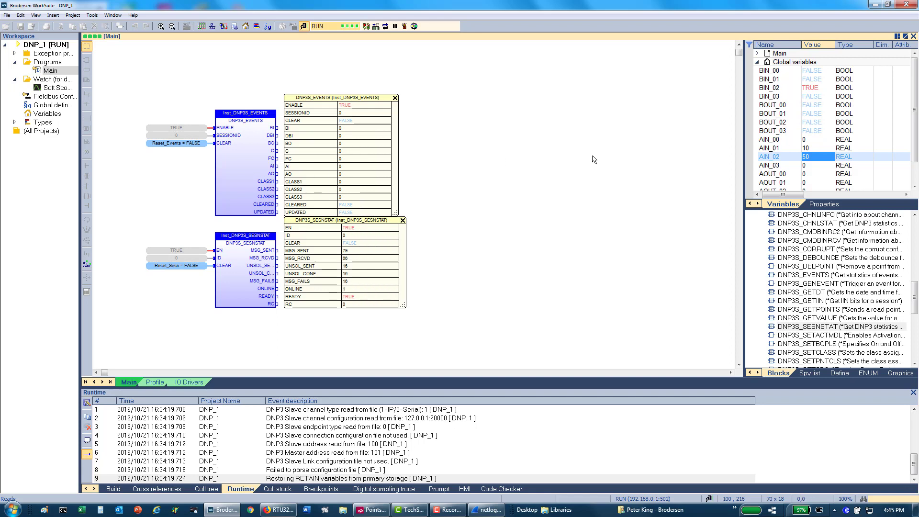
- Take the project offline and make Brodersen RTU32 IO the active board in the I/O configuration
left_click(304, 27)
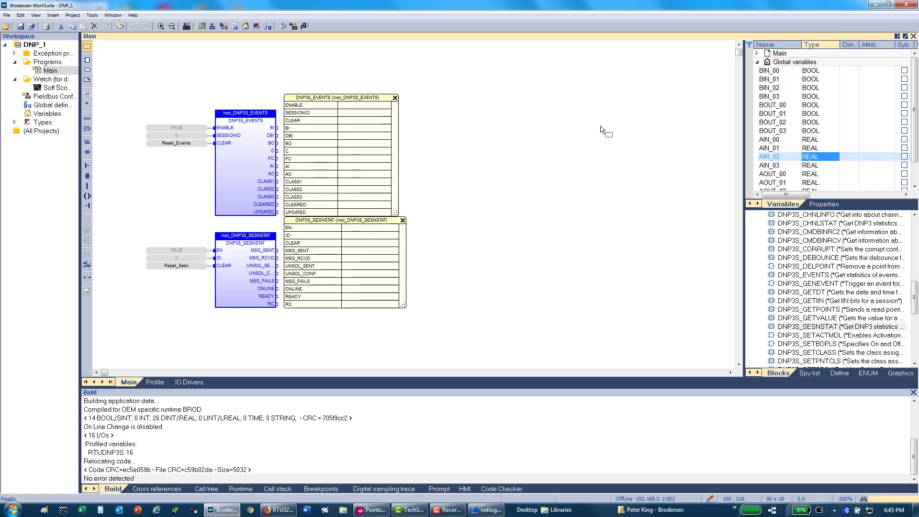
left_click(201, 27)
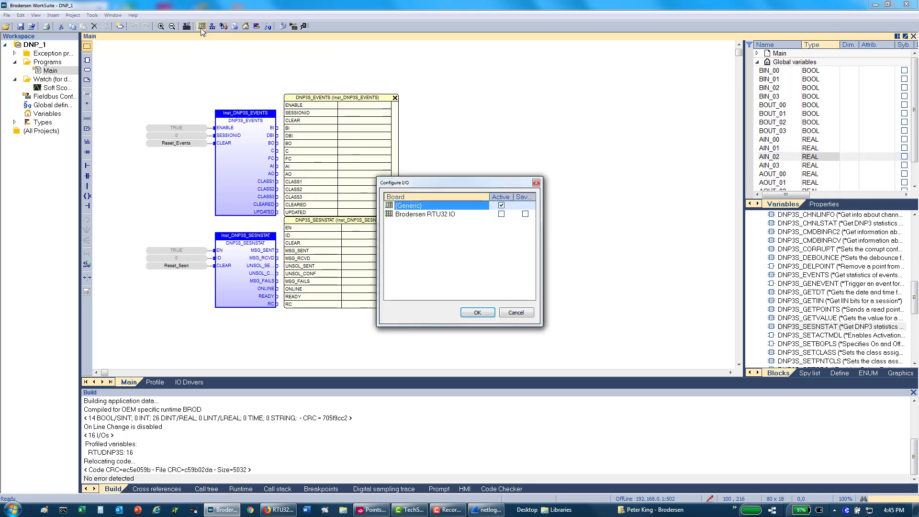
left_click(502, 215)
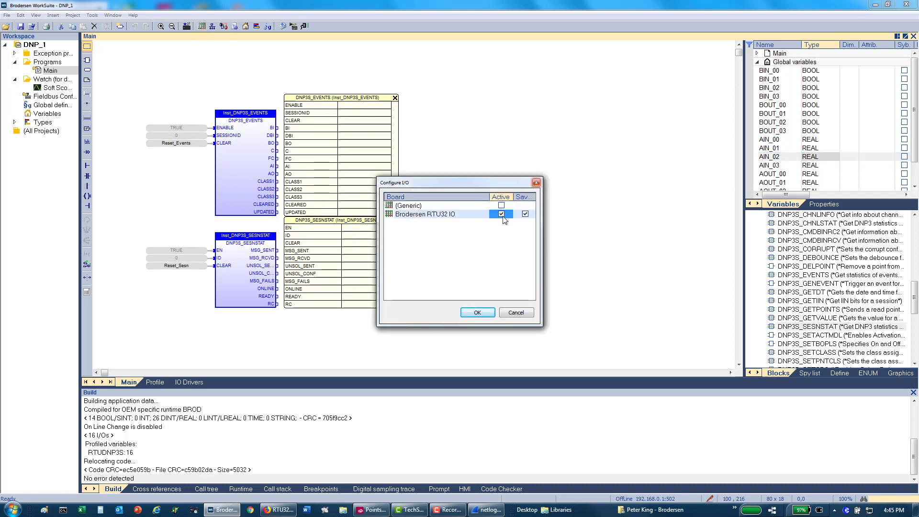
left_click(484, 316)
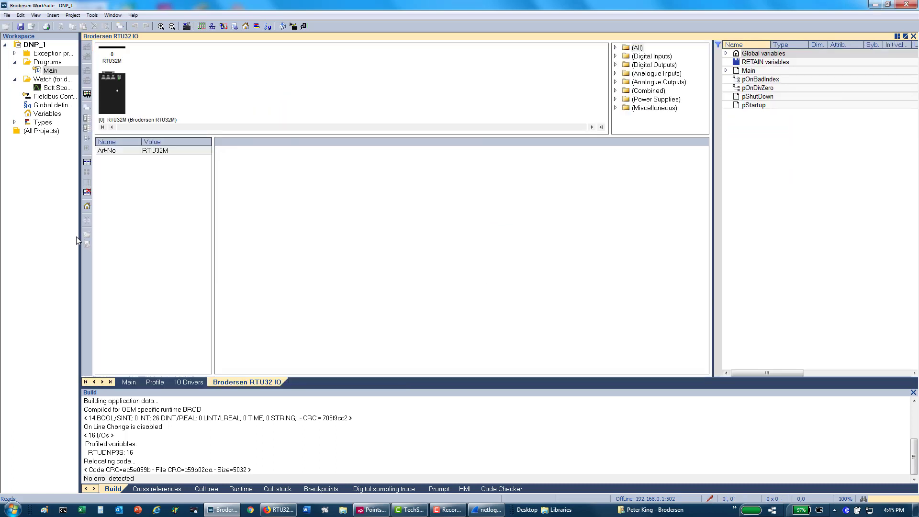
- Widen the workspace tree and upload the installed module configuration from the RTU32M into the I/O rack
left_click_drag(79, 239, 127, 239)
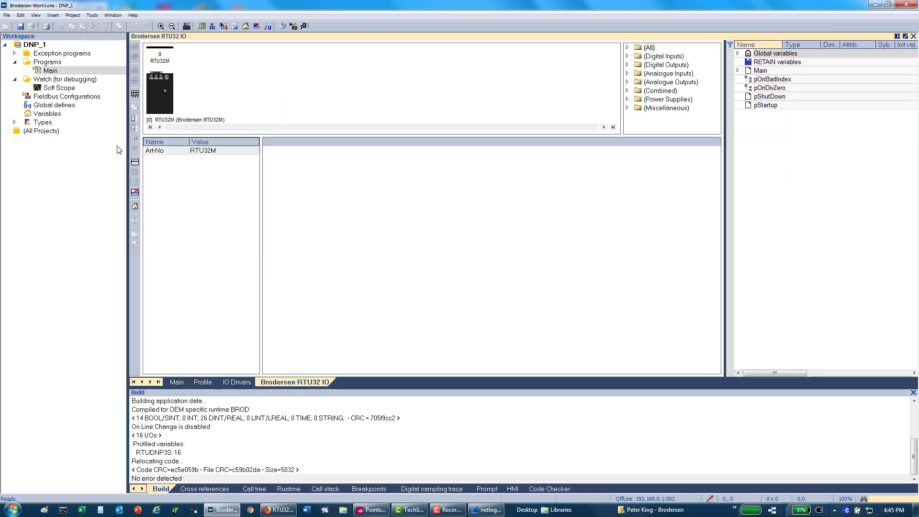
left_click(135, 94)
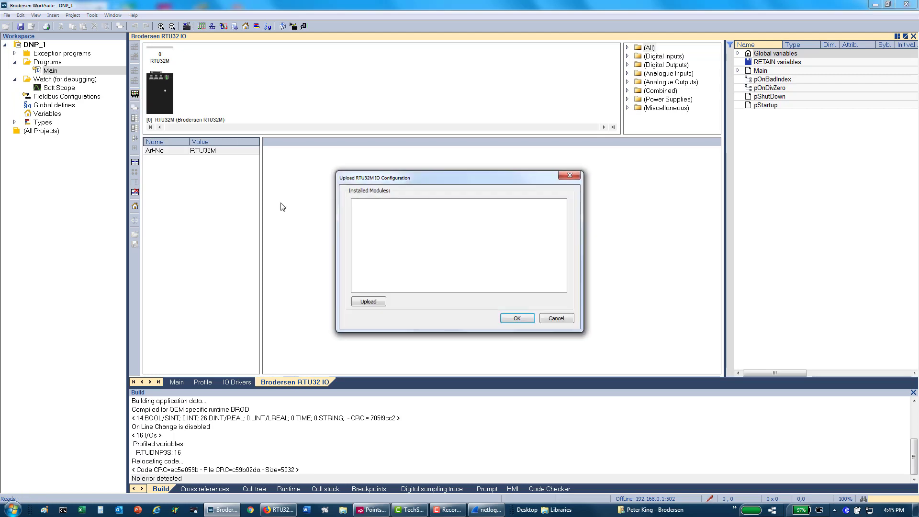
left_click(373, 303)
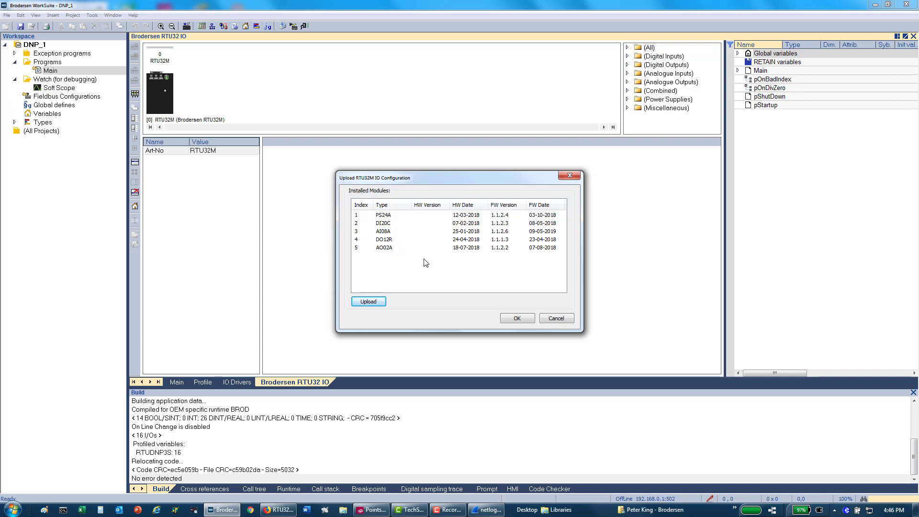
left_click(517, 319)
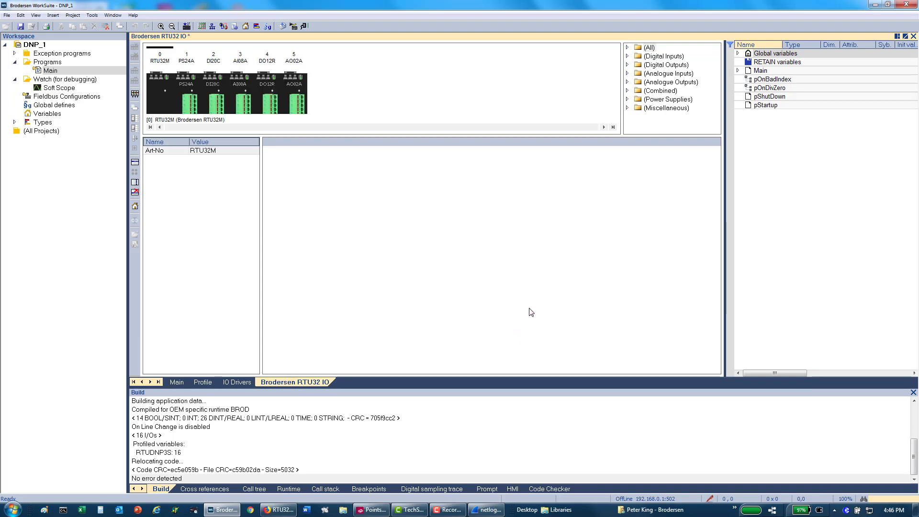
- Assign the global variables BIN_00 to BIN_03 to the DI20C digital input module
left_click(219, 97)
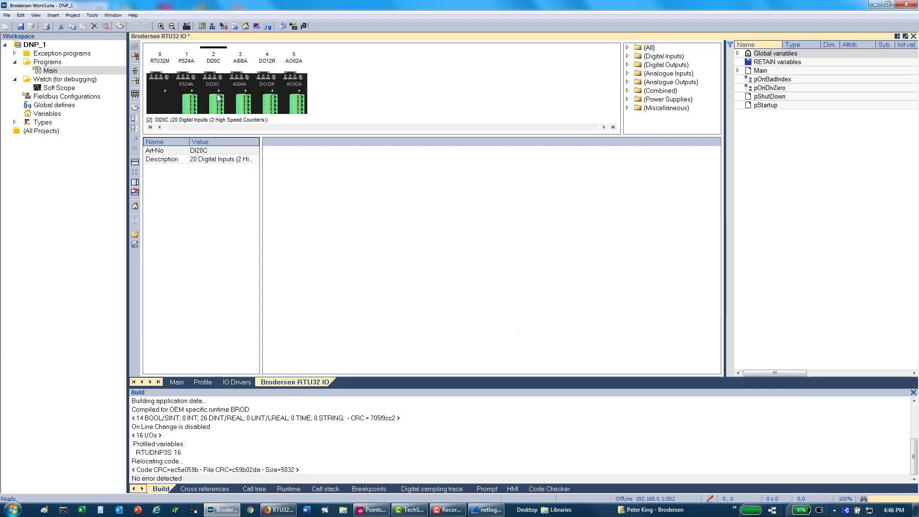
left_click(739, 54)
left_click(756, 63)
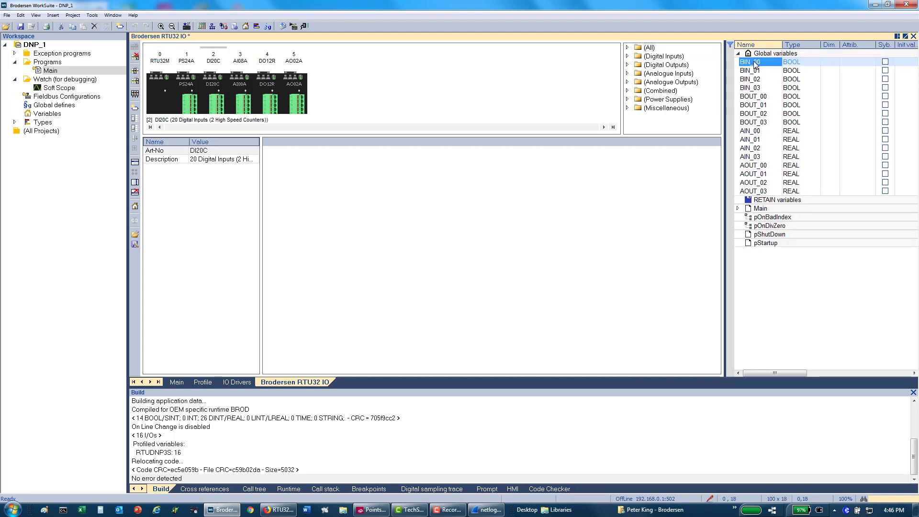
left_click(760, 88, "shift")
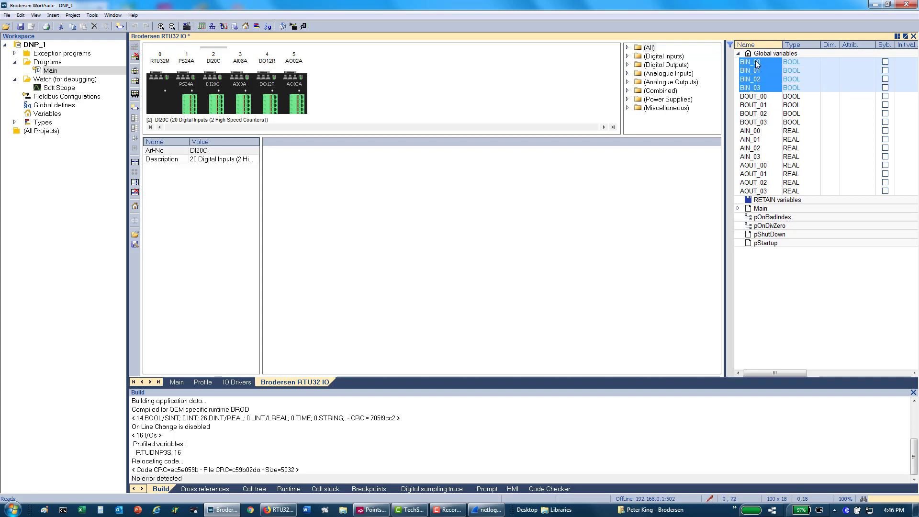
left_click_drag(756, 65, 428, 221)
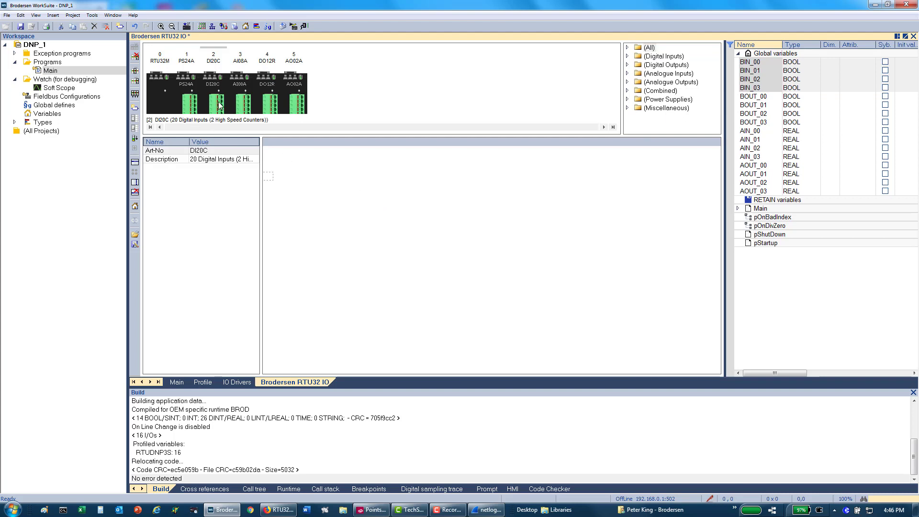
left_click(315, 193)
left_click(242, 96)
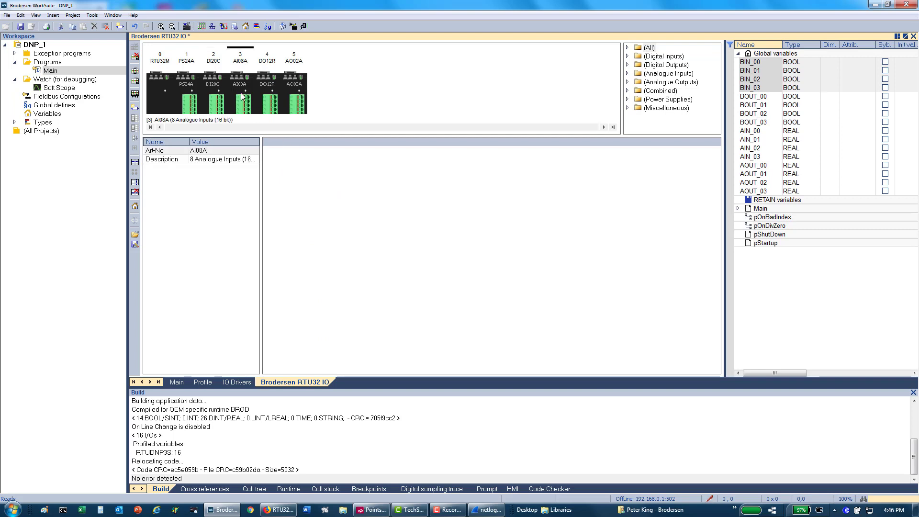
left_click(216, 91)
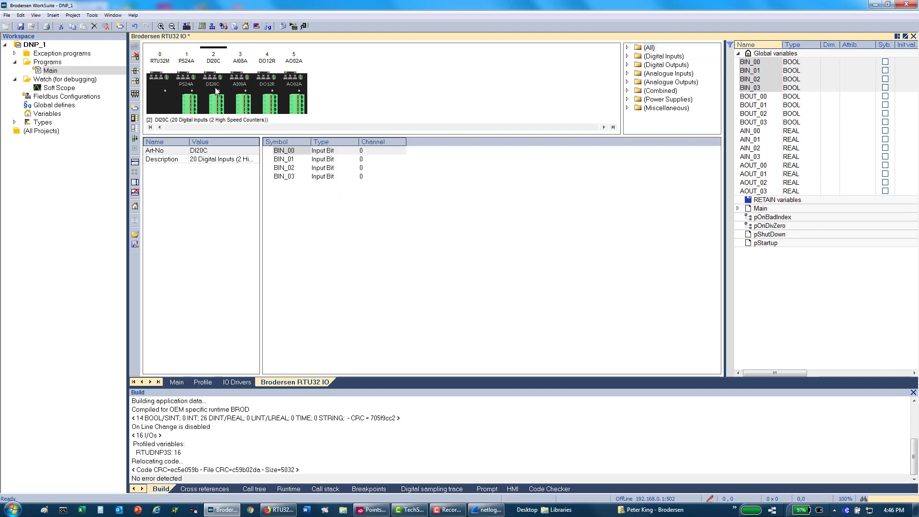
- Number the DI20C channels of BIN_00 to BIN_03 with Iterate, starting from 0 in steps of 1
left_click(365, 151)
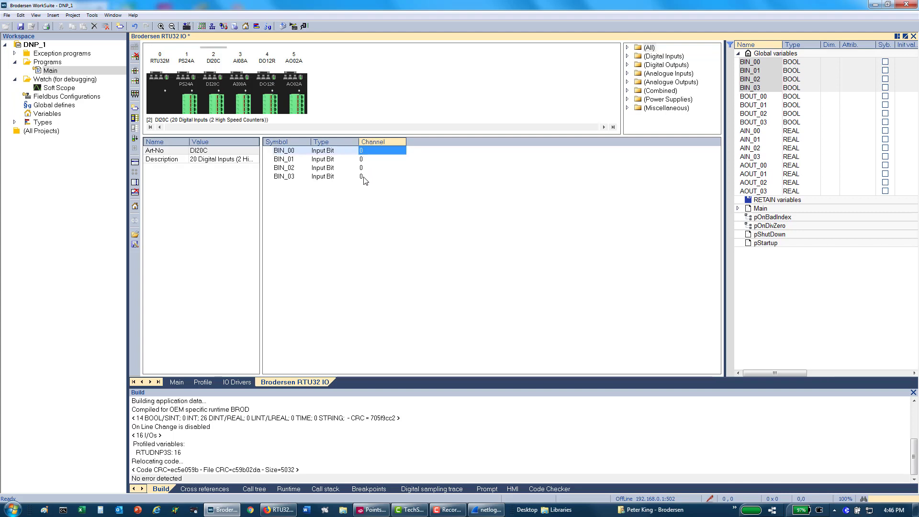
left_click(365, 177, "shift")
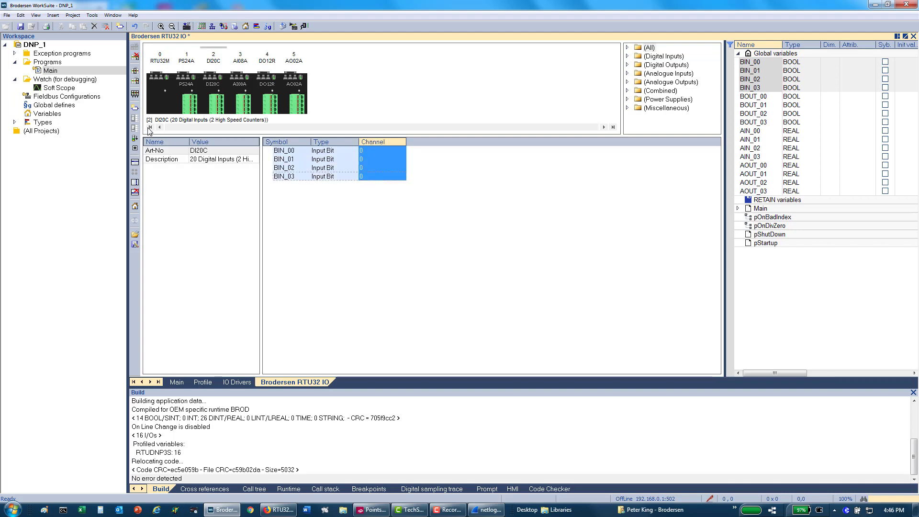
right_click(367, 165)
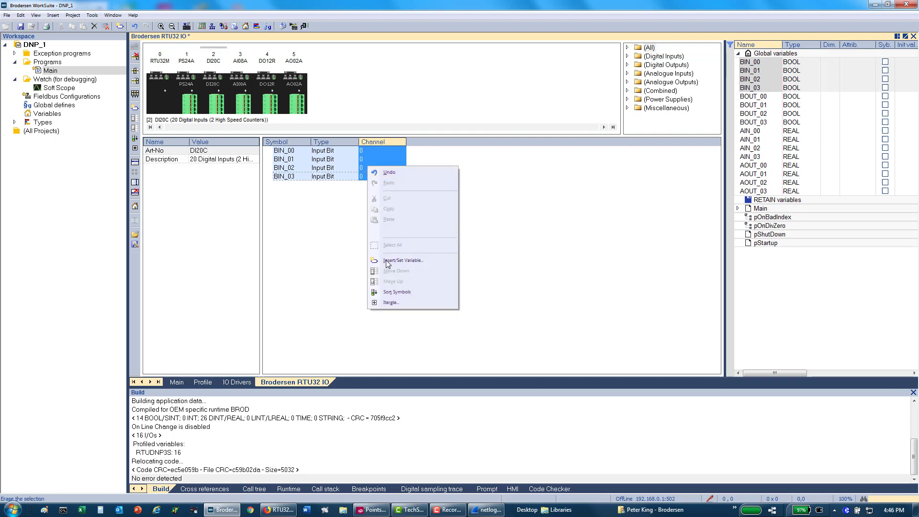
left_click(392, 303)
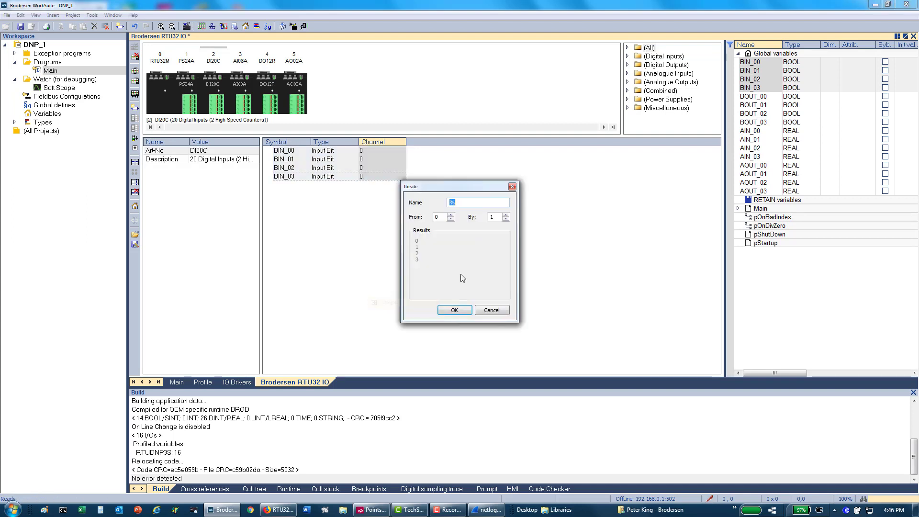
left_click(455, 310)
left_click(387, 283)
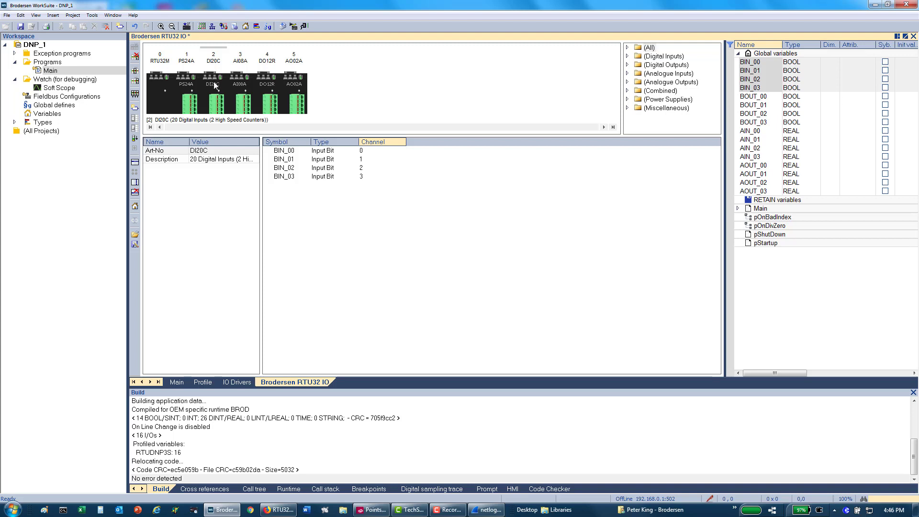
- Assign the global variables AIN_00 to AIN_03 to the AI08A analogue input module
left_click(243, 97)
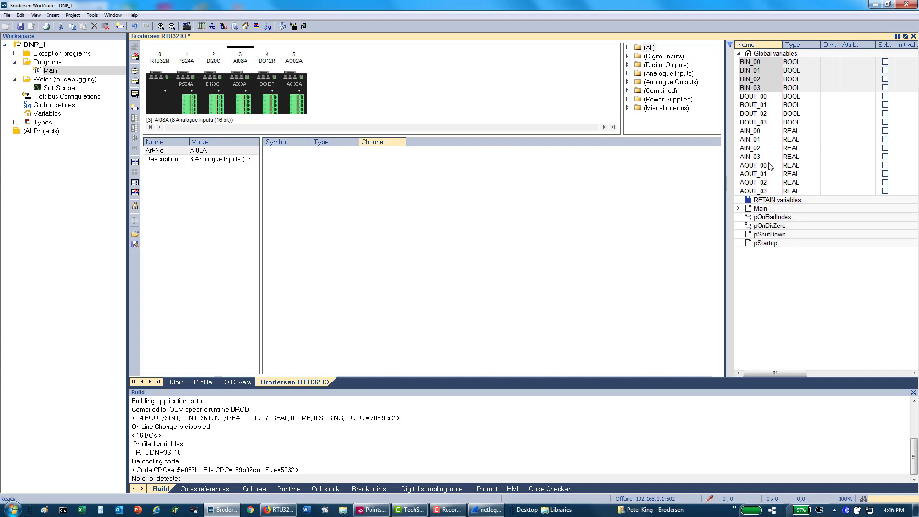
left_click(756, 136)
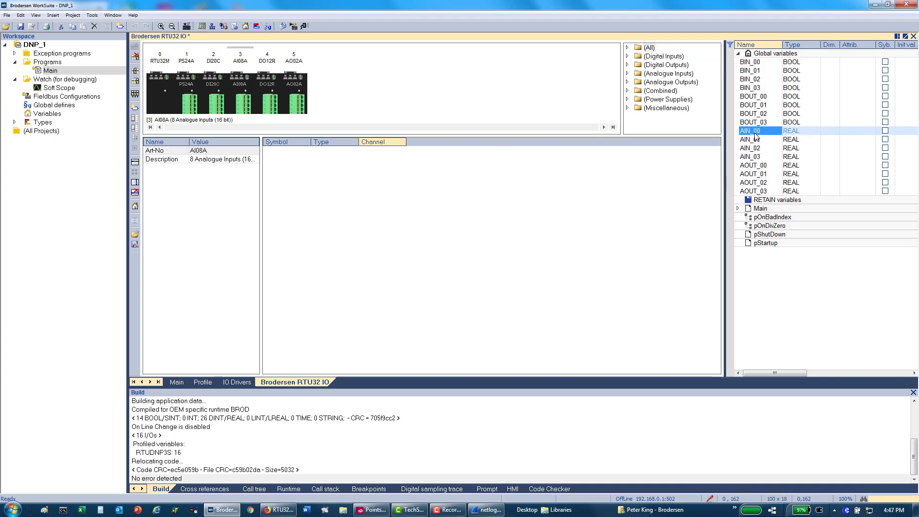
left_click(759, 158, "shift")
left_click_drag(758, 131, 324, 243)
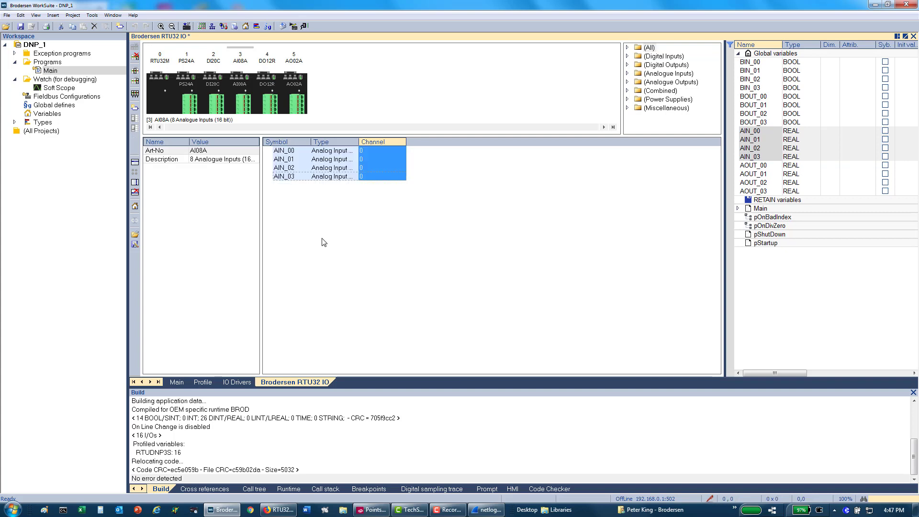
- Number the AI08A channels of AIN_00 to AIN_03 with Iterate, starting from 0 in steps of 1
left_click(368, 150)
left_click(365, 176, "shift")
right_click(364, 176)
left_click(381, 311)
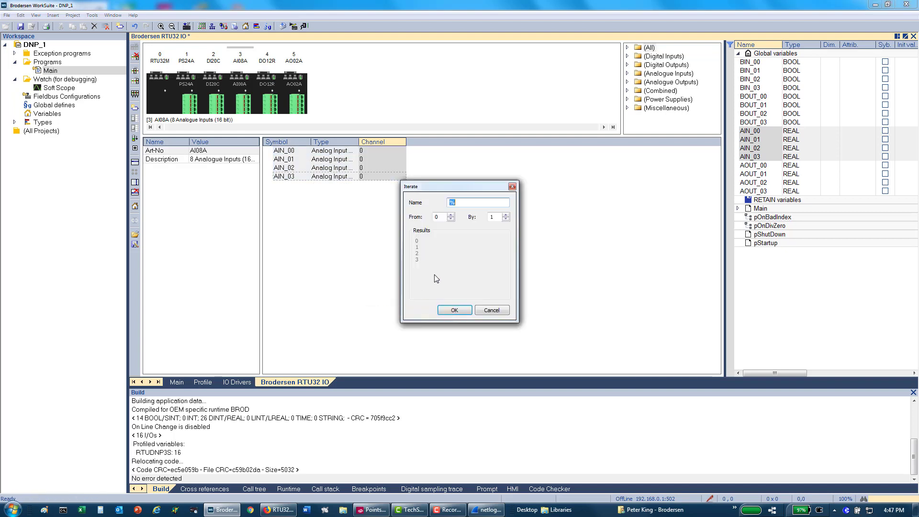
left_click(460, 310)
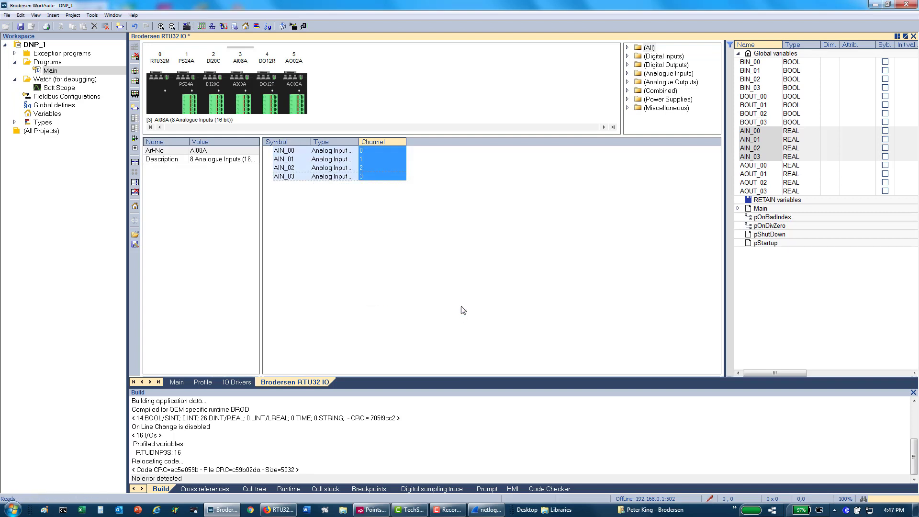
left_click(454, 273)
- Assign the global variables BOUT_00 to BOUT_03 to the DO12R relay output module
left_click(273, 96)
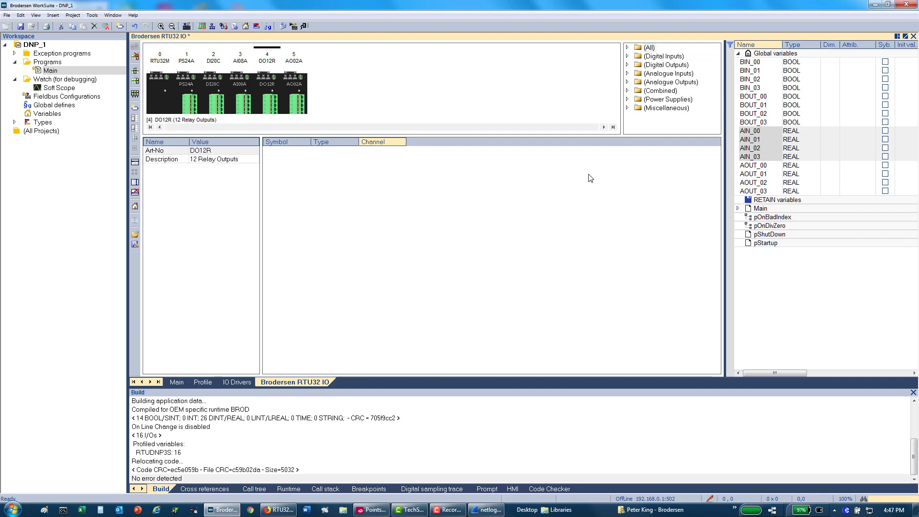
left_click(746, 101)
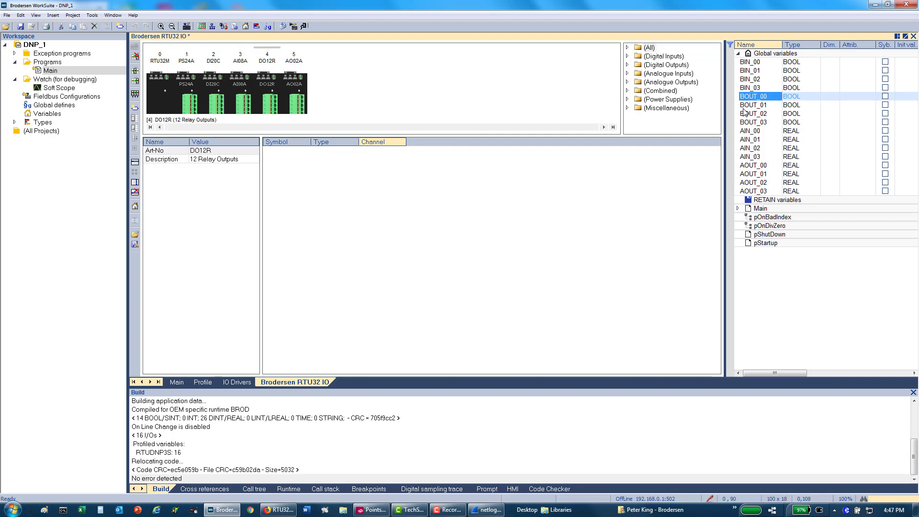
left_click(750, 123, "shift")
left_click_drag(745, 99, 407, 230)
- Number the DO12R channels of BOUT_00 to BOUT_03 from 0 to 3 with Iterate
left_click(366, 149)
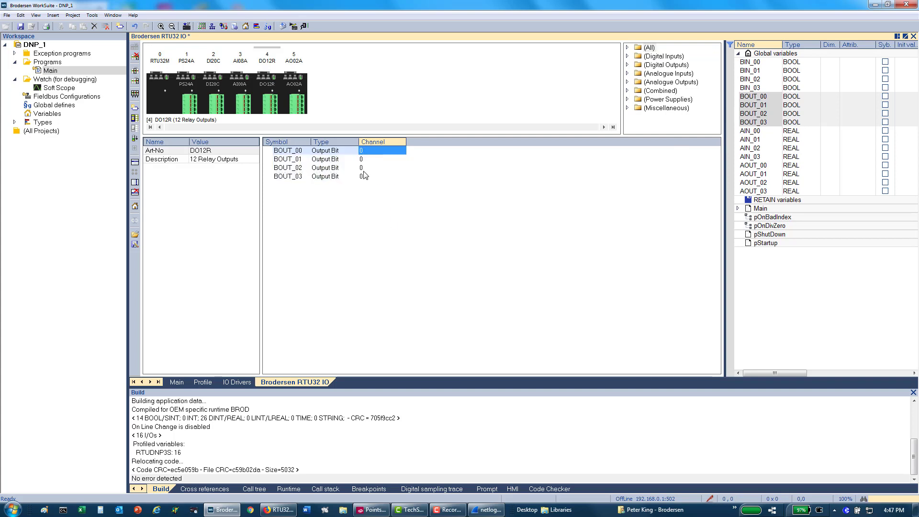
left_click(364, 177, "shift")
right_click(364, 178)
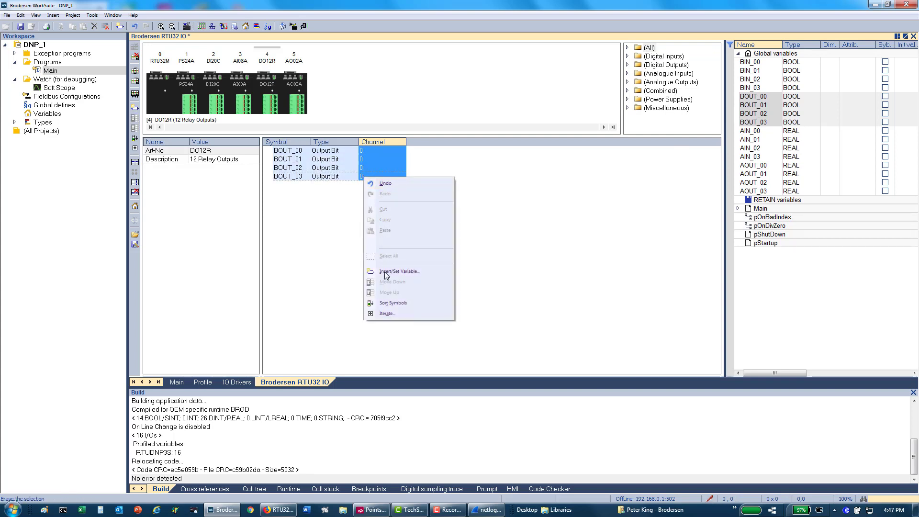
left_click(392, 312)
left_click(455, 310)
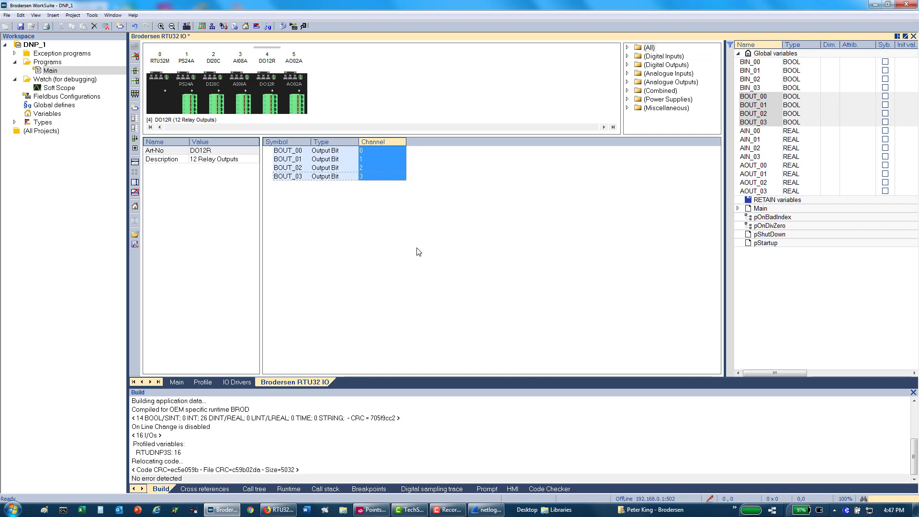
- Assign AOUT_00 and AOUT_01 to the AO02A analogue output module and set AOUT_01 to channel 1
left_click(297, 102)
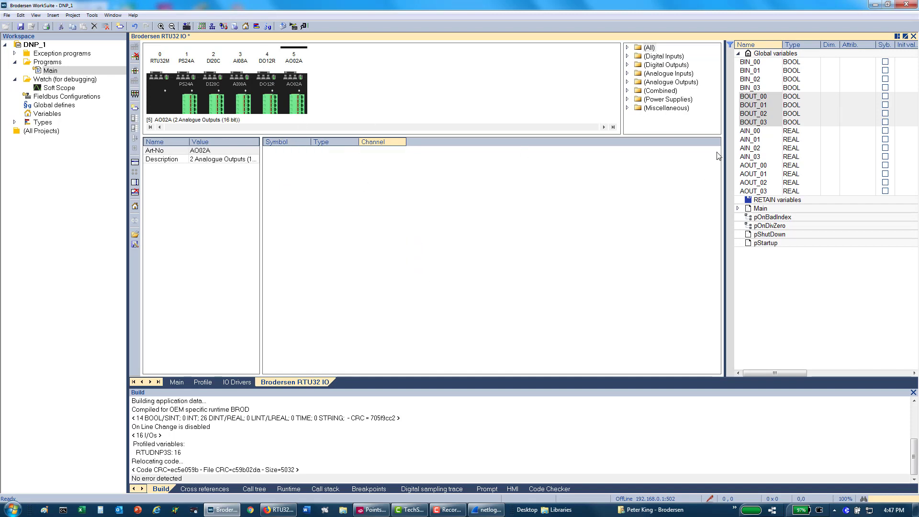
left_click(756, 166)
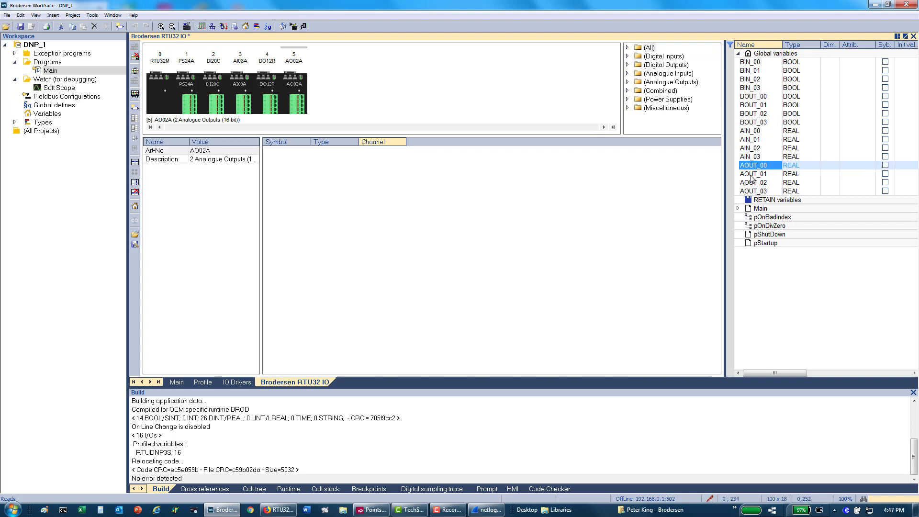
left_click(752, 177, "shift")
left_click_drag(752, 170, 473, 230)
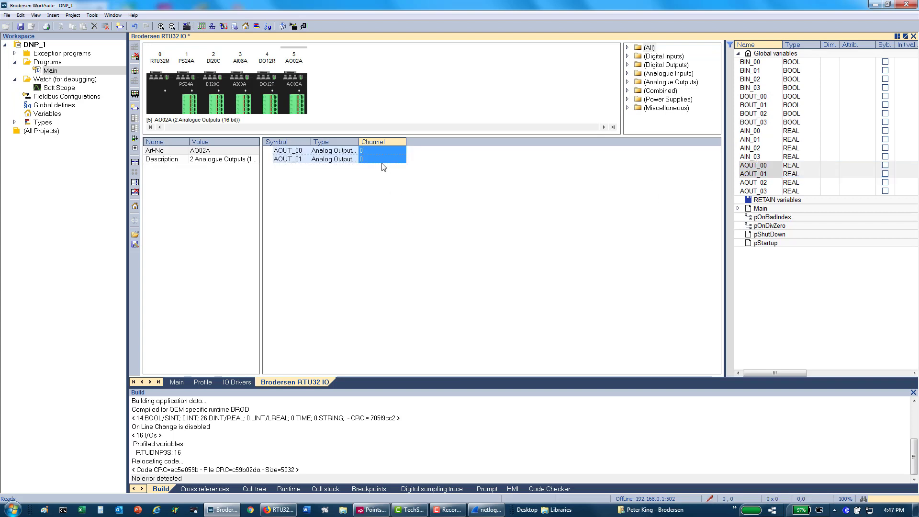
left_click(363, 159)
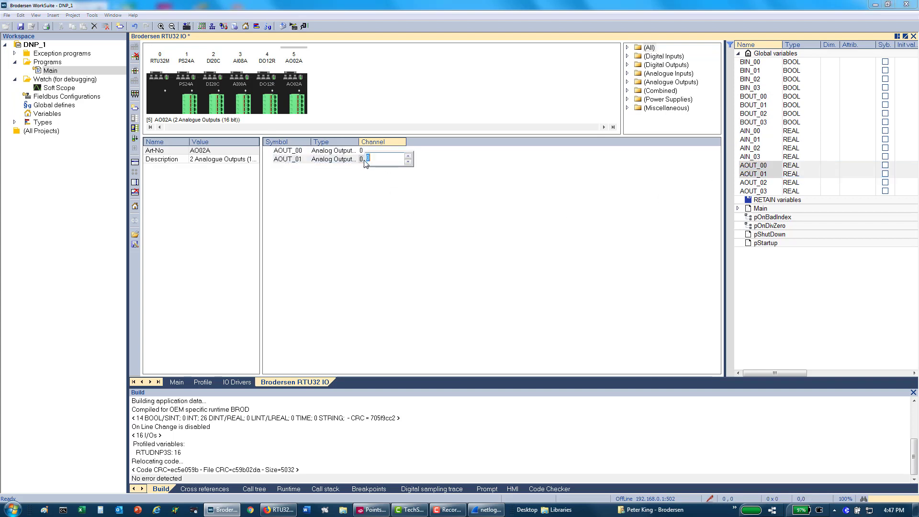
left_click(408, 156)
key("Return")
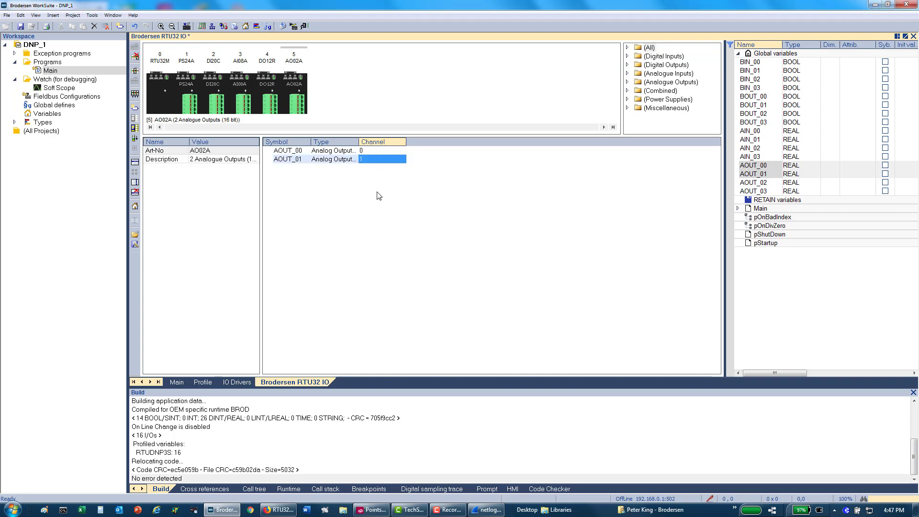
left_click(379, 204)
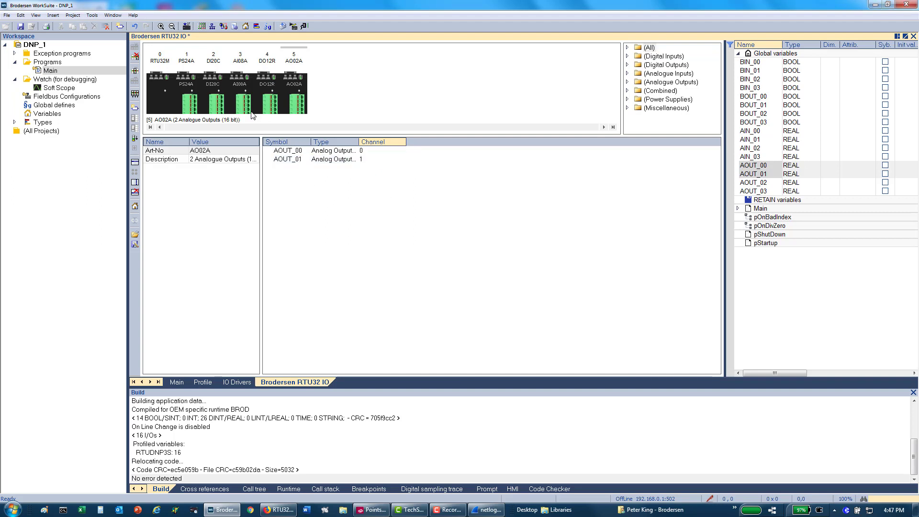
- Review the AI08A analogue input configuration and set the maximum scale value of channel 0 to 10000
double_click(247, 99)
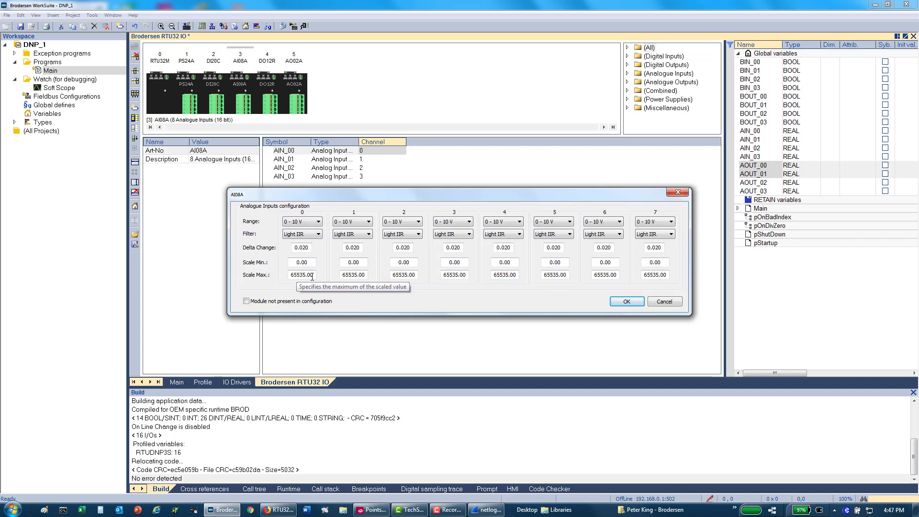
left_click(627, 303)
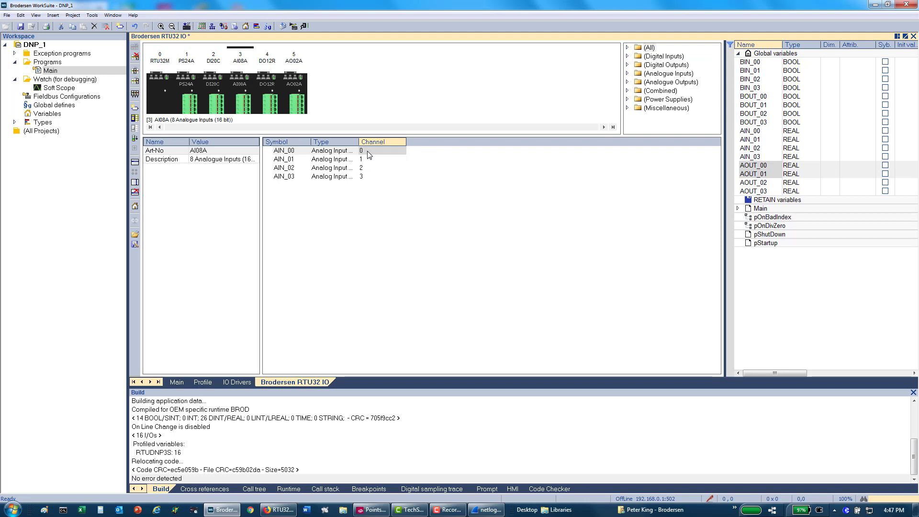
double_click(243, 100)
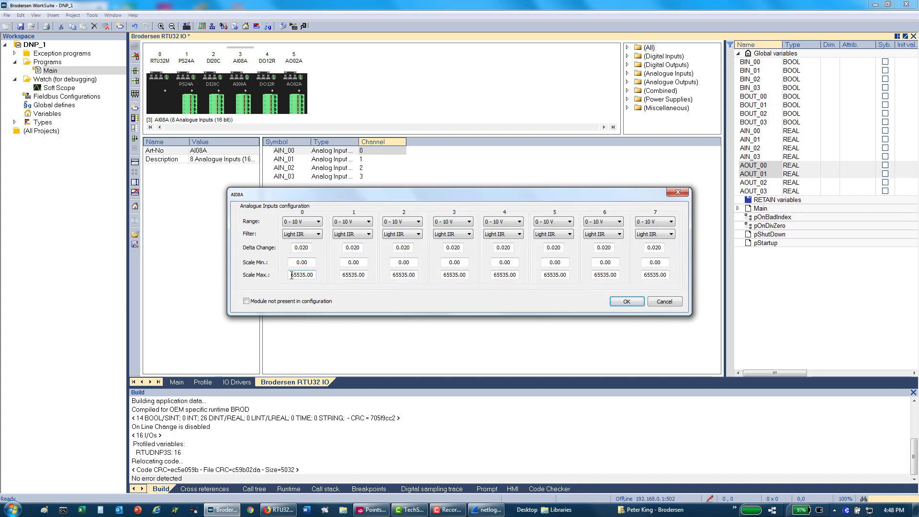
left_click_drag(291, 276, 305, 277)
type("10000")
key("Return")
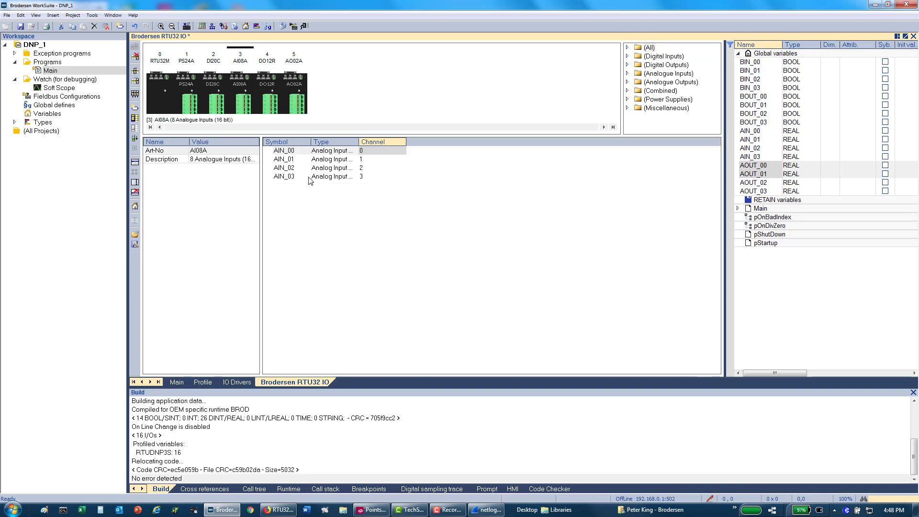
- Set the maximum scale values of AI08A analogue input channels 2 and 3 to 10000
double_click(245, 104)
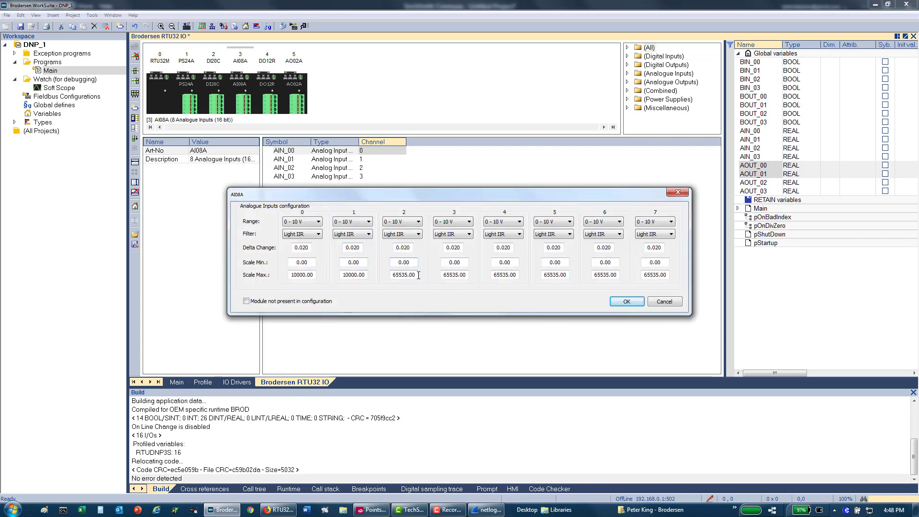
left_click_drag(417, 275, 372, 277)
type("10000")
key("Tab")
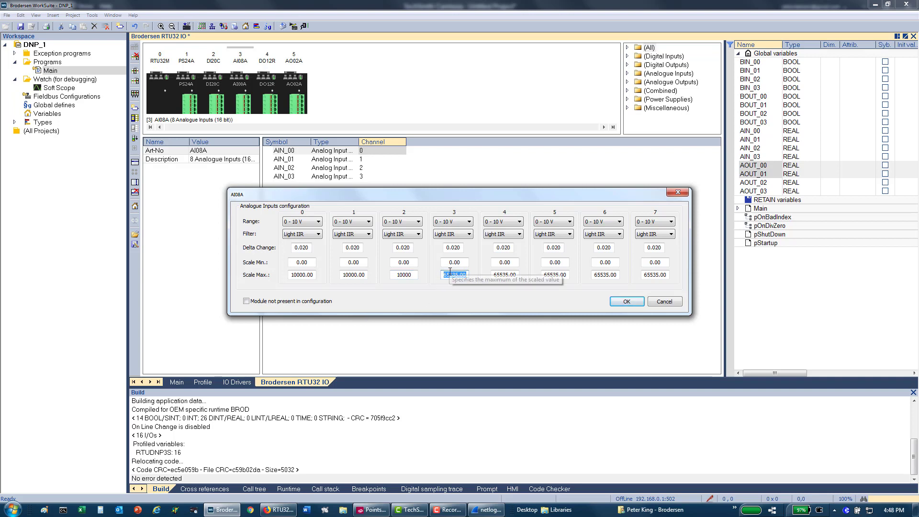
type("10000")
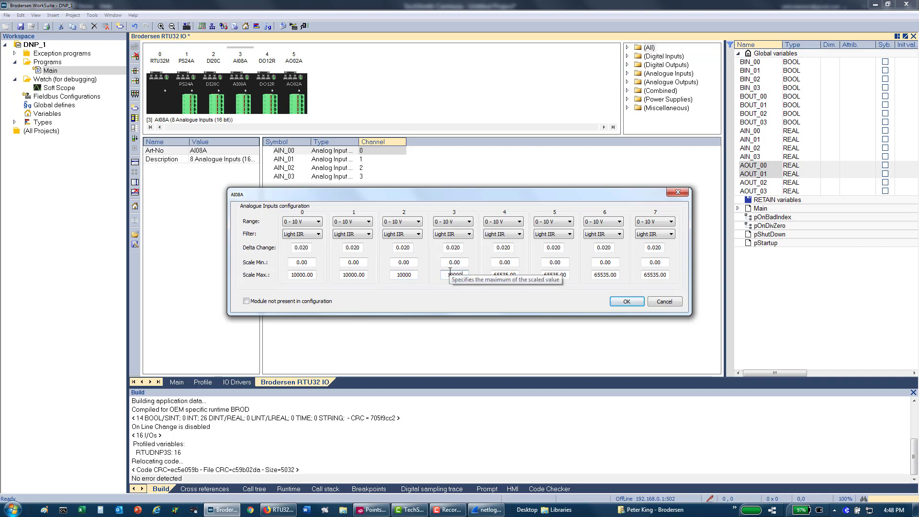
type(".00")
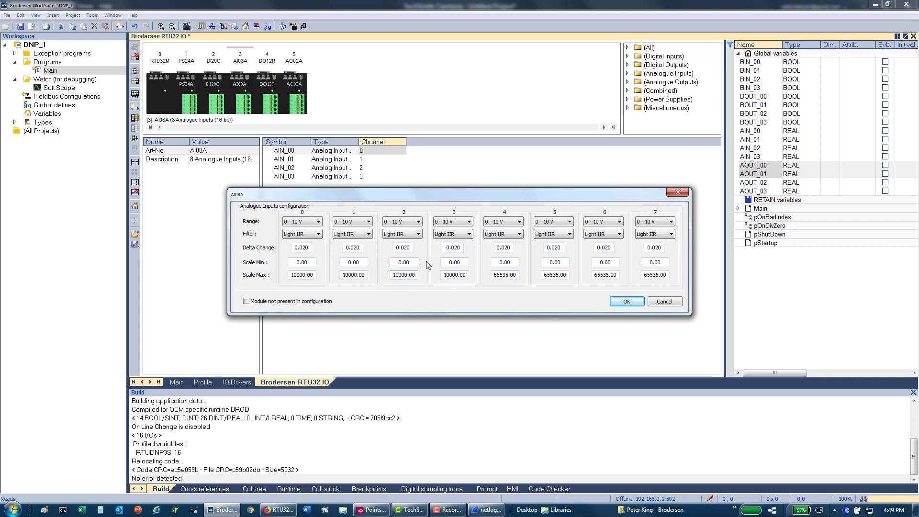
left_click(623, 304)
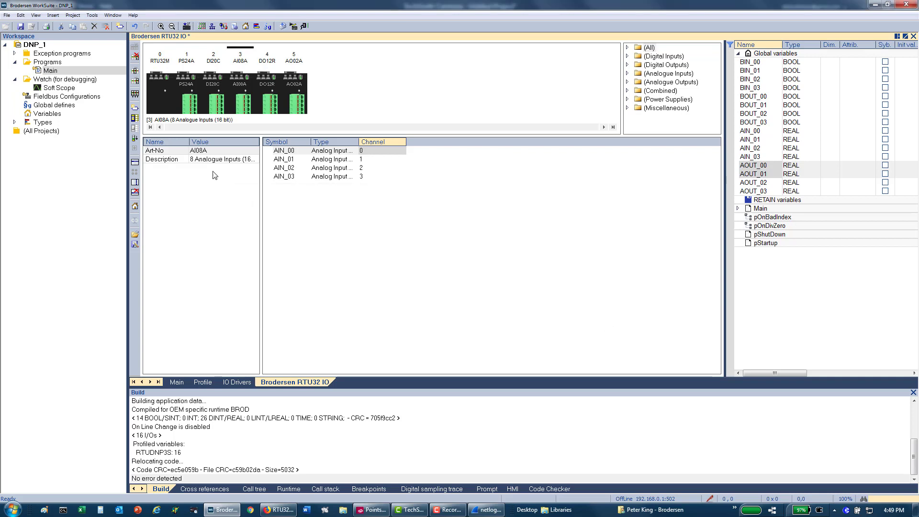
- Build the project, go online with the RTU and stop the running application to download the new version
left_click(284, 27)
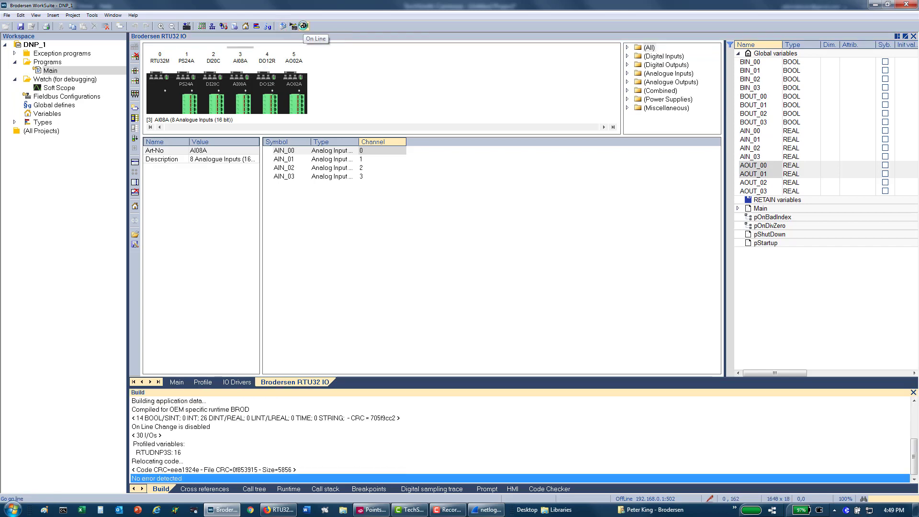
left_click(304, 27)
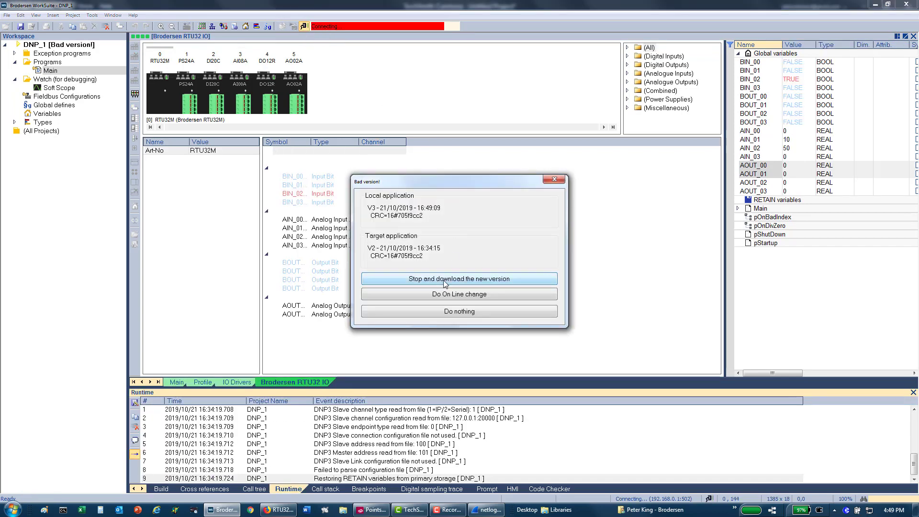
left_click(444, 281)
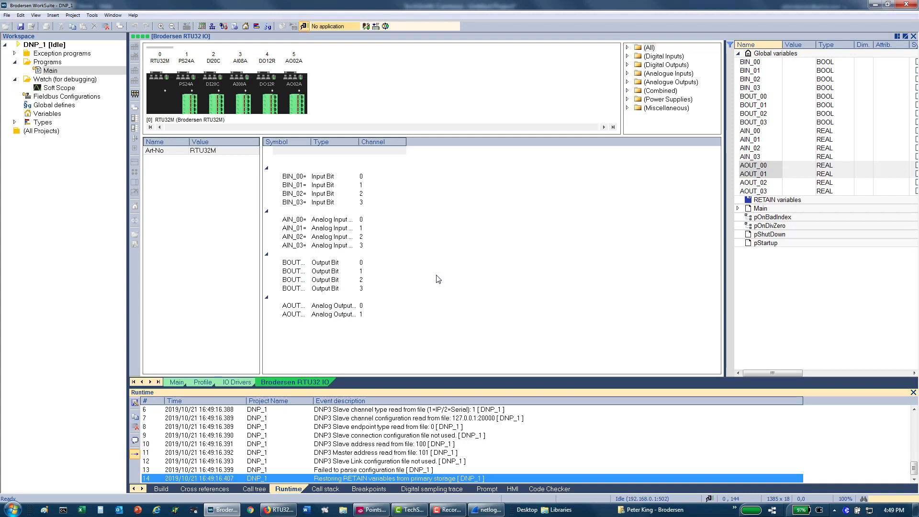
- Widen the I/O Symbol column and resize the WorkSuite window and variable list to show the live global variable values
left_click_drag(310, 141, 354, 147)
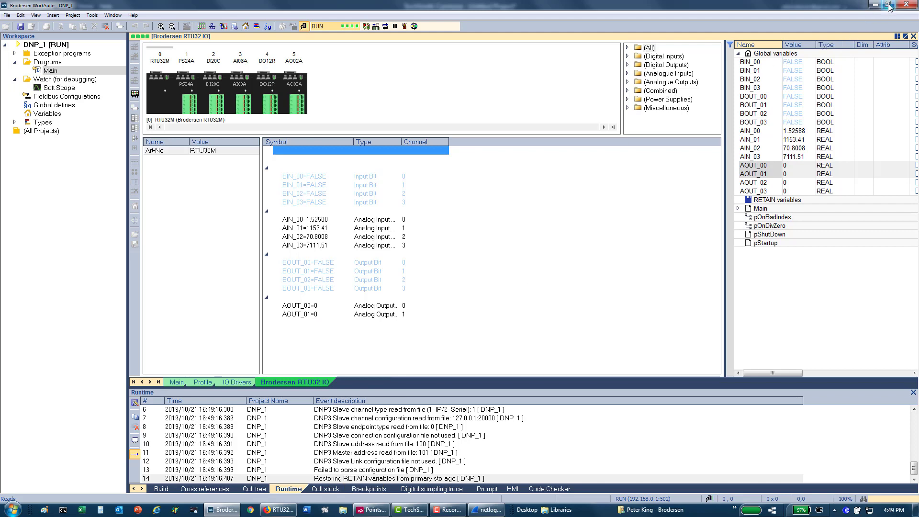
left_click(888, 5)
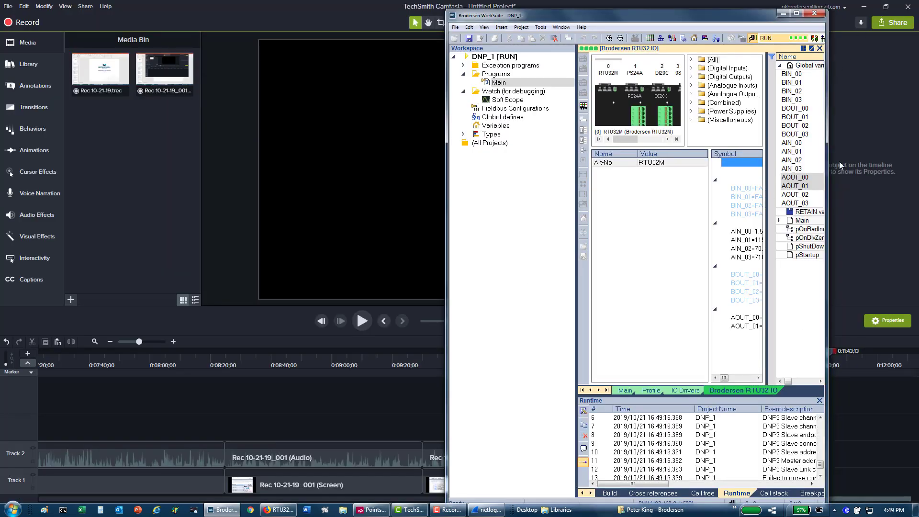
left_click_drag(828, 156, 897, 158)
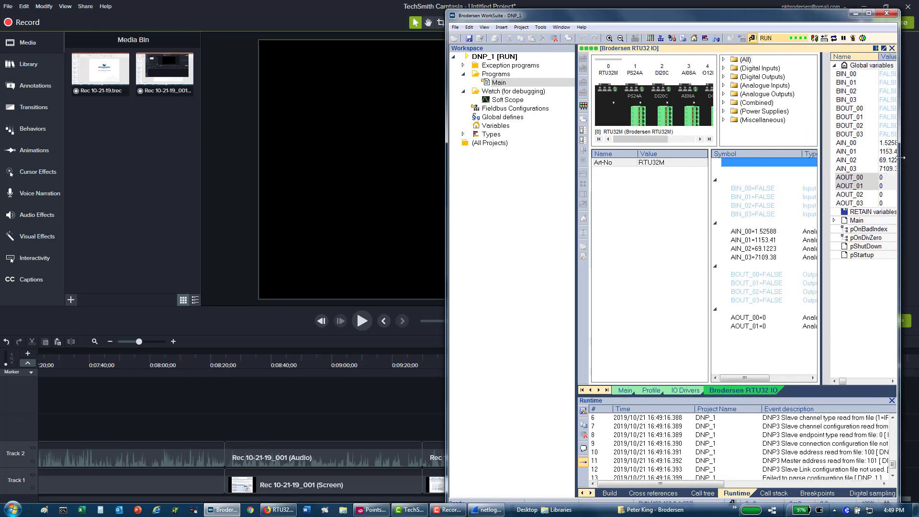
left_click_drag(820, 168, 770, 168)
left_click(840, 143)
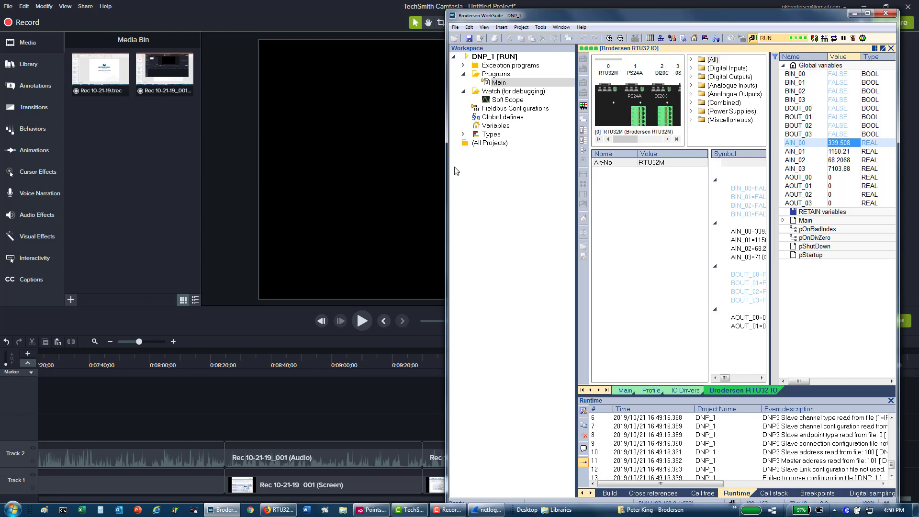
- Switch to the ViewX outstation points list, minimise Camtasia and enlarge the list to fit beside WorkSuite
left_click(368, 510)
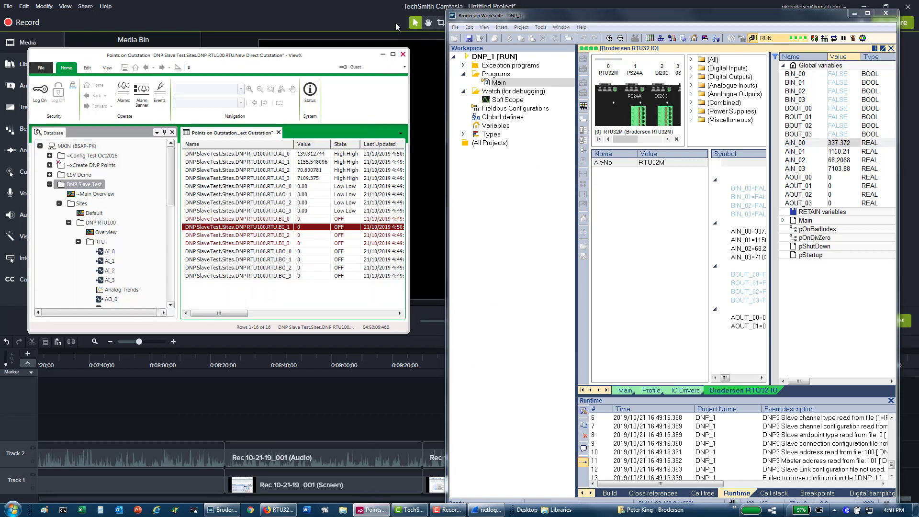
left_click(408, 11)
left_click(864, 8)
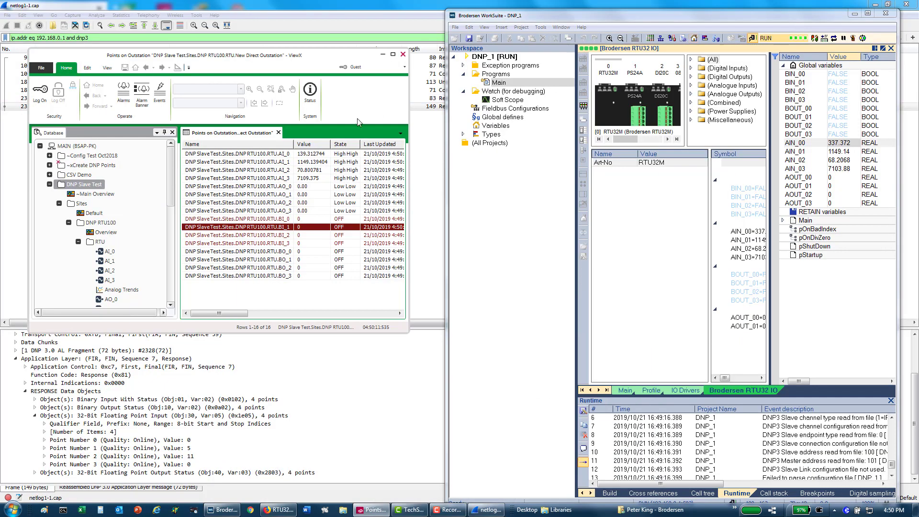
left_click_drag(314, 56, 307, 29)
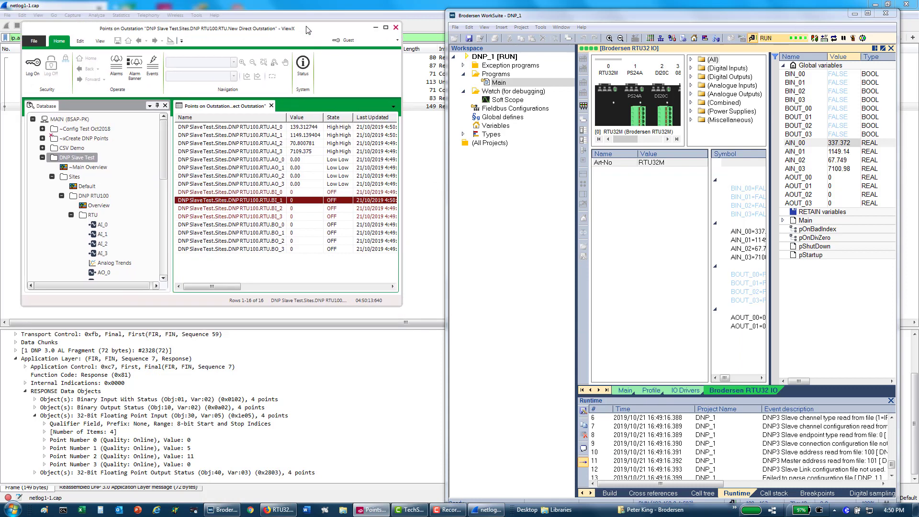
left_click_drag(408, 322, 445, 434)
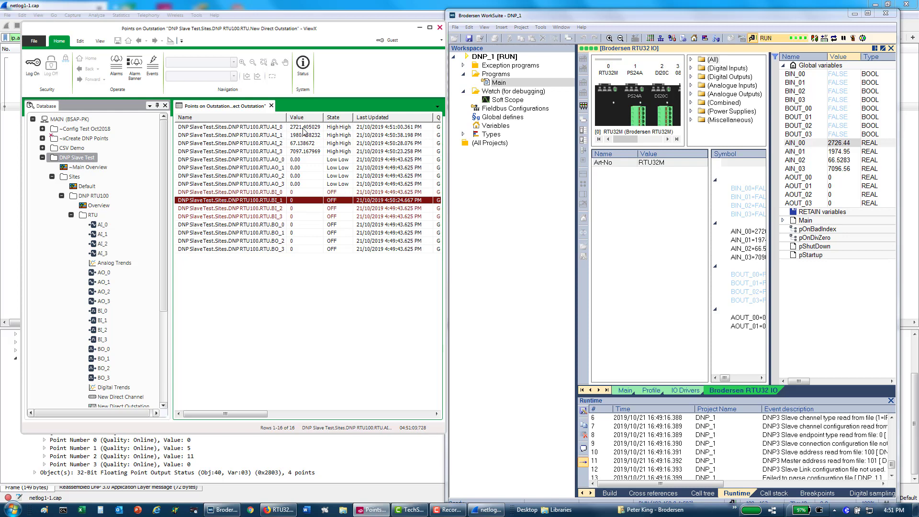
- Open the Analog Trends of DNP RTU100 in a wider window, narrowed to the last few minutes
left_click(111, 264)
double_click(112, 264)
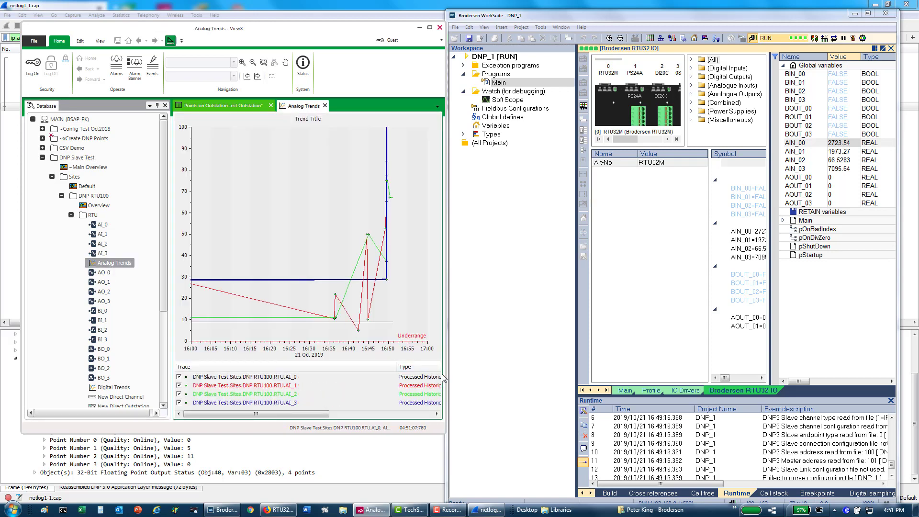
left_click_drag(446, 377, 832, 376)
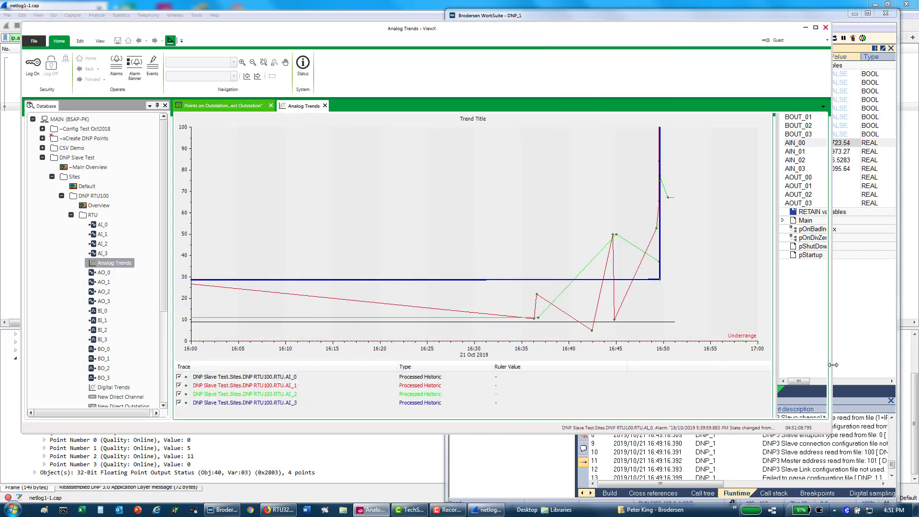
scroll(733, 277, "up", 8)
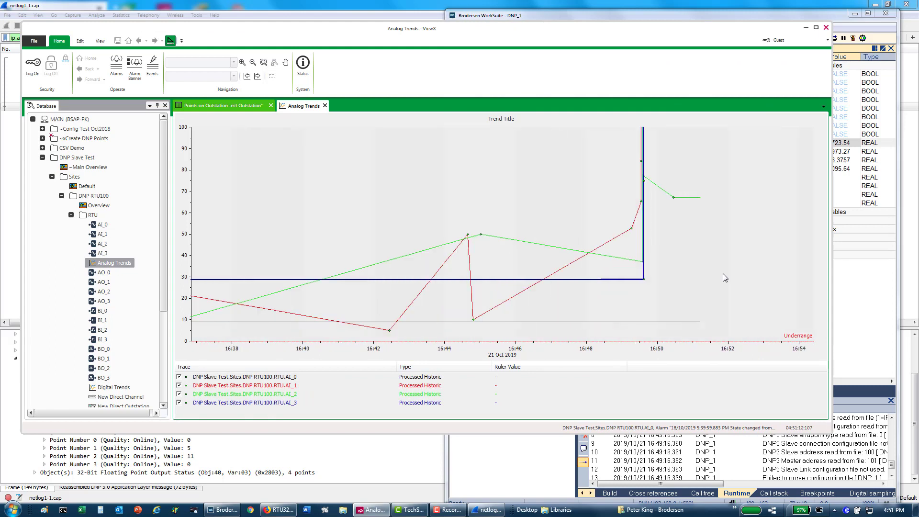
scroll(713, 270, "up", 4)
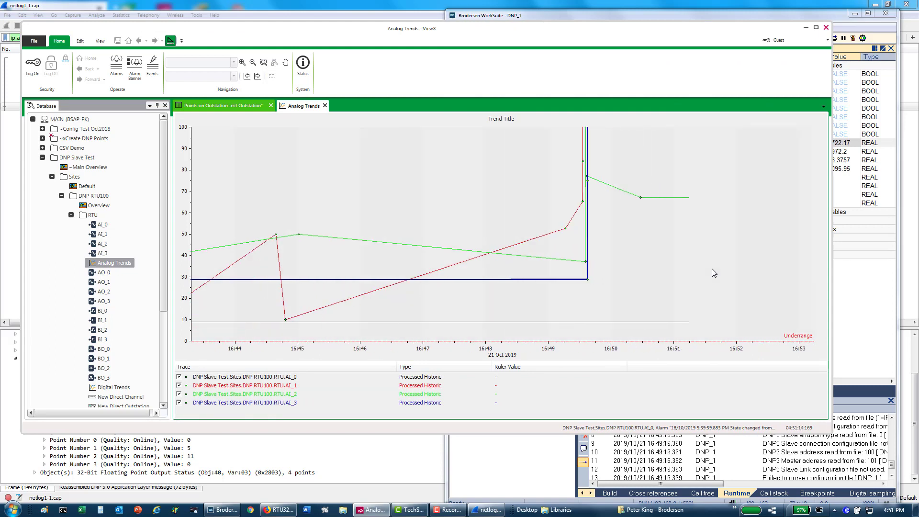
scroll(712, 269, "up", 2)
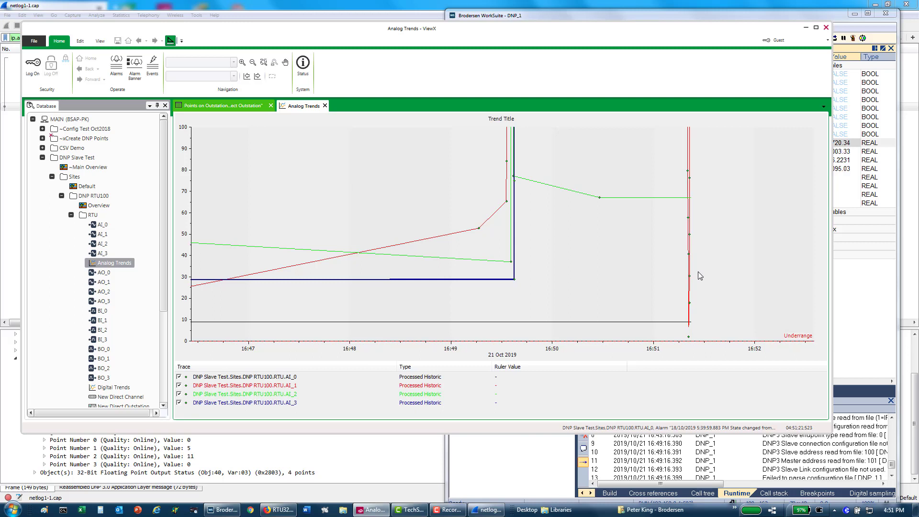
scroll(698, 271, "up", 2)
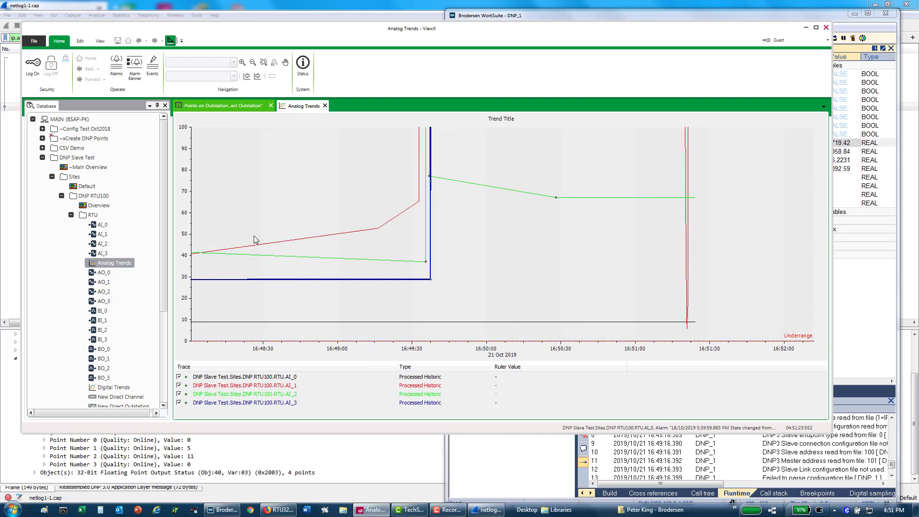
- Set the scale mode of the analog trend's Y axis to Automatic
double_click(187, 221)
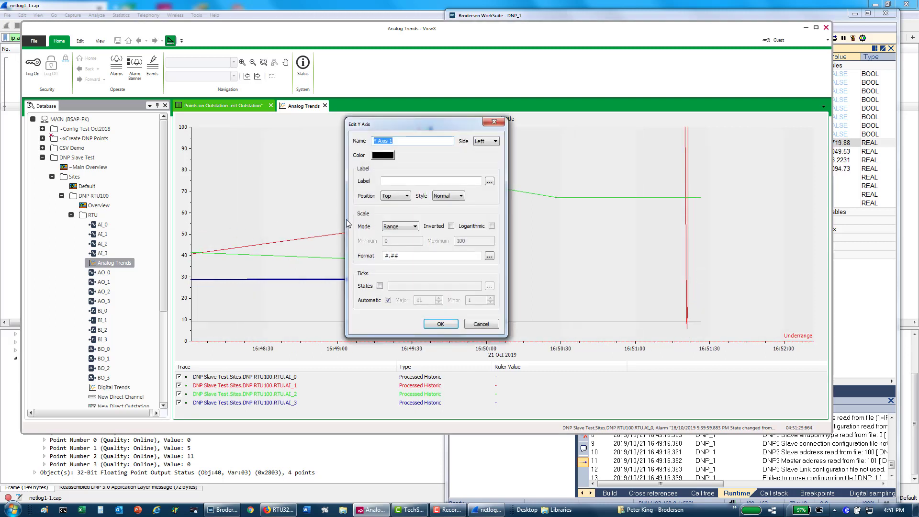
left_click(409, 232)
left_click(407, 258)
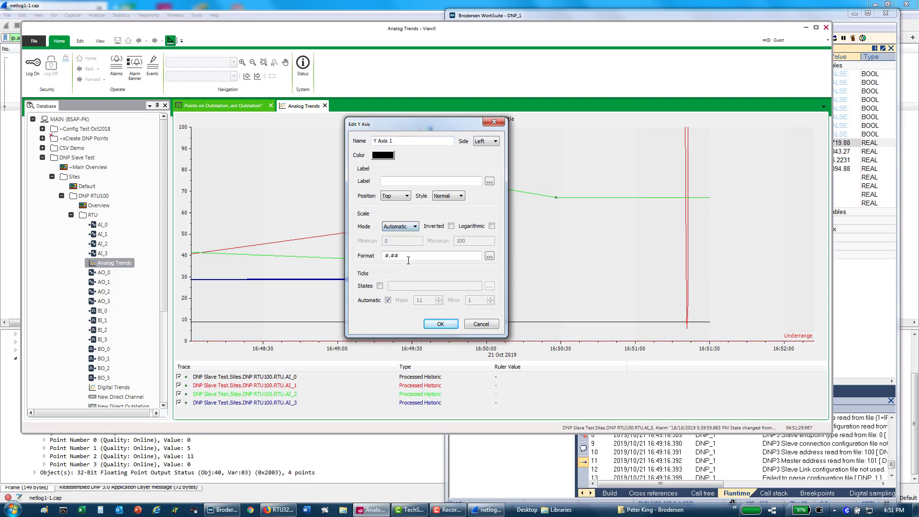
left_click(440, 324)
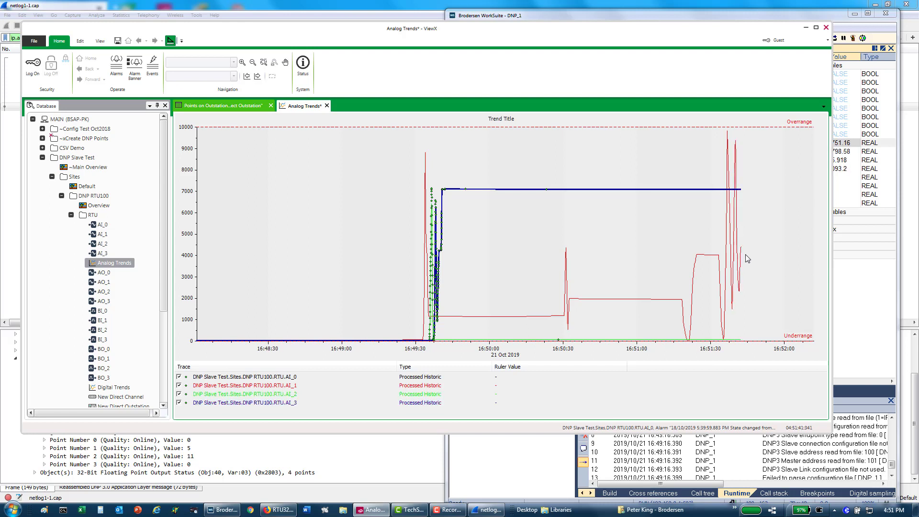
- Examine the recent AI_0 to AI_3 traces in the analog trend at second-level detail and follow the incoming data
scroll(745, 254, "up", 5)
scroll(791, 246, "up", 2)
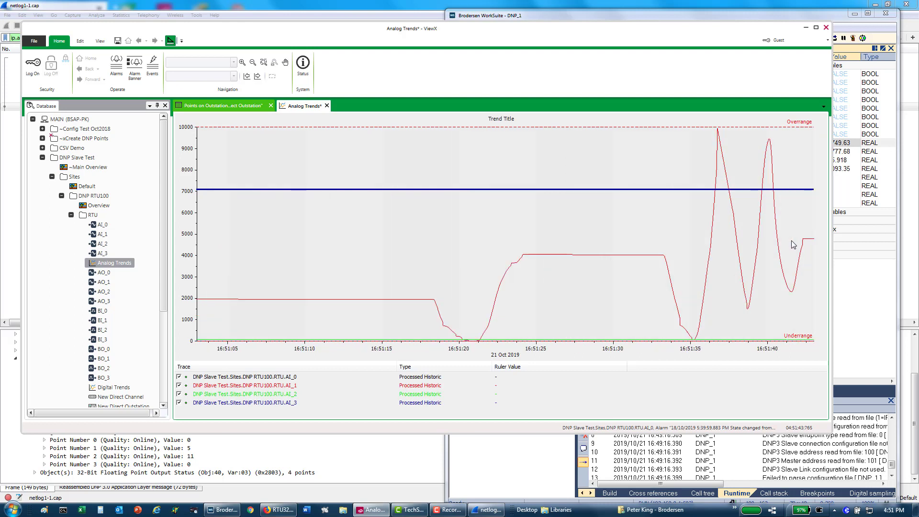
right_click(761, 331)
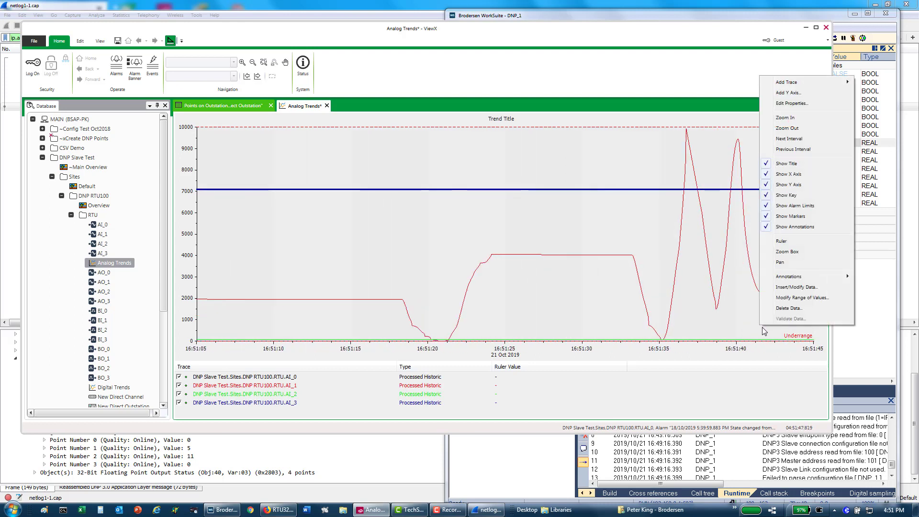
left_click(782, 263)
left_click_drag(658, 309, 491, 309)
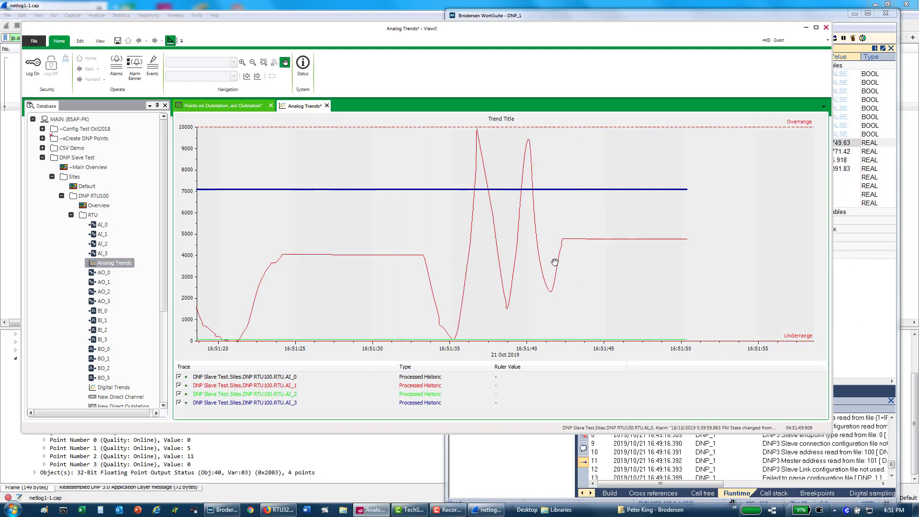
scroll(554, 262, "up", 2)
scroll(575, 258, "up", 4)
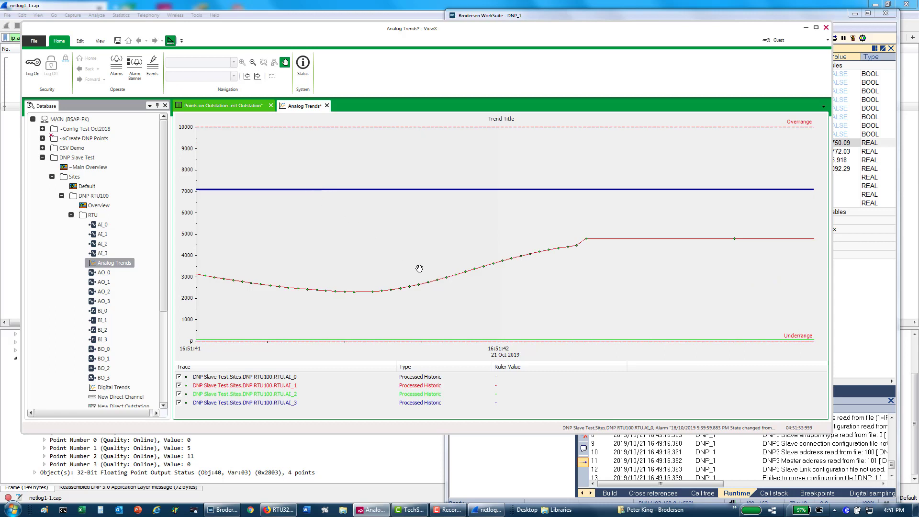
scroll(474, 249, "down", 4)
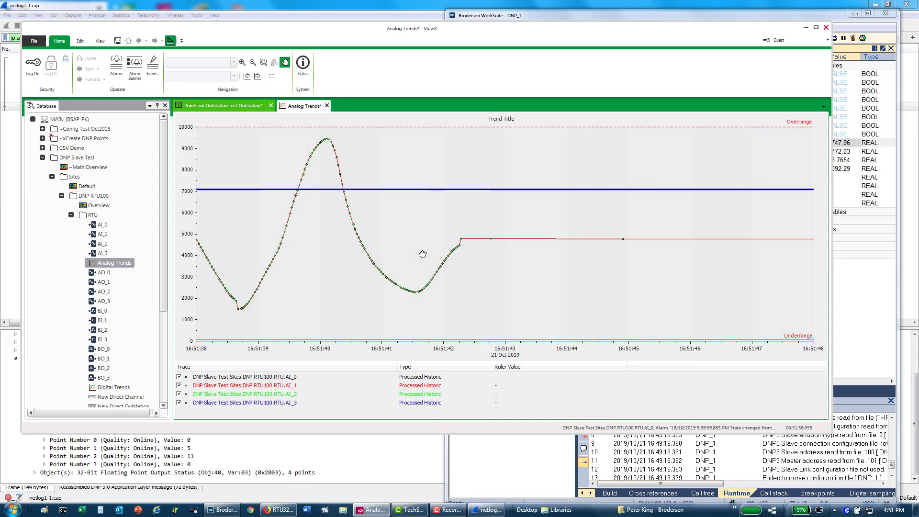
left_click_drag(677, 275, 522, 277)
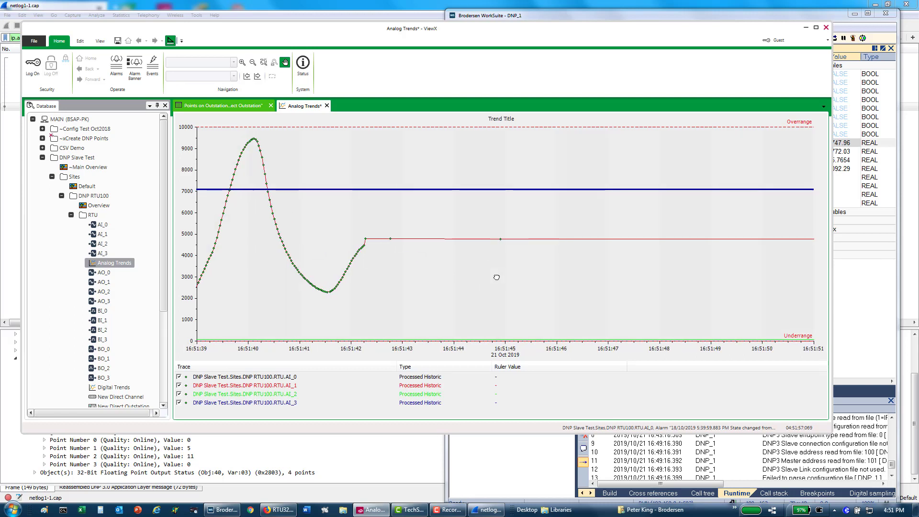
scroll(727, 285, "down", 3)
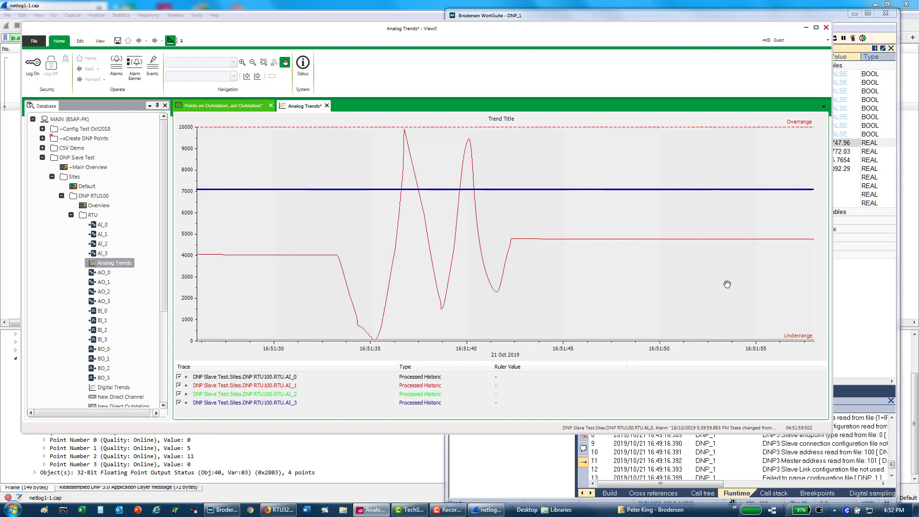
left_click_drag(568, 284, 523, 283)
scroll(758, 264, "up", 2)
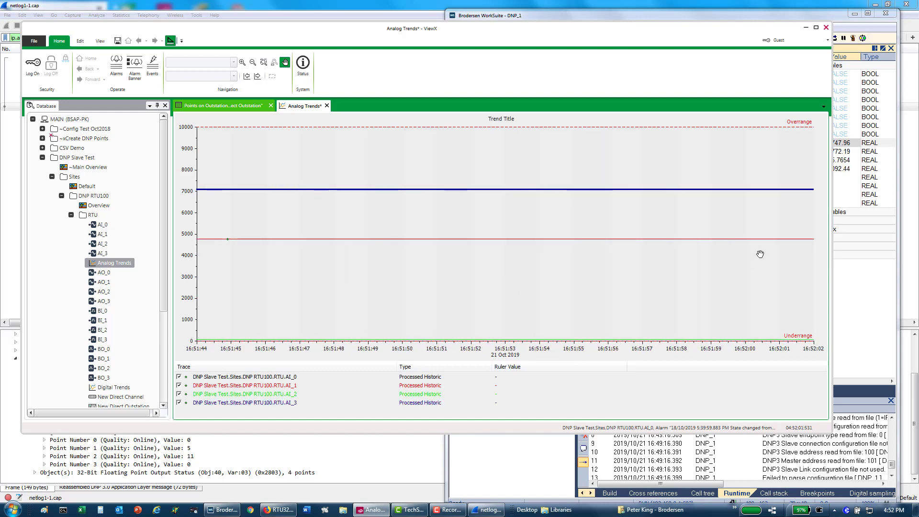
left_click_drag(725, 286, 452, 289)
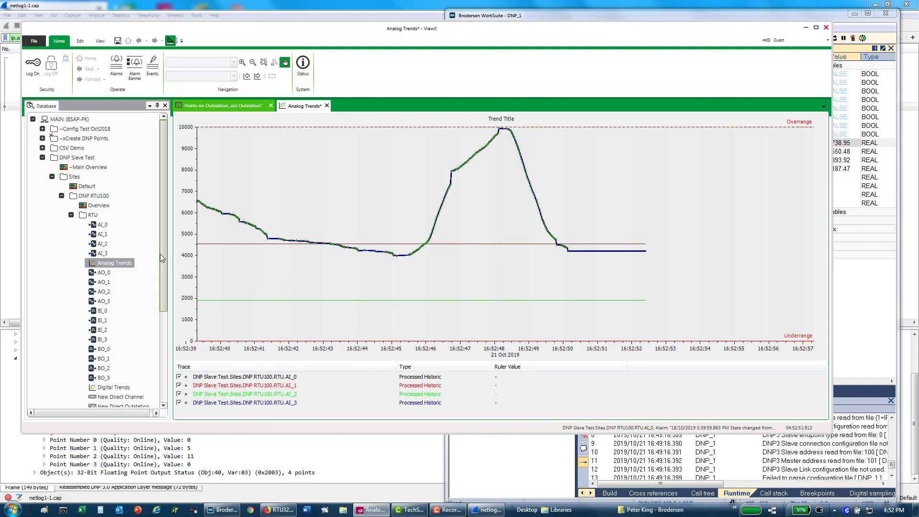
- Open the Digital Trends of DNP RTU100 and narrow the time axis to the last few minutes
double_click(108, 389)
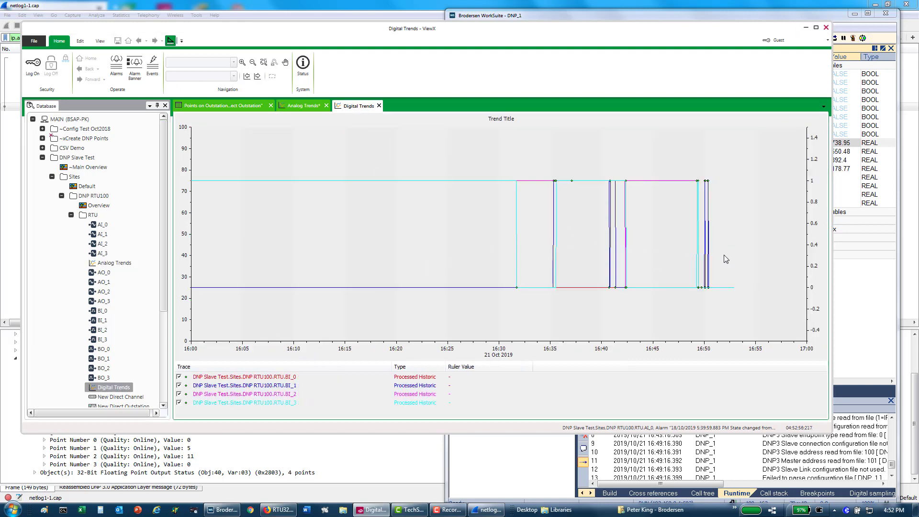
scroll(724, 255, "up", 4)
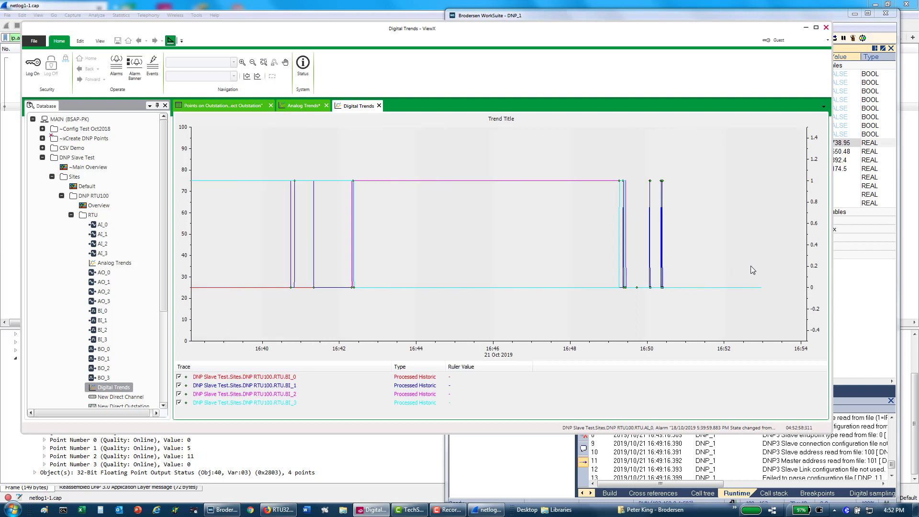
scroll(752, 270, "up", 4)
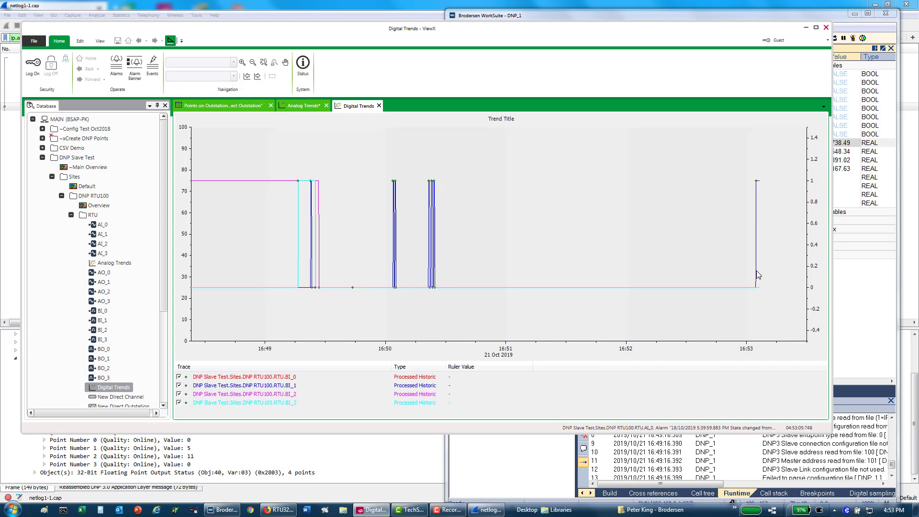
scroll(768, 287, "up", 3)
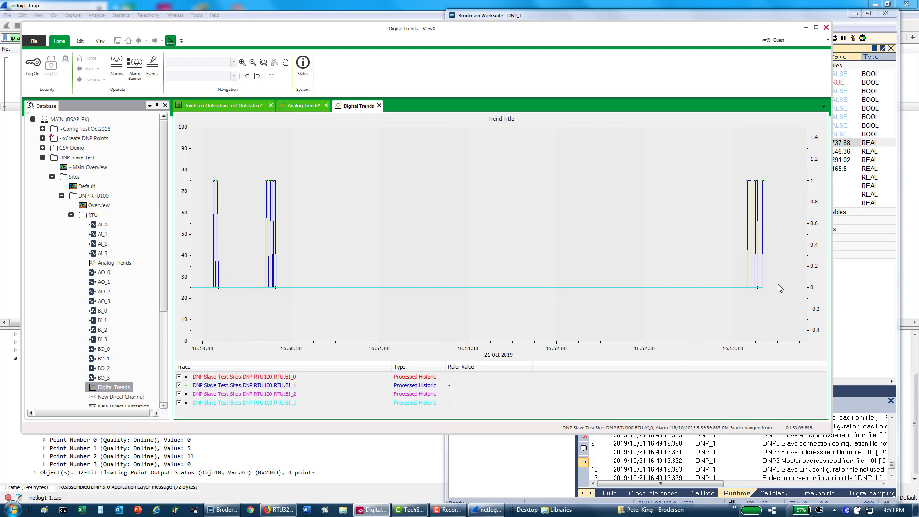
- Switch to WorkSuite and examine the DNP3 slave's unsolicited message settings in the IO Drivers, with the settings list widened
left_click(871, 313)
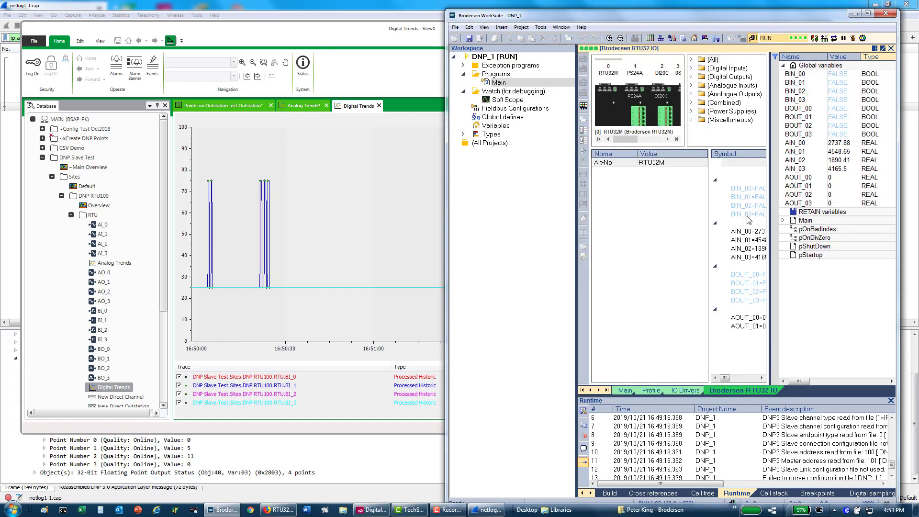
left_click(680, 390)
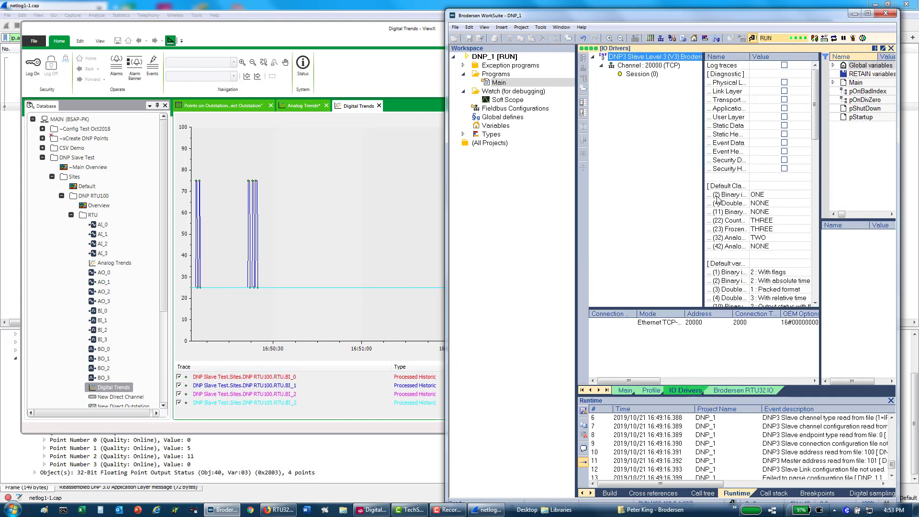
left_click_drag(704, 196, 613, 207)
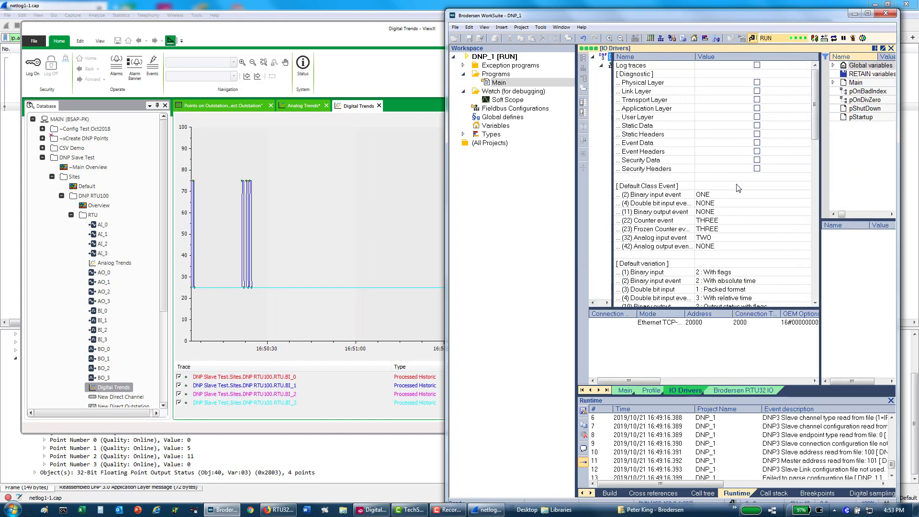
left_click_drag(814, 108, 811, 241)
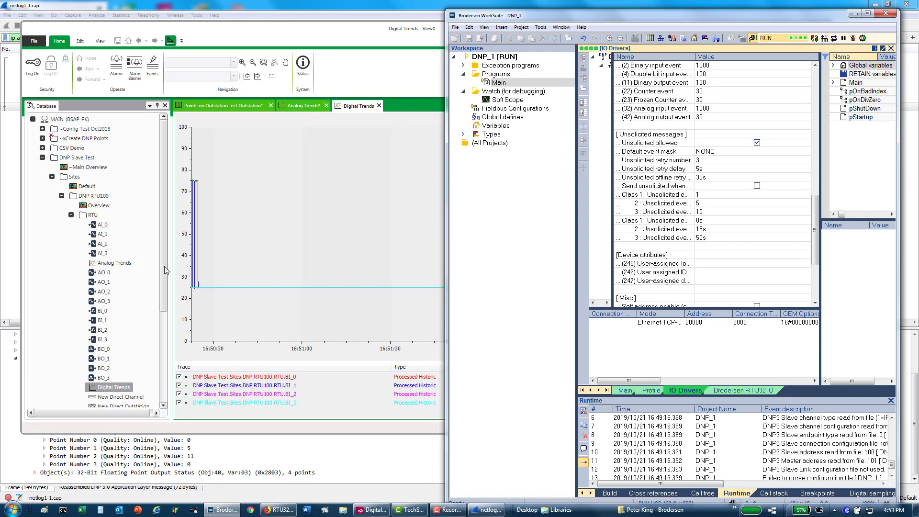
- Open the New Direct Outstation configuration in ViewX and set the integrity polling interval to 60S
left_click_drag(162, 269, 159, 312)
double_click(124, 350)
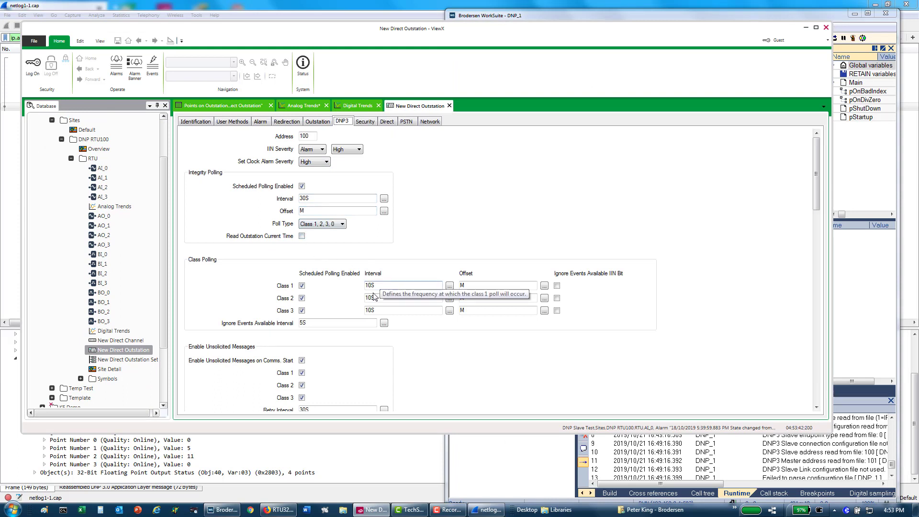
left_click(303, 198)
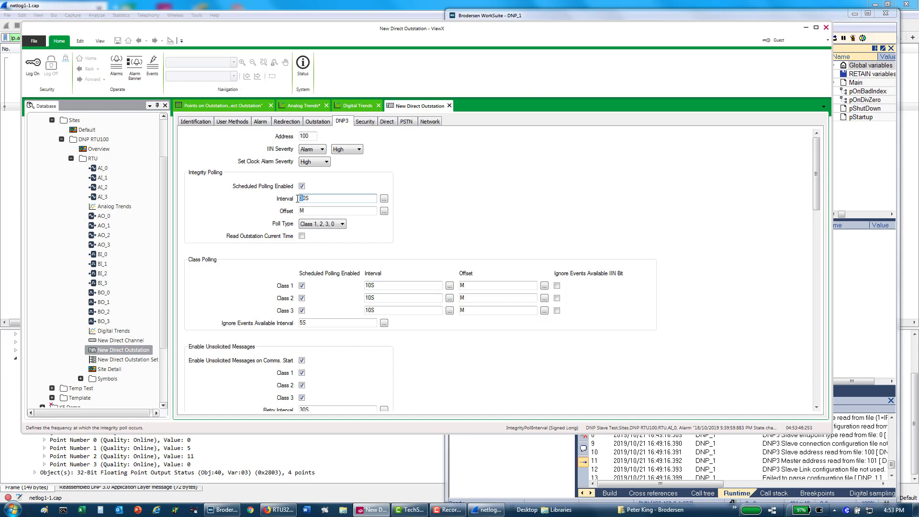
type("6")
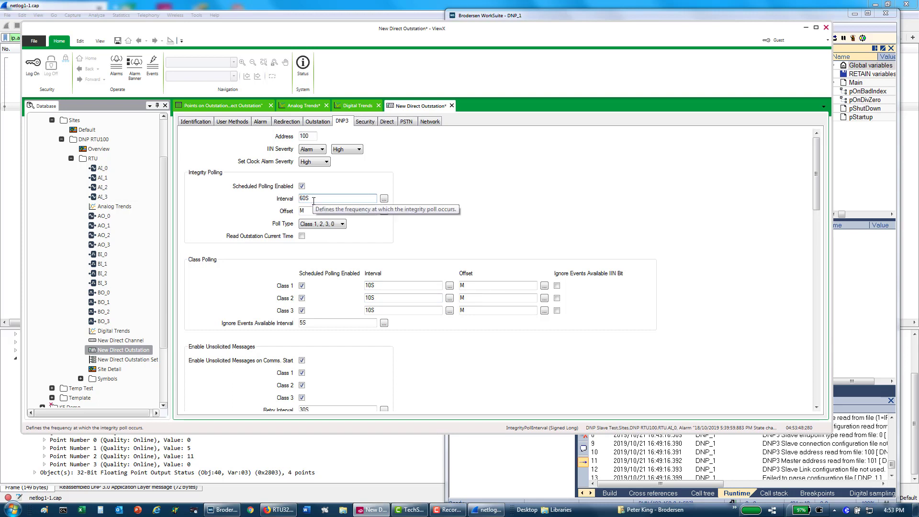
- Set the Class 1, Class 2 and Class 3 polling intervals to 30S and save the outstation configuration
left_click_drag(369, 286, 365, 286)
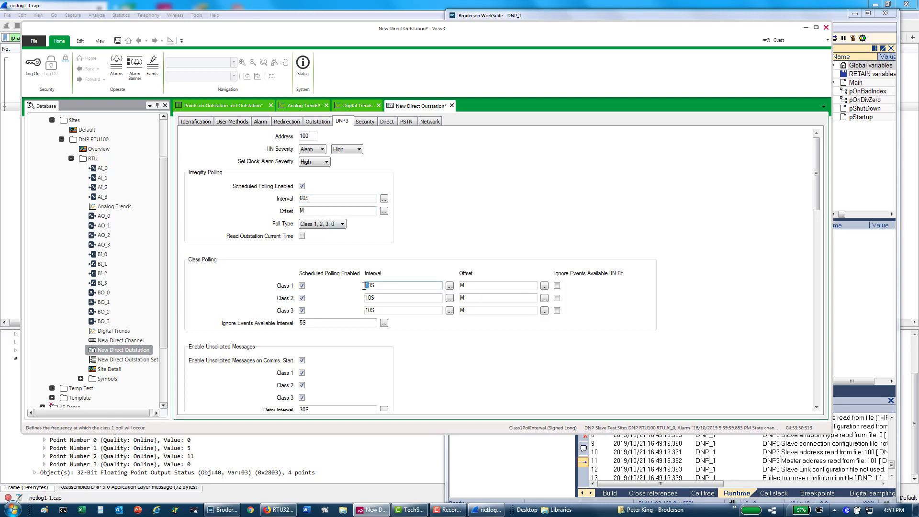
type("3")
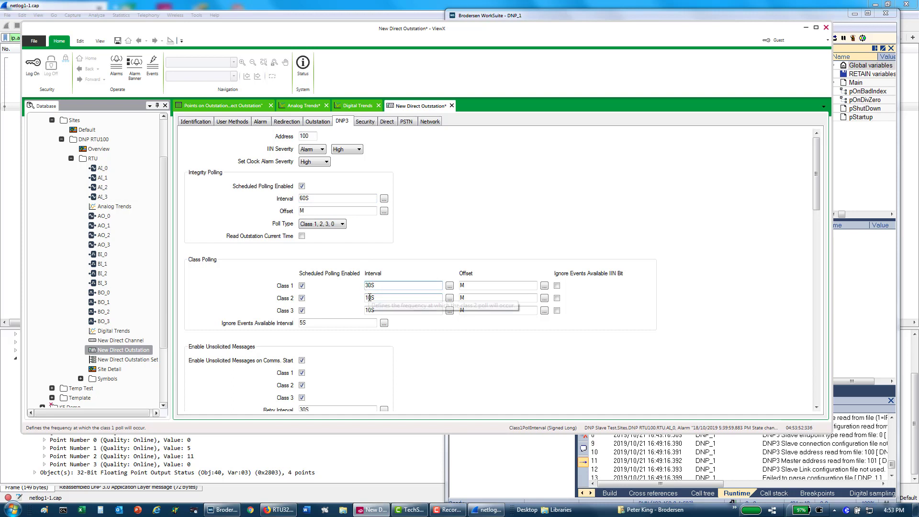
left_click_drag(369, 298, 364, 310)
type("3")
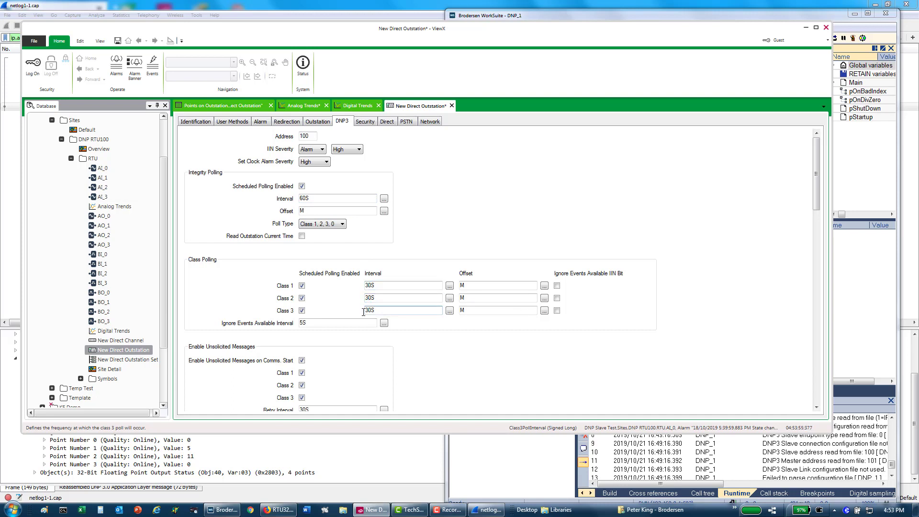
type("3")
key("ctrl+s")
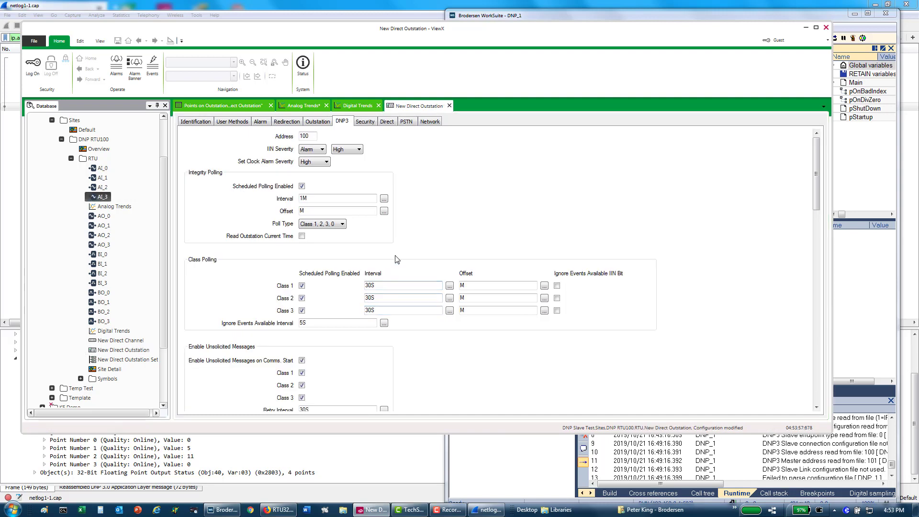
- Compare the incoming BI_0 to BI_3 events in the ViewX digital trend with WorkSuite's unsolicited event numbers and delays
left_click(851, 291)
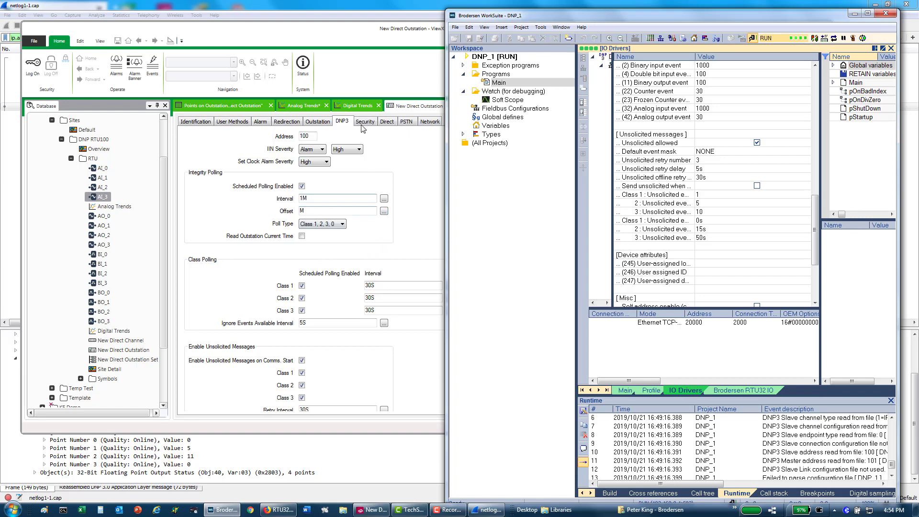
left_click(355, 105)
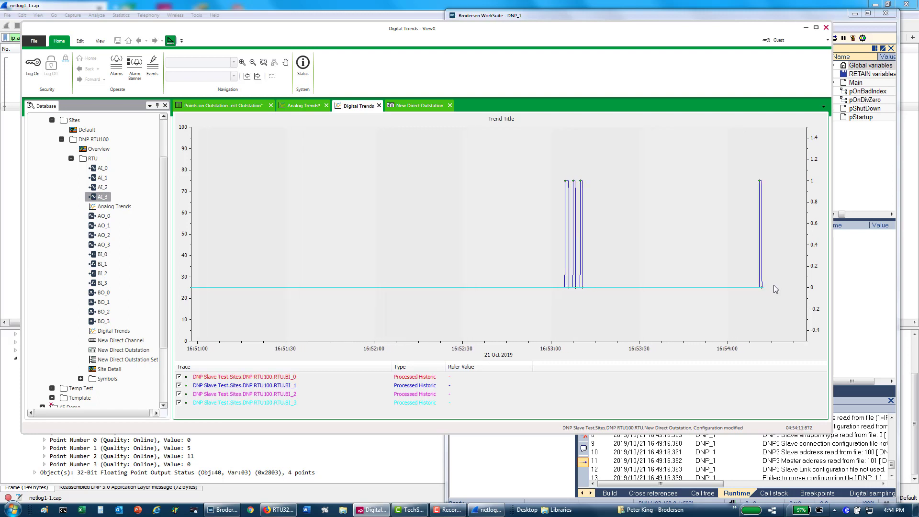
scroll(776, 286, "up", 3)
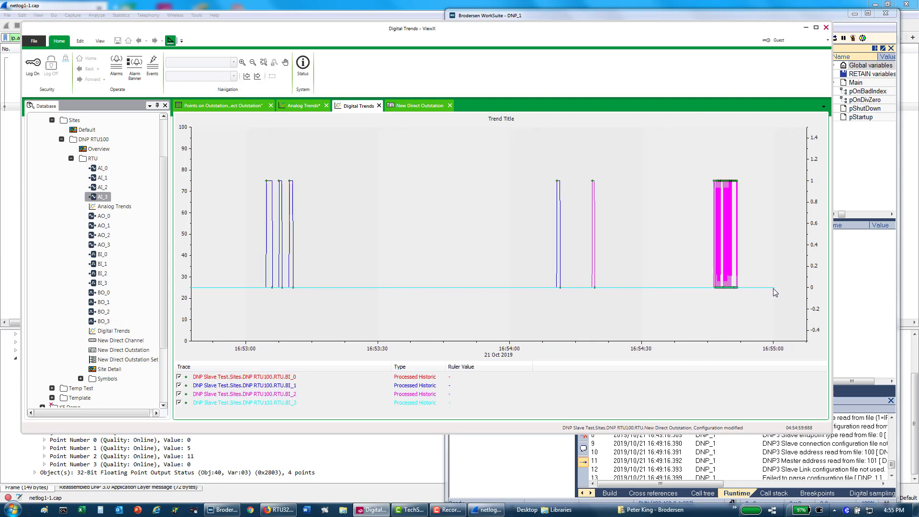
left_click(862, 313)
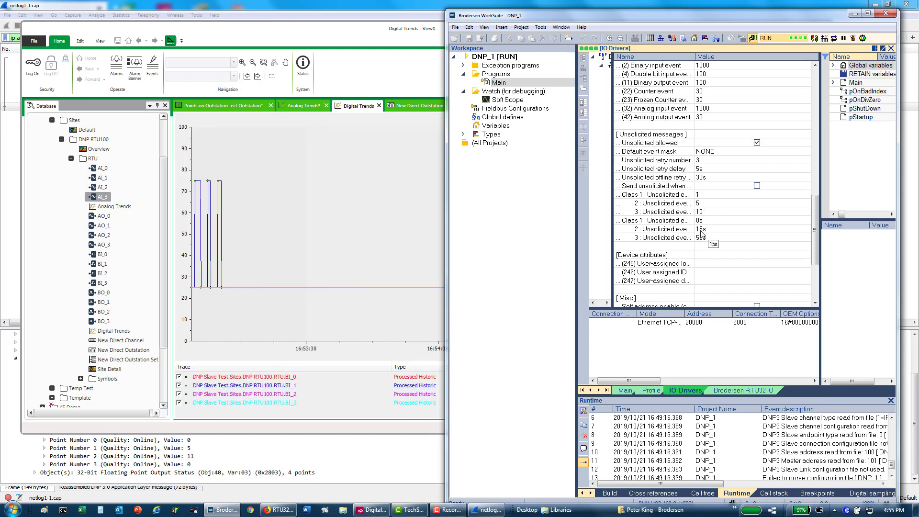
left_click(407, 270)
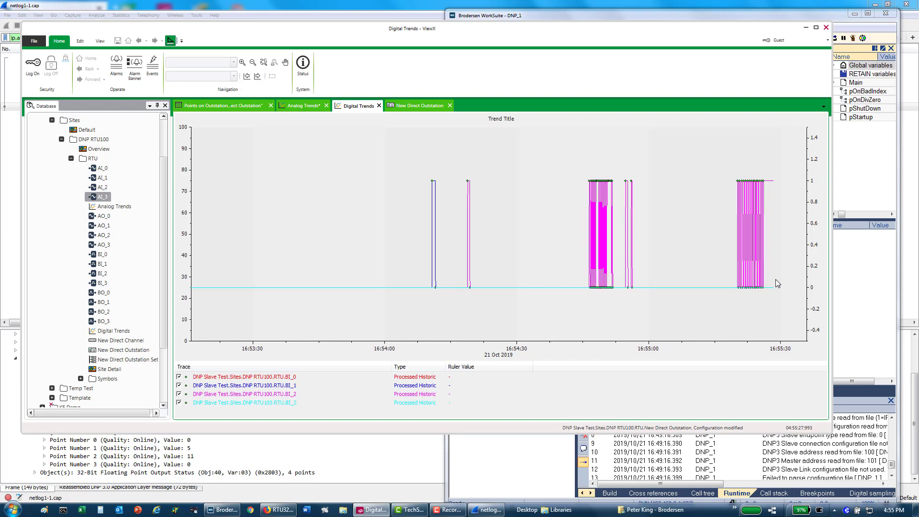
- Pan the digital trend to leave room for new data and follow the BI_2 changes at second-level detail
right_click(674, 307)
left_click(699, 244)
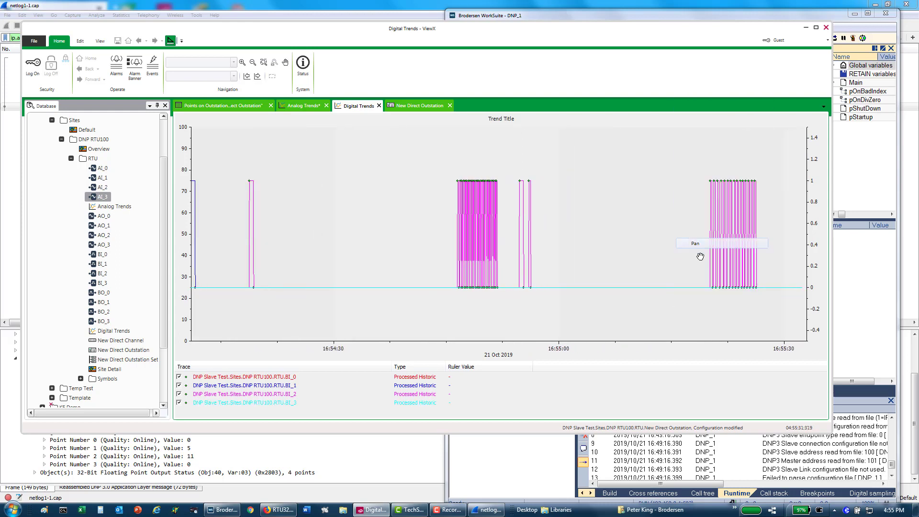
left_click_drag(678, 304, 476, 322)
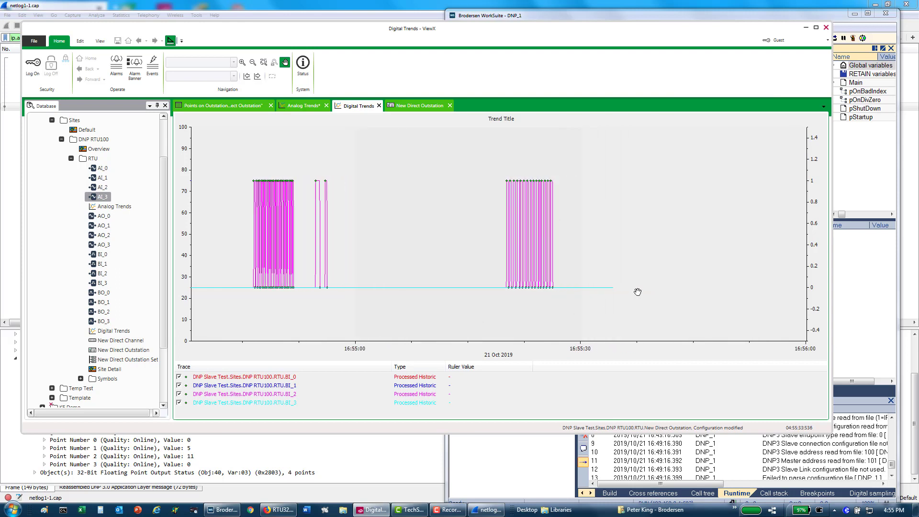
scroll(638, 291, "up", 2)
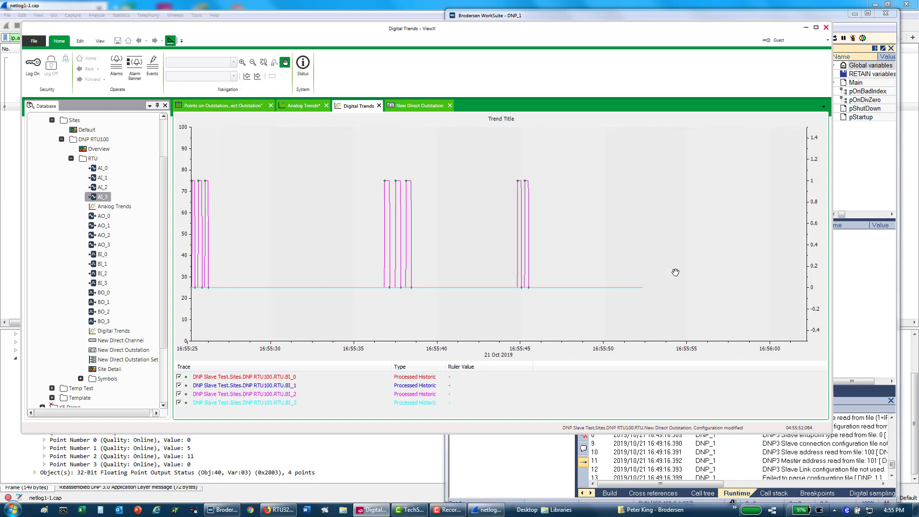
mouse_move(765, 341)
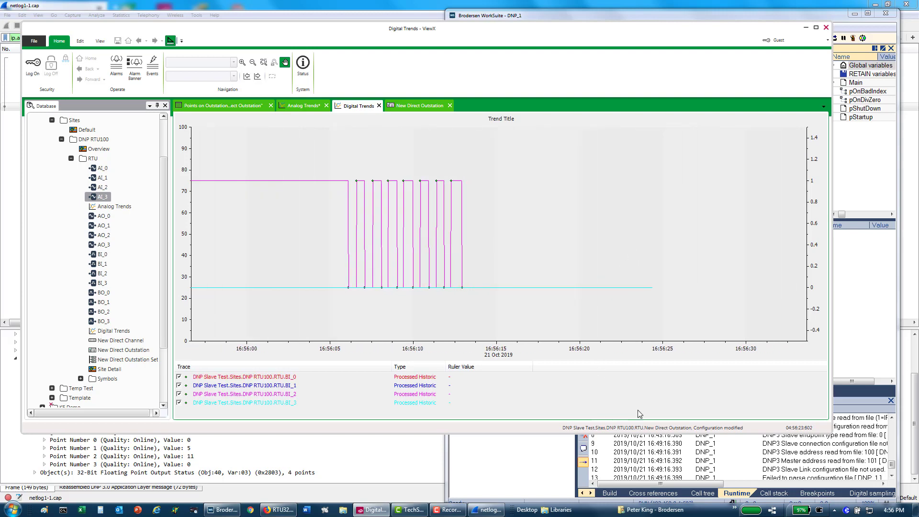
- Recheck the unsolicited event settings in WorkSuite, then view the digital trend in ViewX over a wider time span
left_click(853, 327)
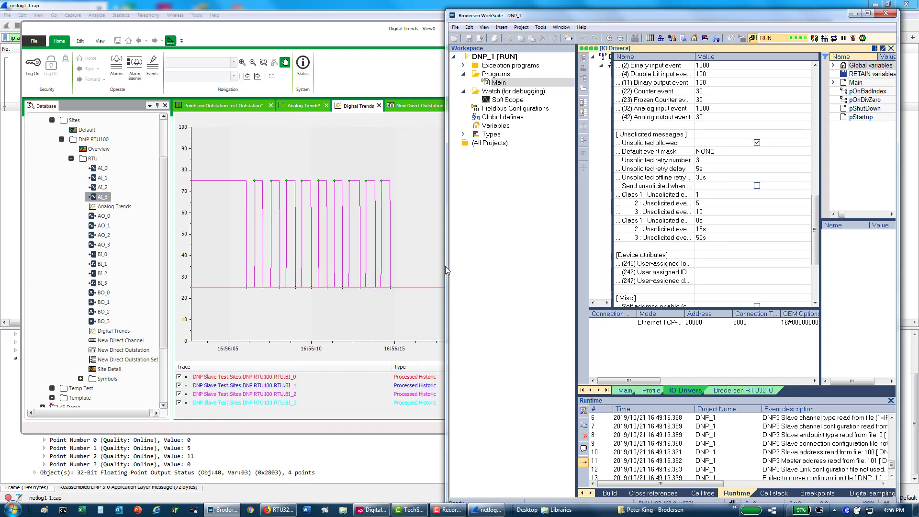
left_click(423, 266)
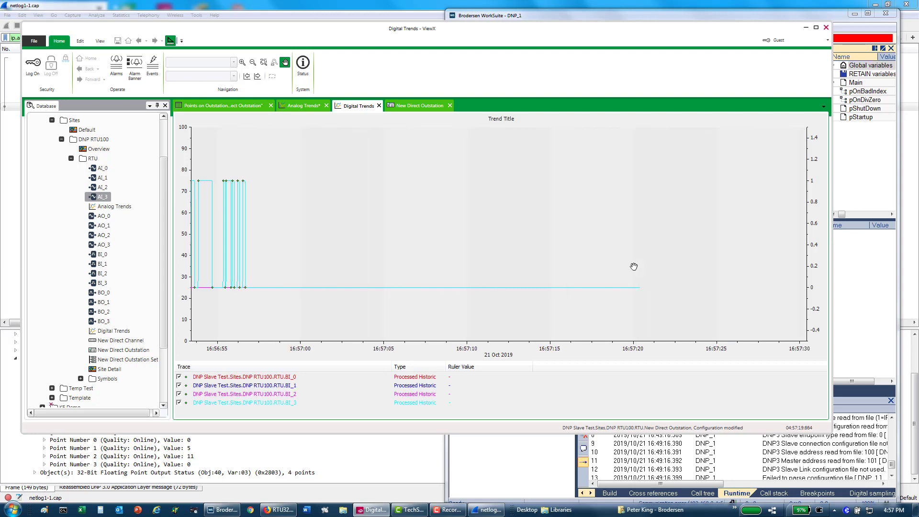
scroll(262, 279, "down", 2)
scroll(262, 280, "down", 1)
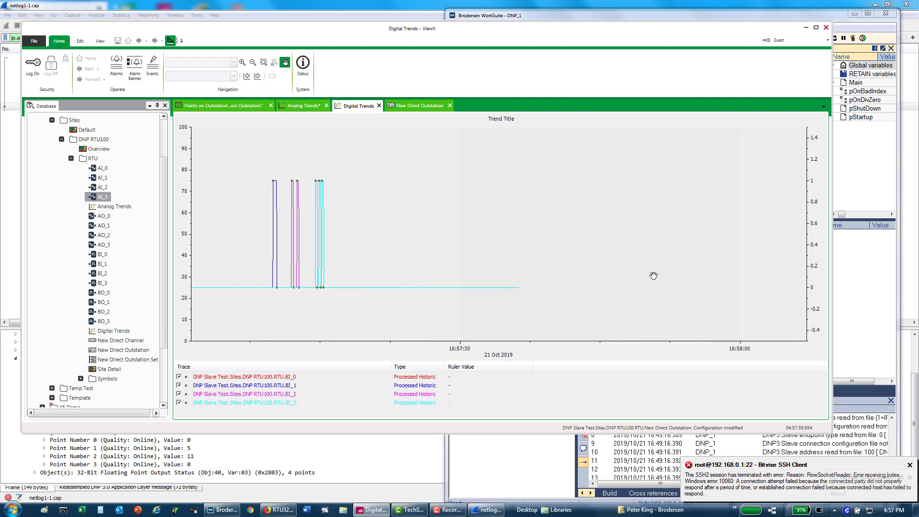
- Switch to WorkSuite, maximise it, and show the start of the DNP3 slave settings beside a widened driver tree
left_click(500, 440)
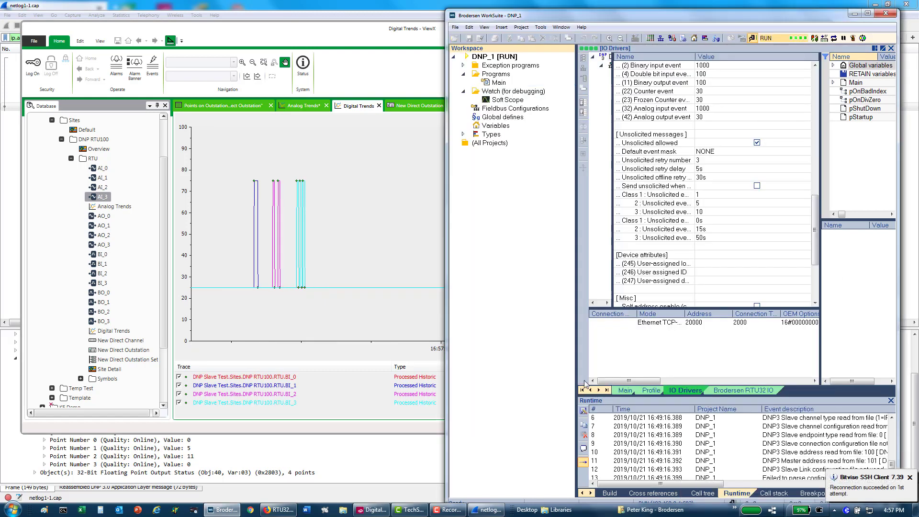
left_click(868, 13)
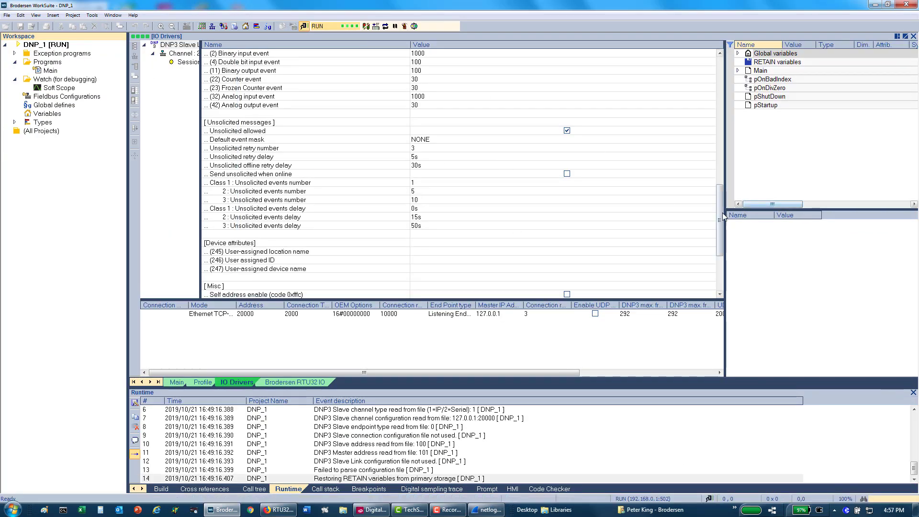
left_click_drag(720, 220, 723, 71)
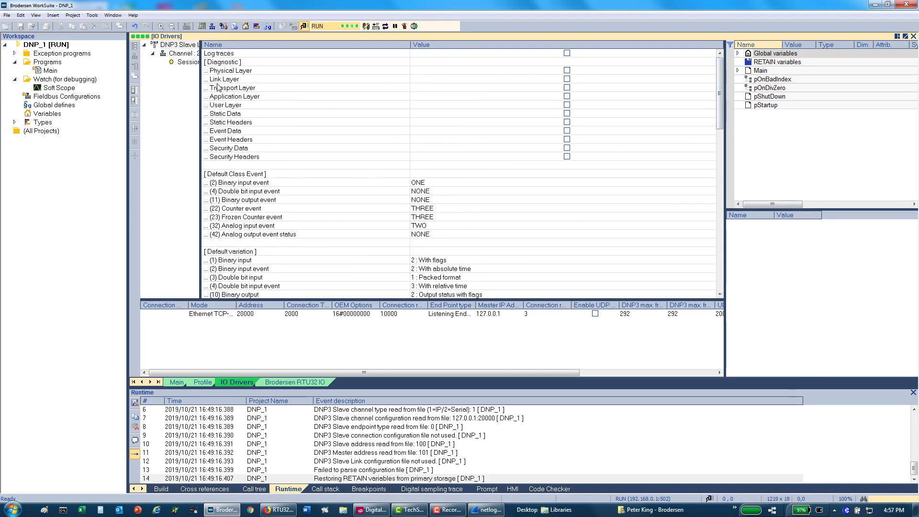
left_click_drag(199, 92, 413, 92)
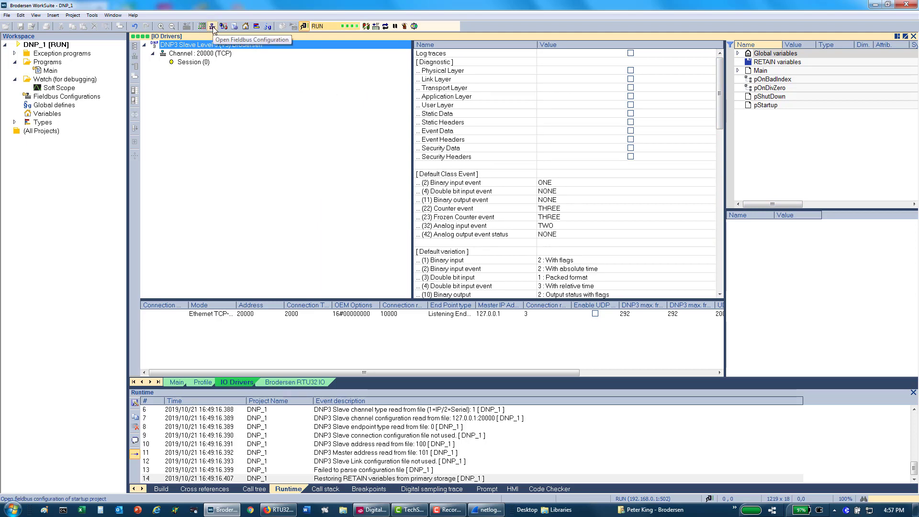
- Open the variable profiles and examine the type, point number and event class of the RTUDNP3S variables
left_click(234, 26)
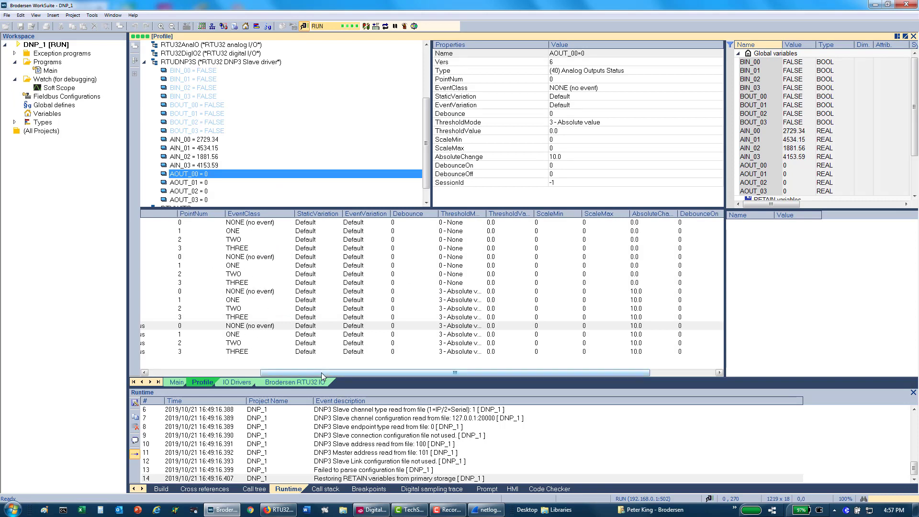
left_click_drag(322, 376, 214, 376)
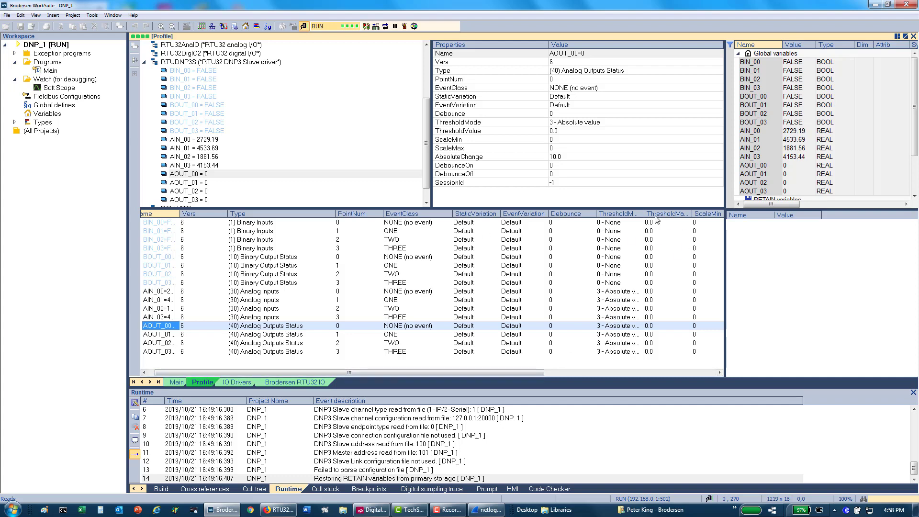
left_click_drag(433, 371, 308, 379)
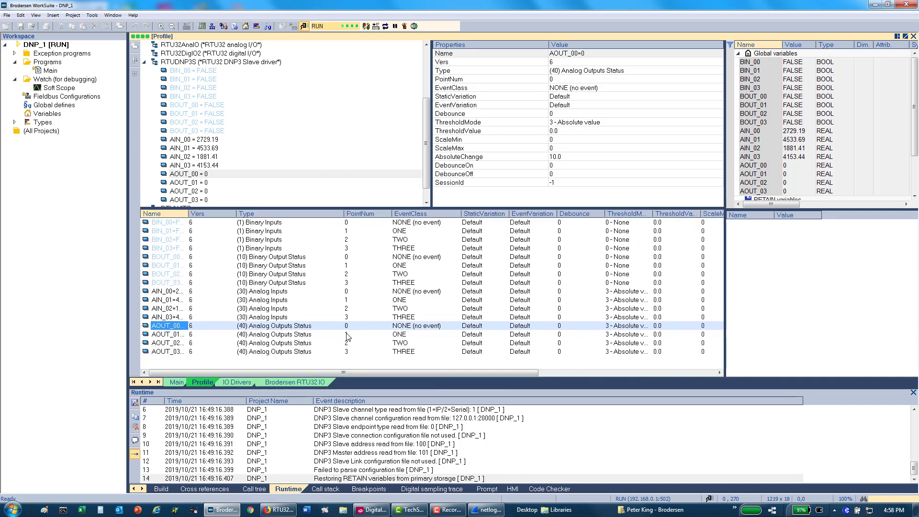